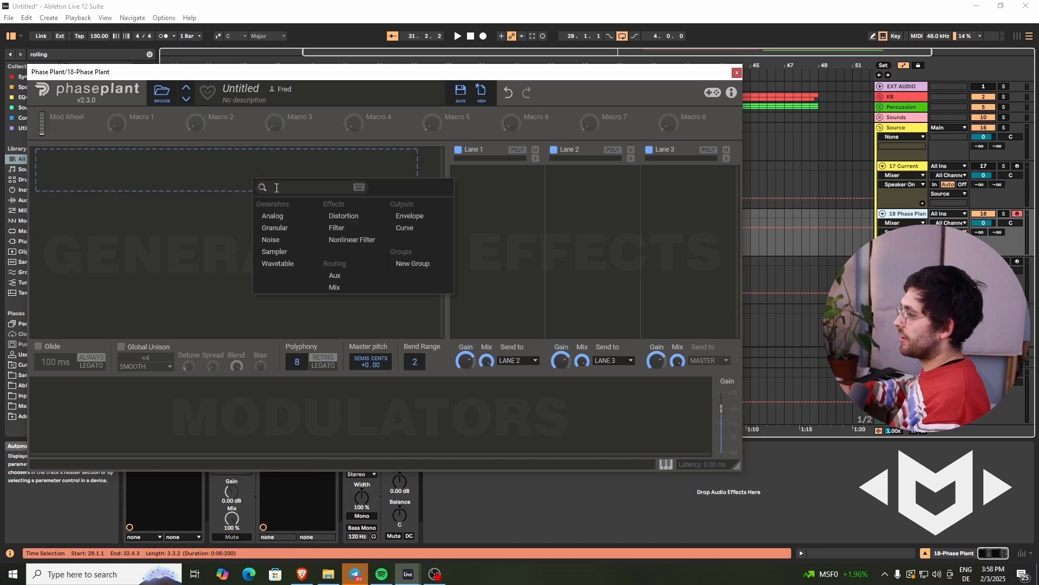
Add a Noise generator and reduce its slope to the neutral setting for flat white noise.
click(271, 238)
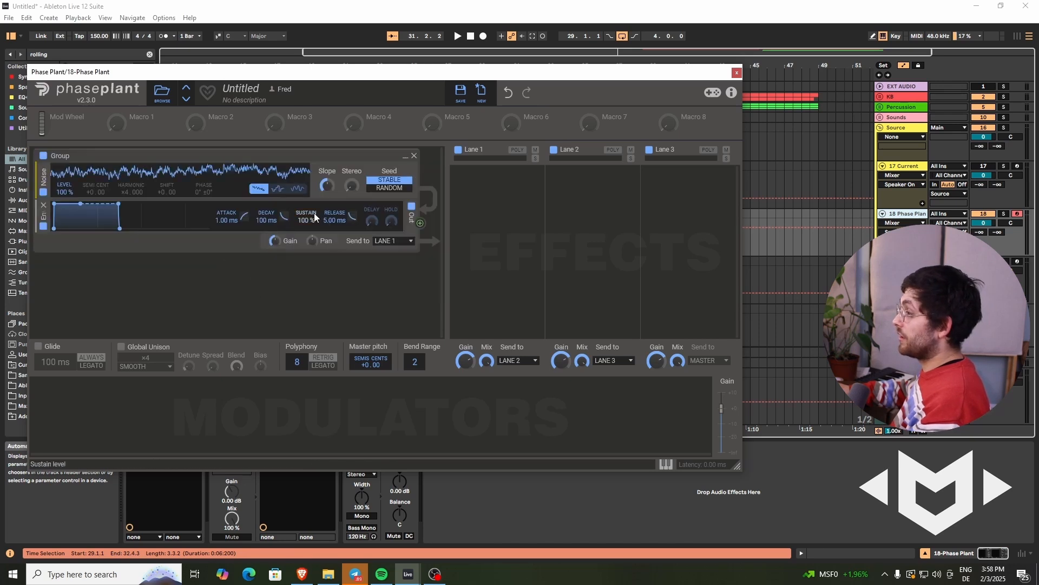
click(330, 187)
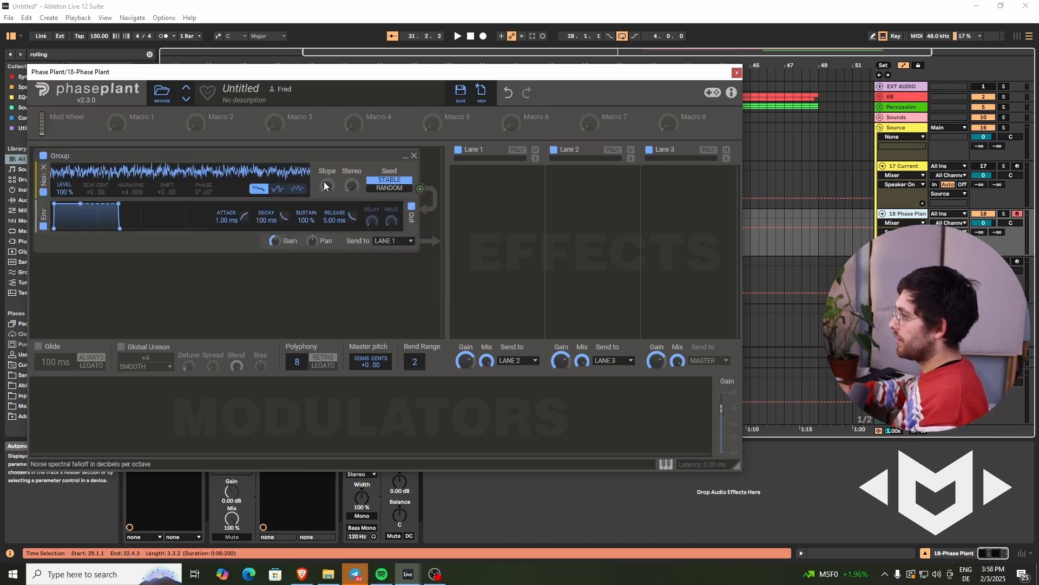
click(326, 189)
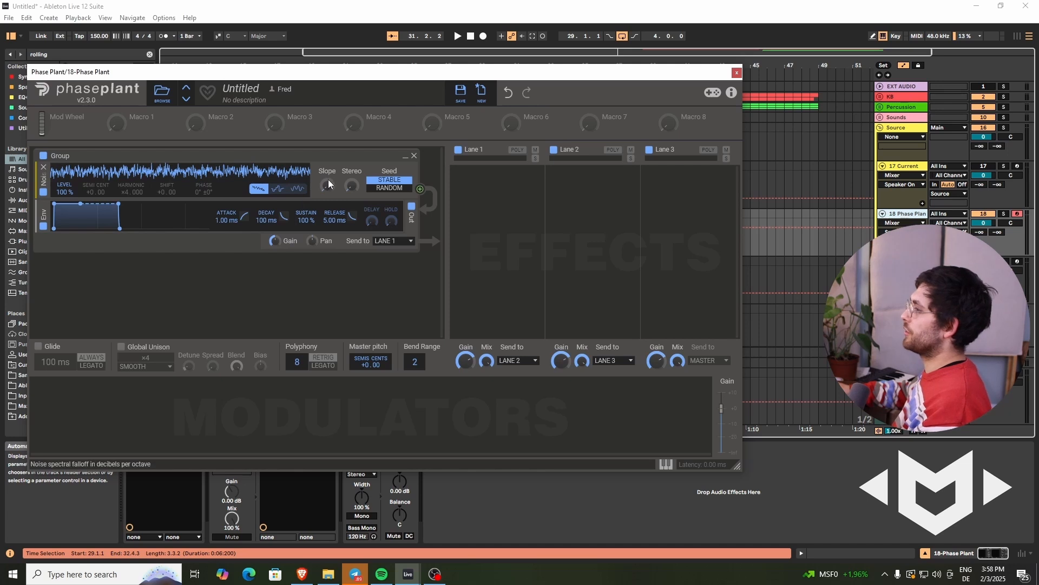
click(328, 180)
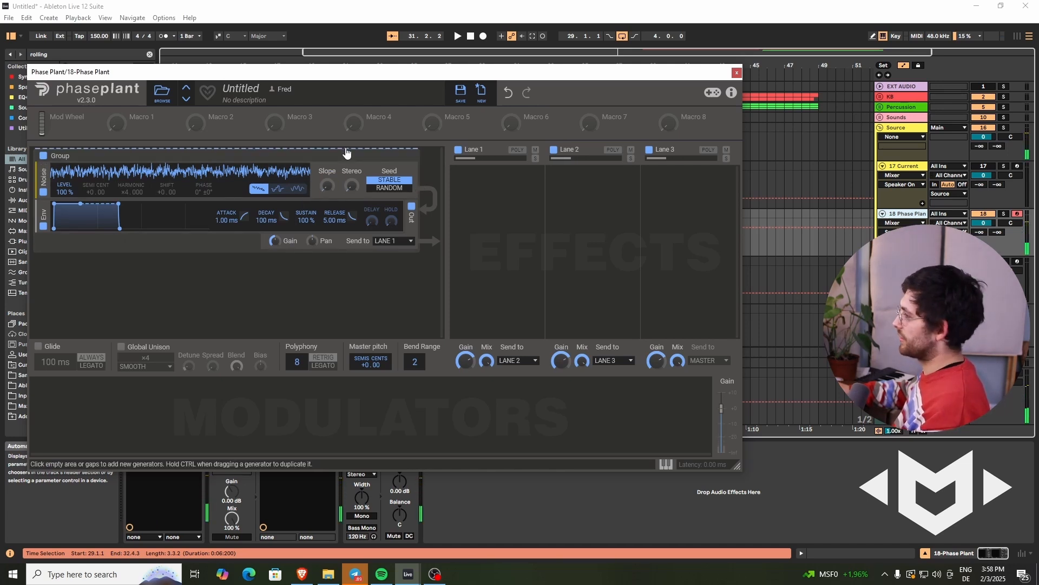
Add a band-pass Filter with a filter slope of 3 to Lane 1, followed by a Delay.
click(495, 228)
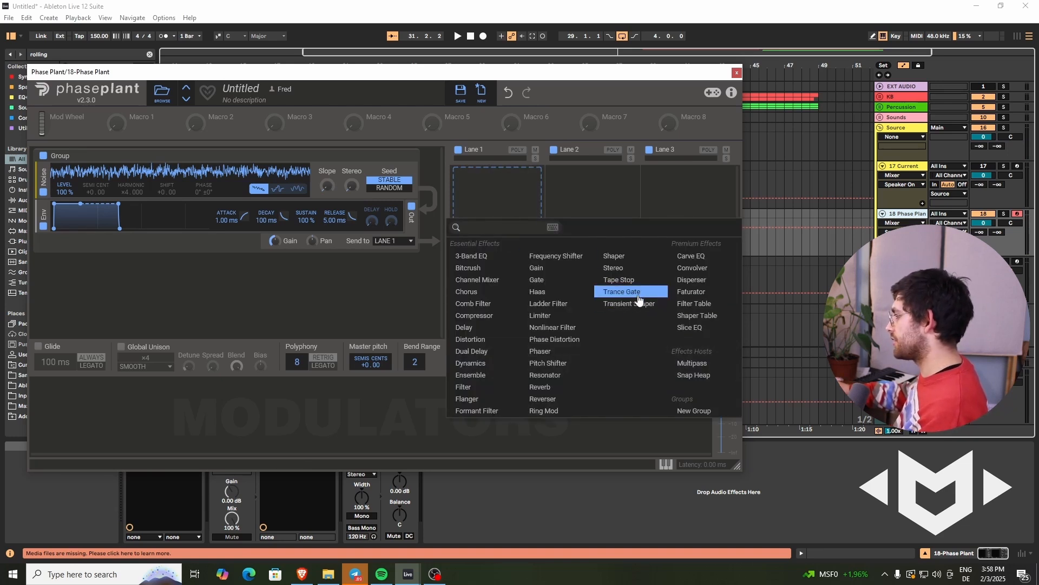
click(471, 387)
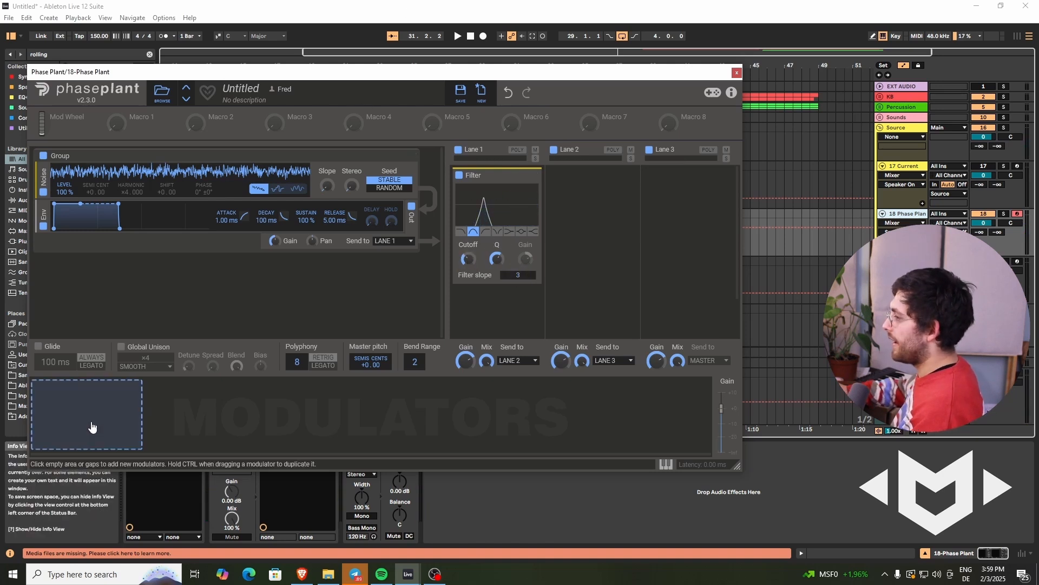
click(497, 323)
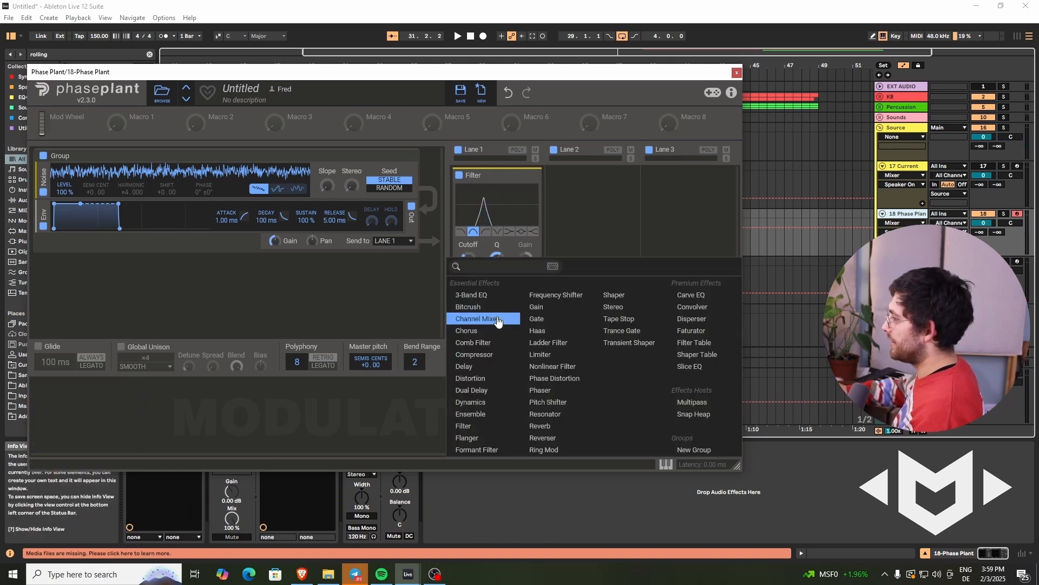
click(487, 367)
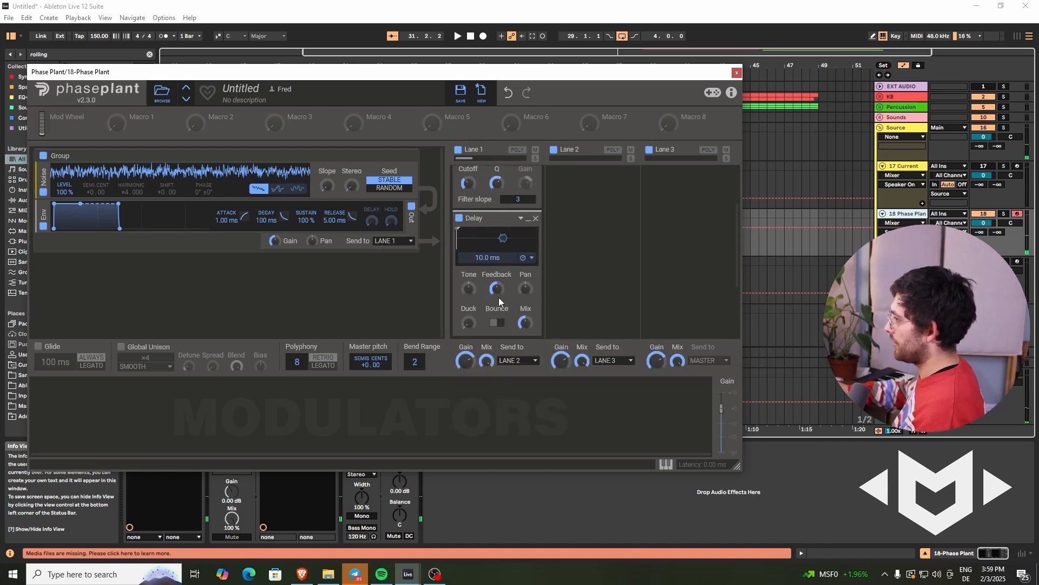
Set the Delay time to 13.5 ms, raise its feedback, and sweep the filter cutoff to audition the resonance.
scroll(470, 258, up, 2)
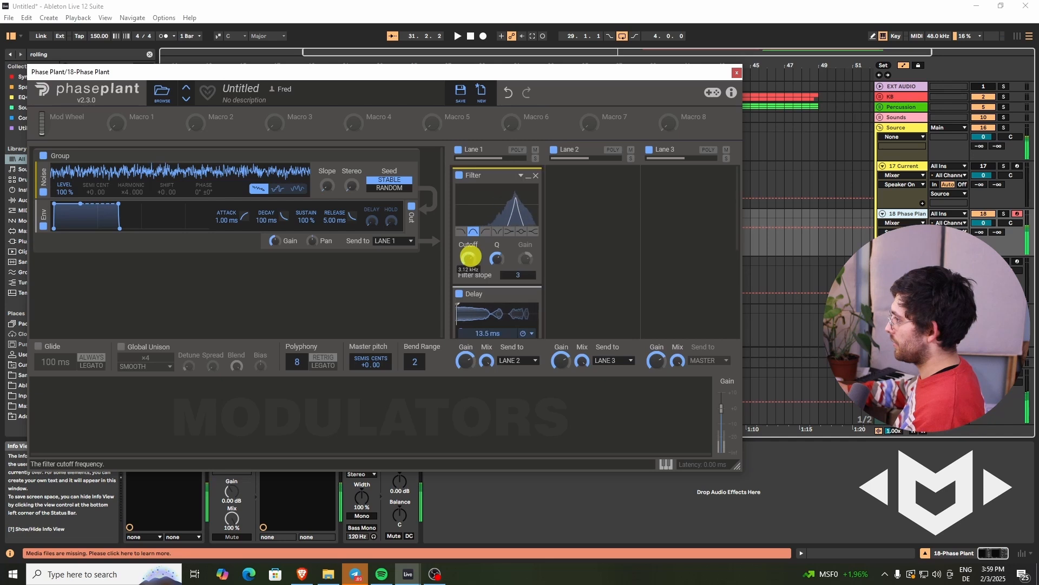
scroll(470, 258, down, 3)
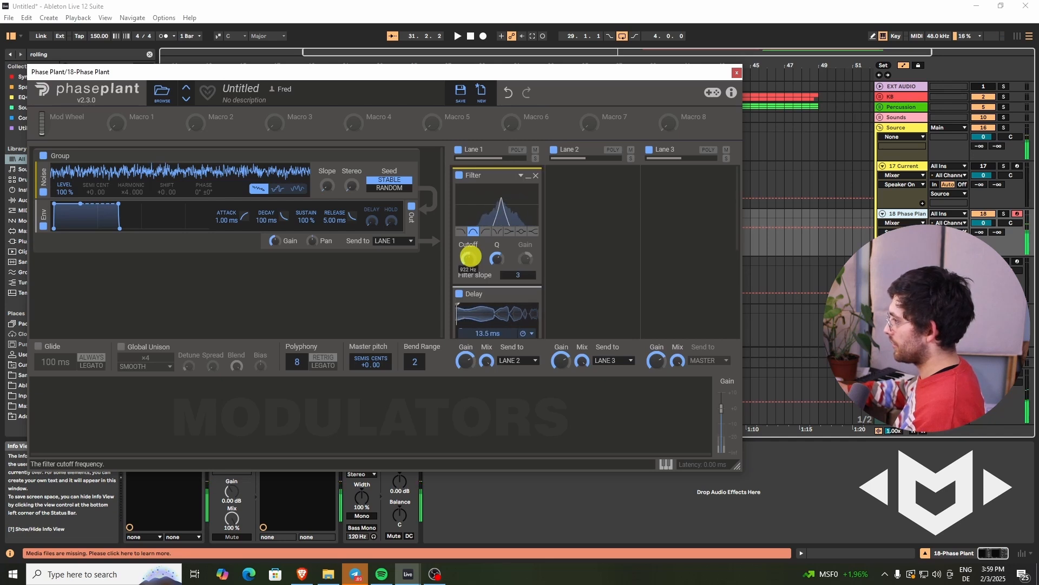
scroll(470, 274, down, 2)
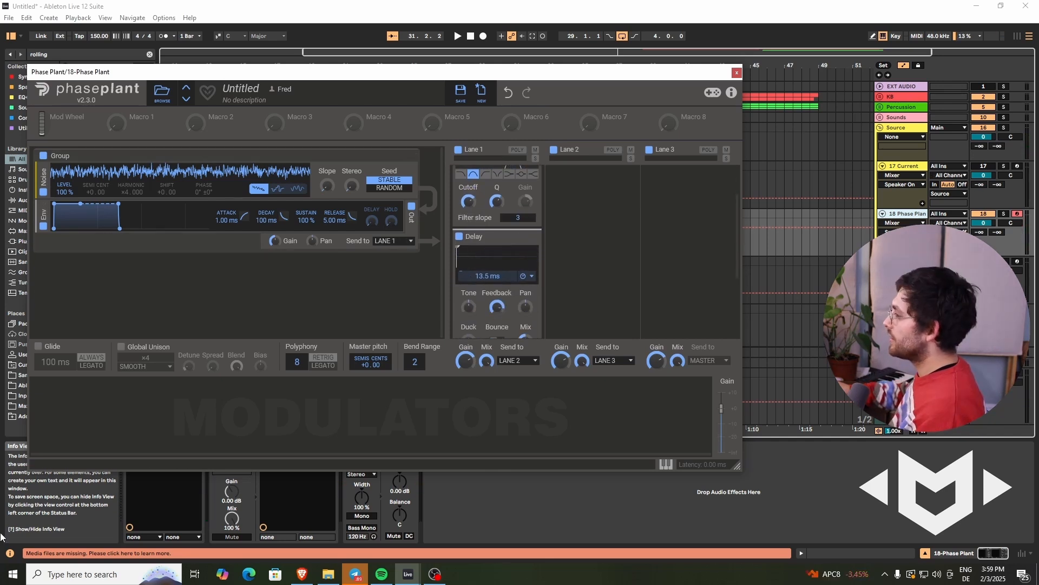
Add a Random modulator running at 1 Hz and set its smoothing to 100%.
click(102, 406)
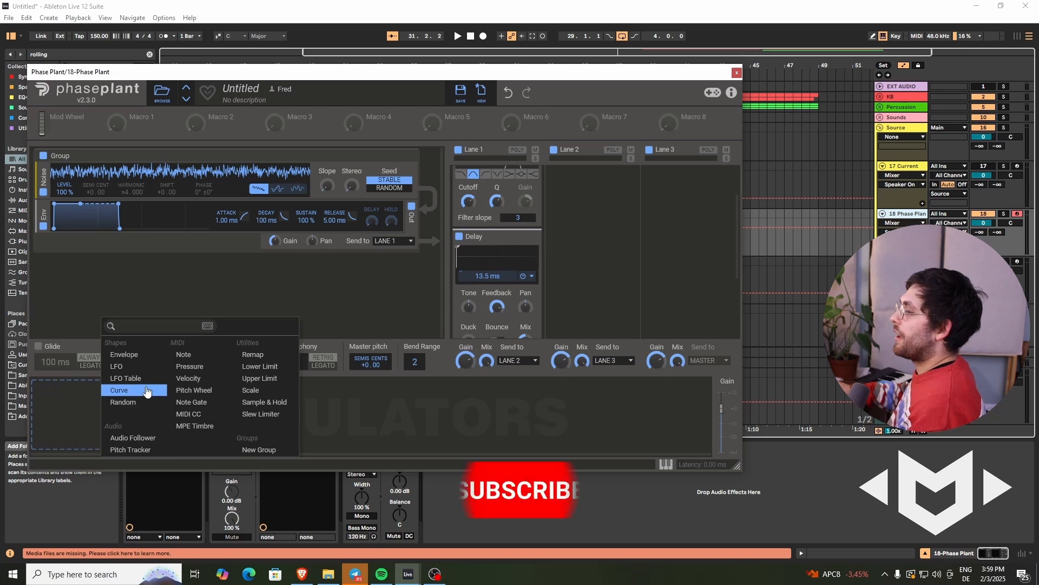
click(138, 403)
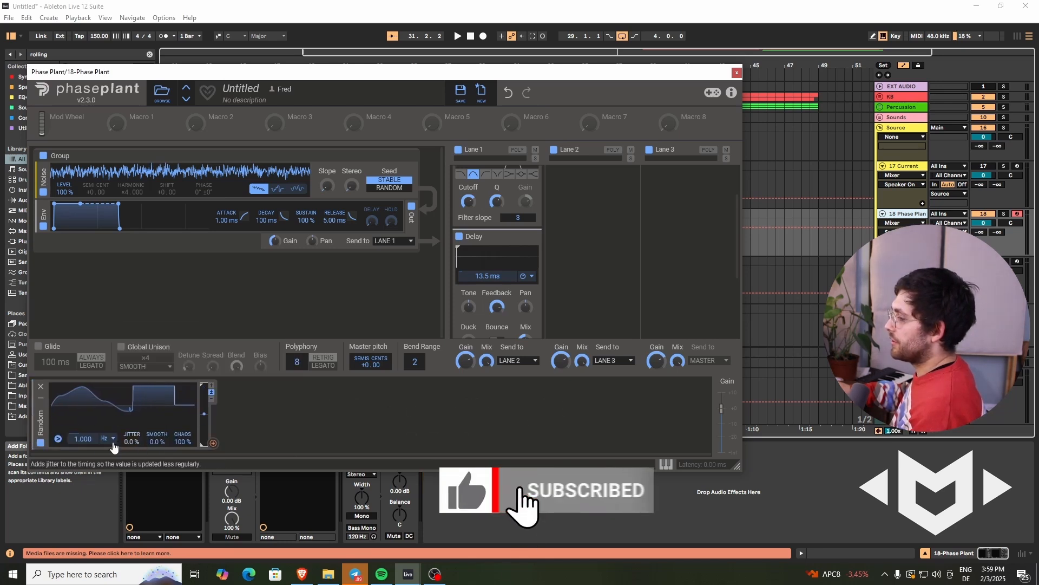
drag(158, 443, 163, 443)
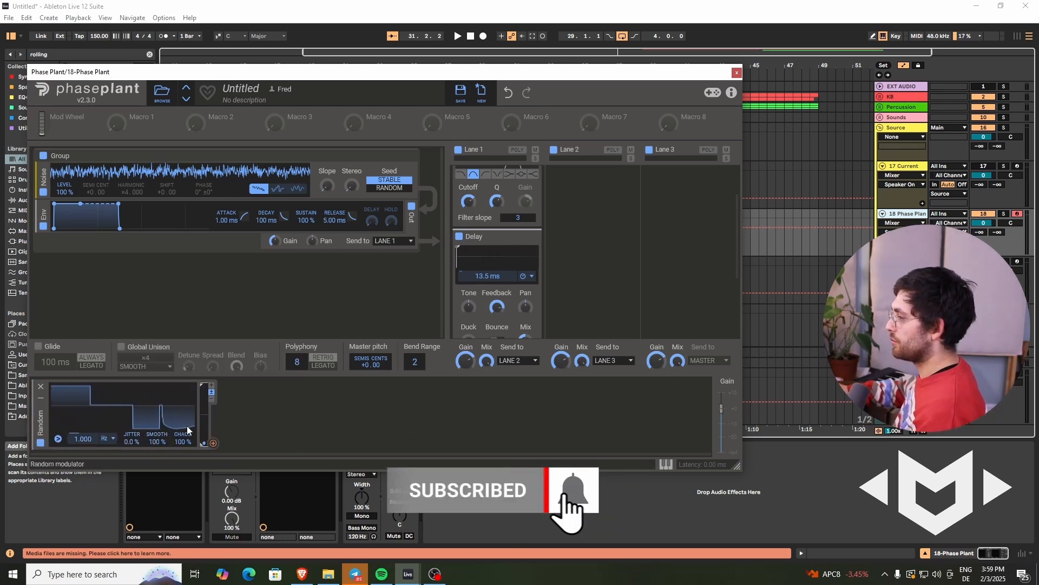
Route the Random modulator to the Filter's cutoff and adjust the base cutoff around the modulation.
scroll(556, 202, up, 2)
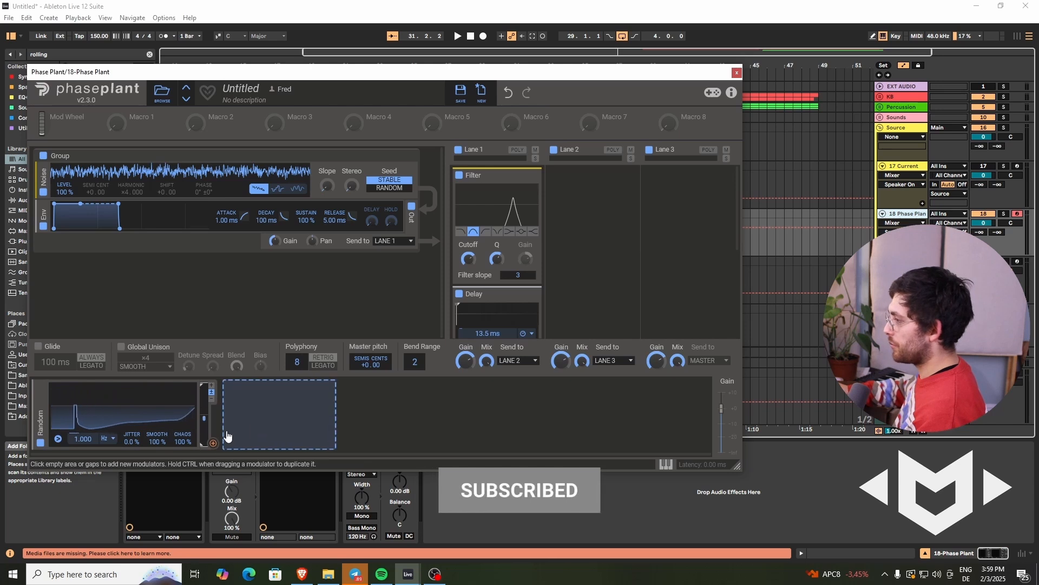
drag(213, 443, 469, 263)
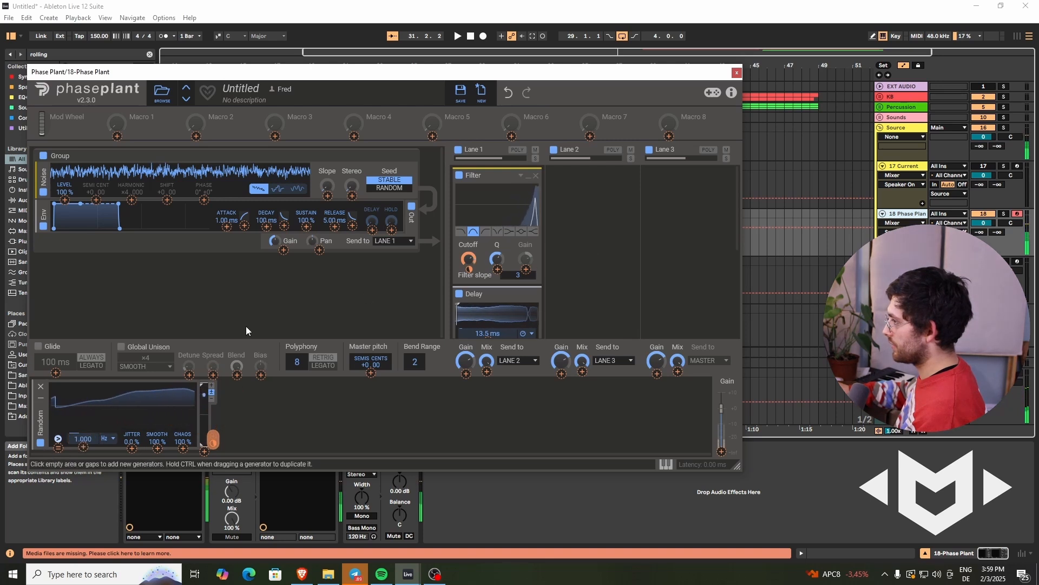
click(466, 260)
click(469, 257)
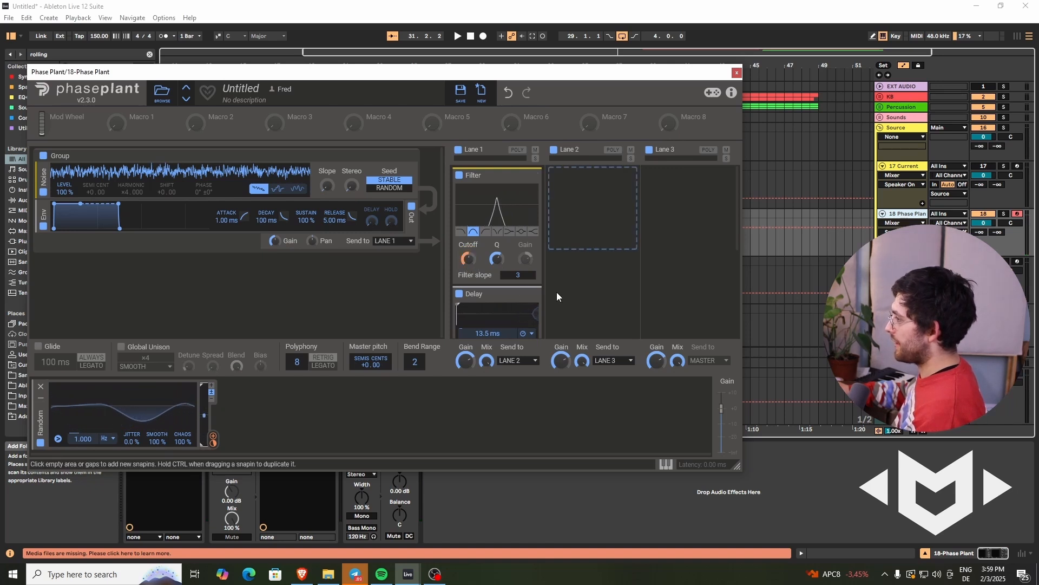
Add a second Random modulator with 100% smoothing and route it to the 10 ms Delay time at +30%.
scroll(556, 292, down, 3)
click(273, 420)
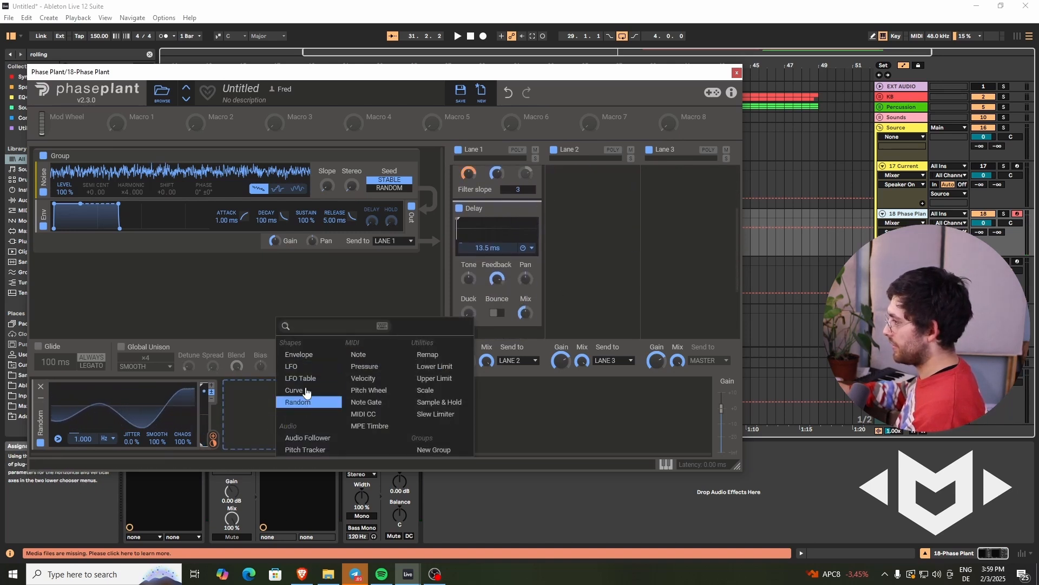
click(306, 400)
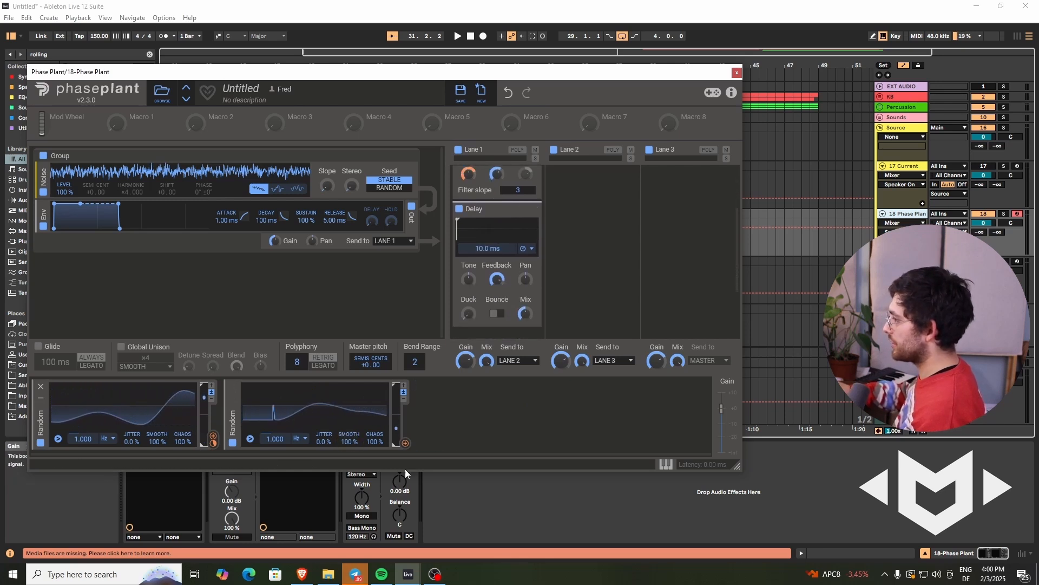
drag(406, 443, 487, 254)
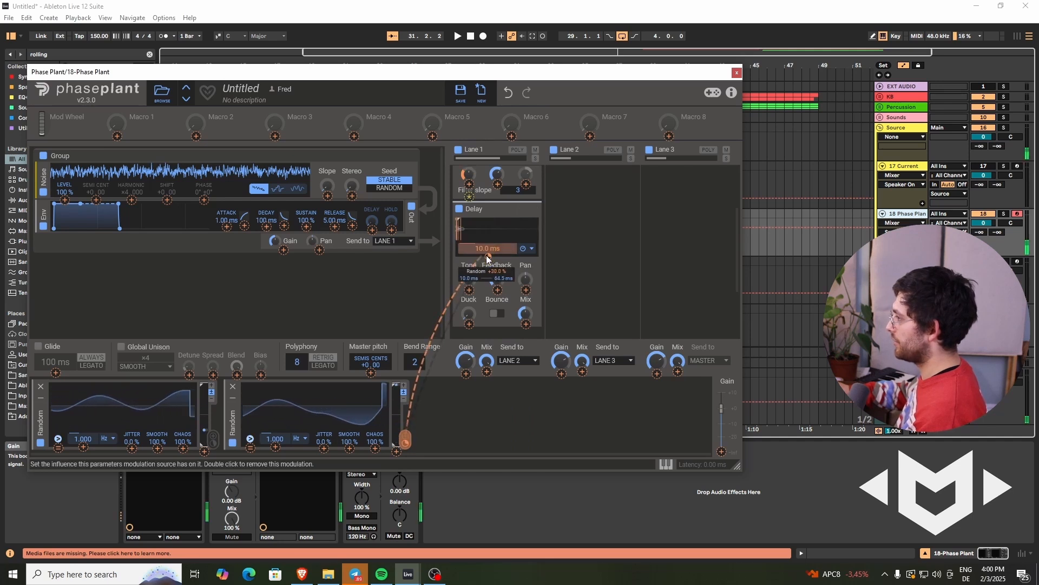
Readjust the Filter's base cutoff and the depth of the Random modulation applied to it.
scroll(477, 254, up, 3)
click(469, 257)
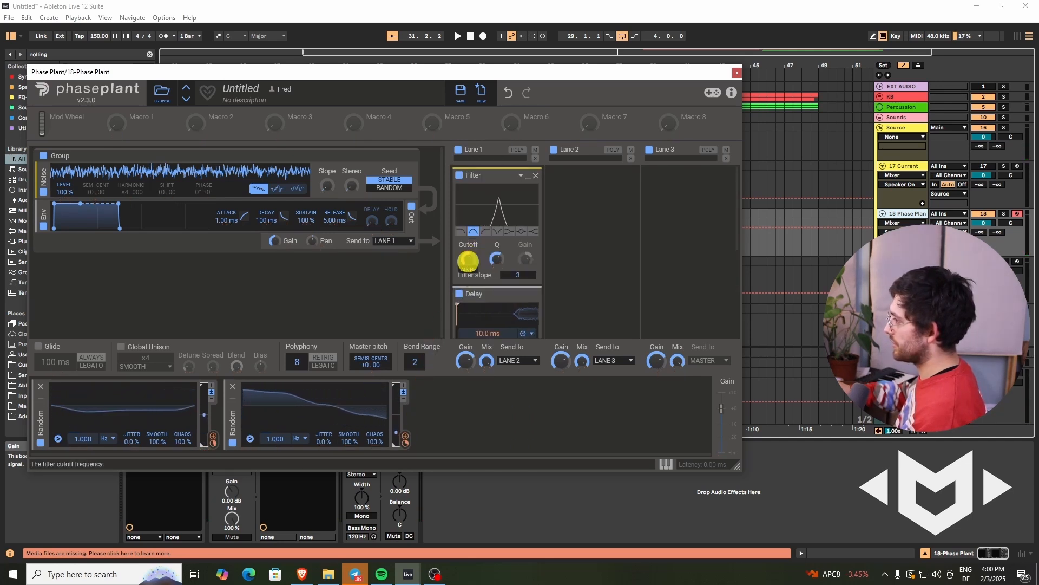
mouse_move(470, 272)
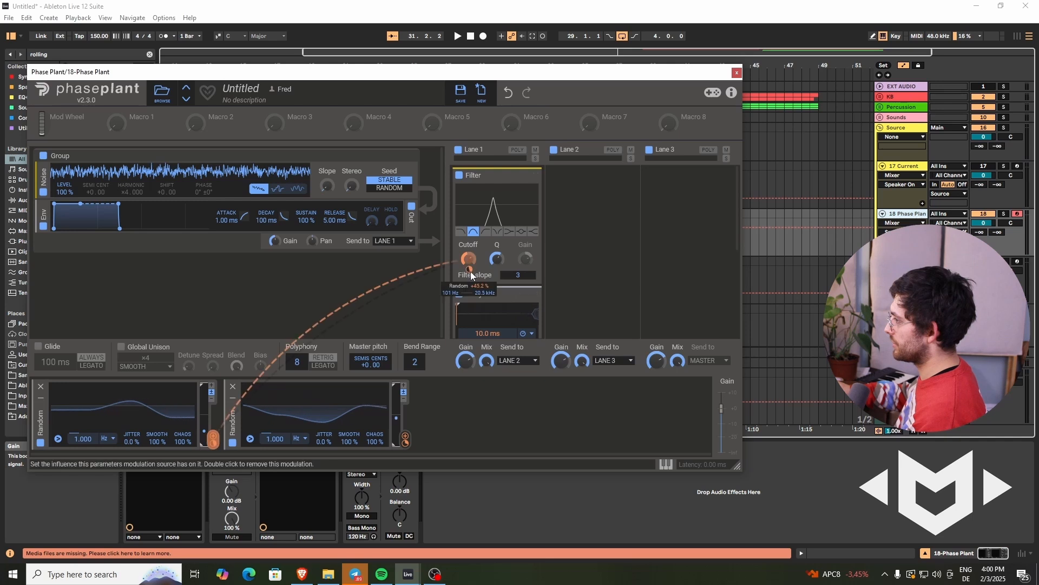
drag(470, 270, 471, 275)
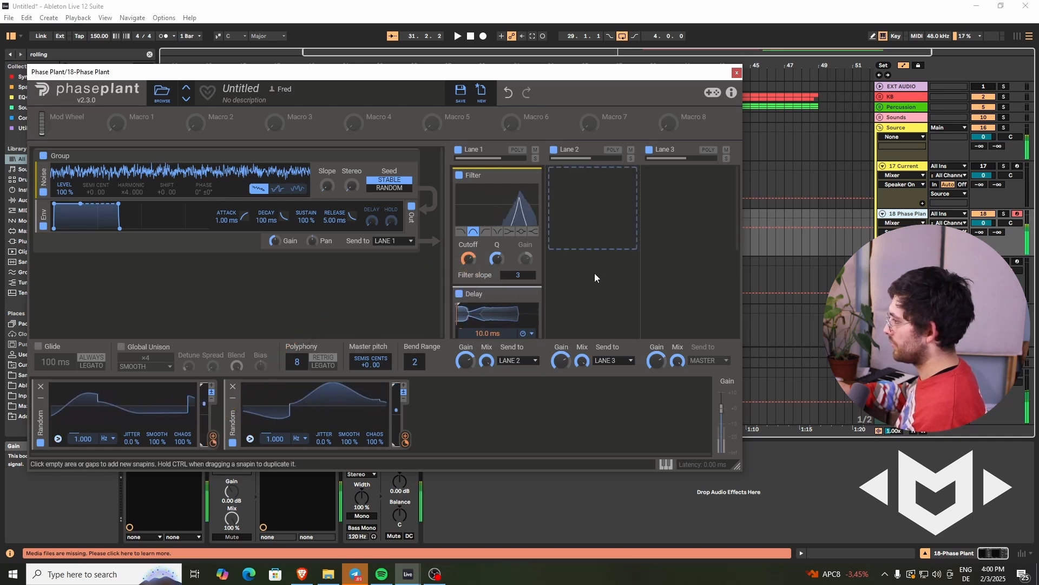
Add a third Random modulator at 1 Hz with 100% smoothing and route it to the Delay's pan.
scroll(599, 236, down, 2)
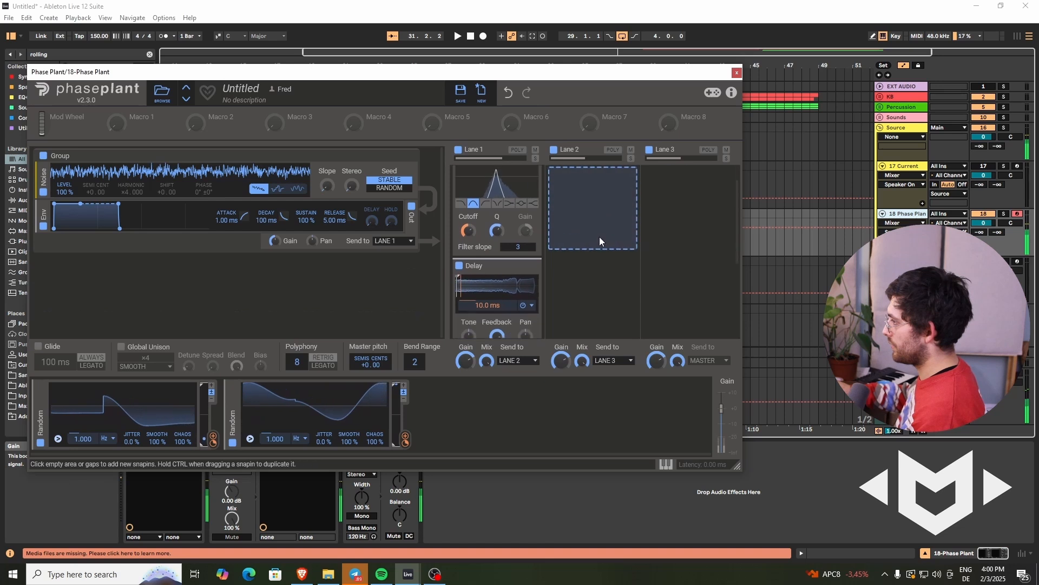
scroll(557, 301, down, 2)
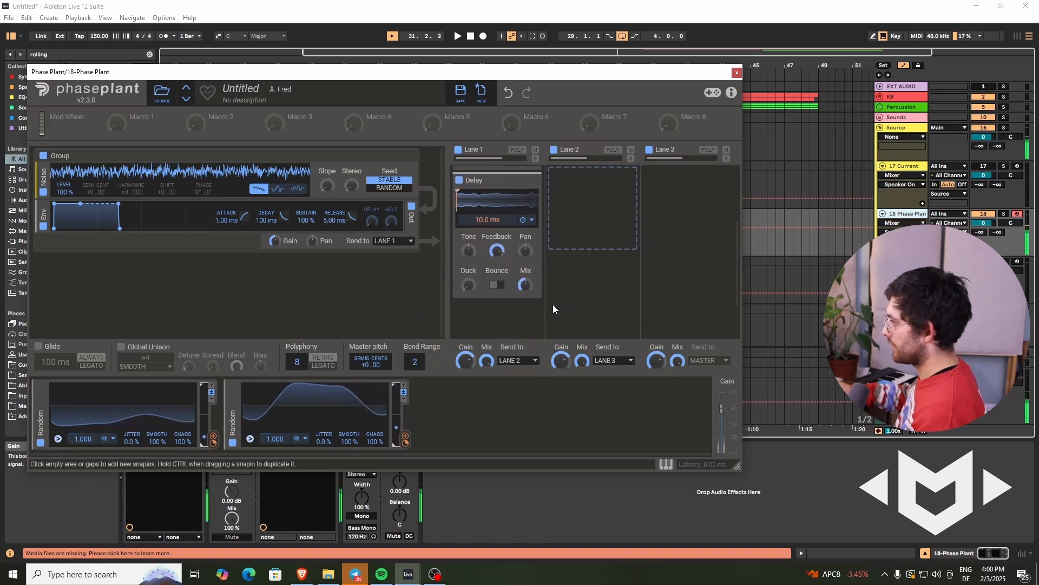
drag(527, 250, 527, 248)
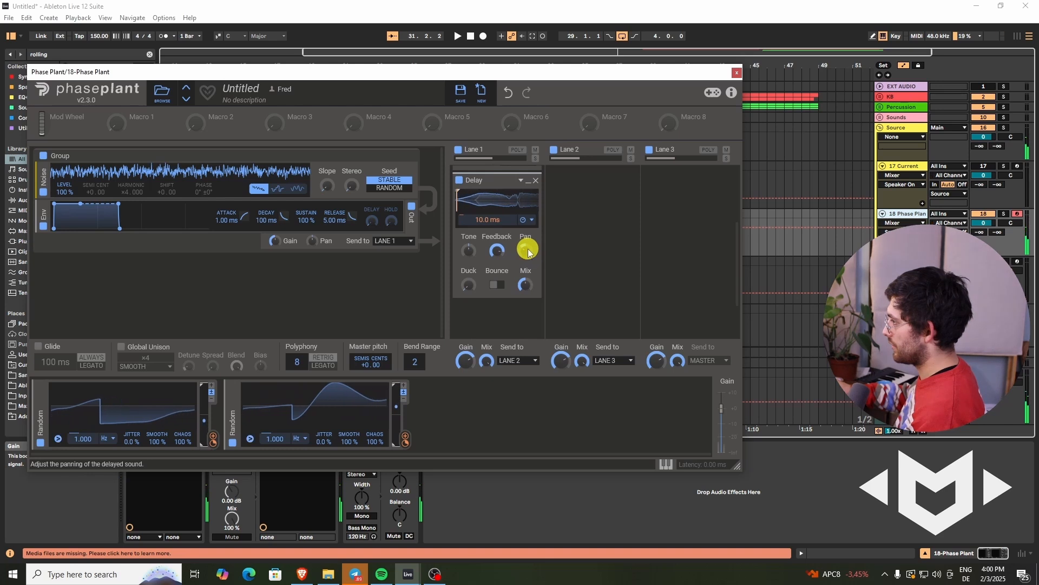
click(469, 420)
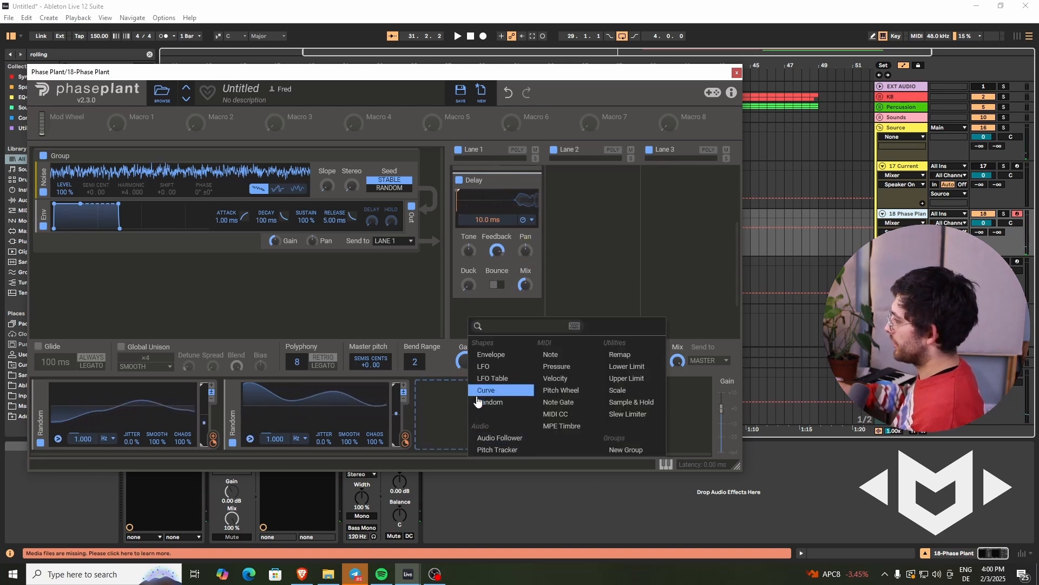
click(483, 401)
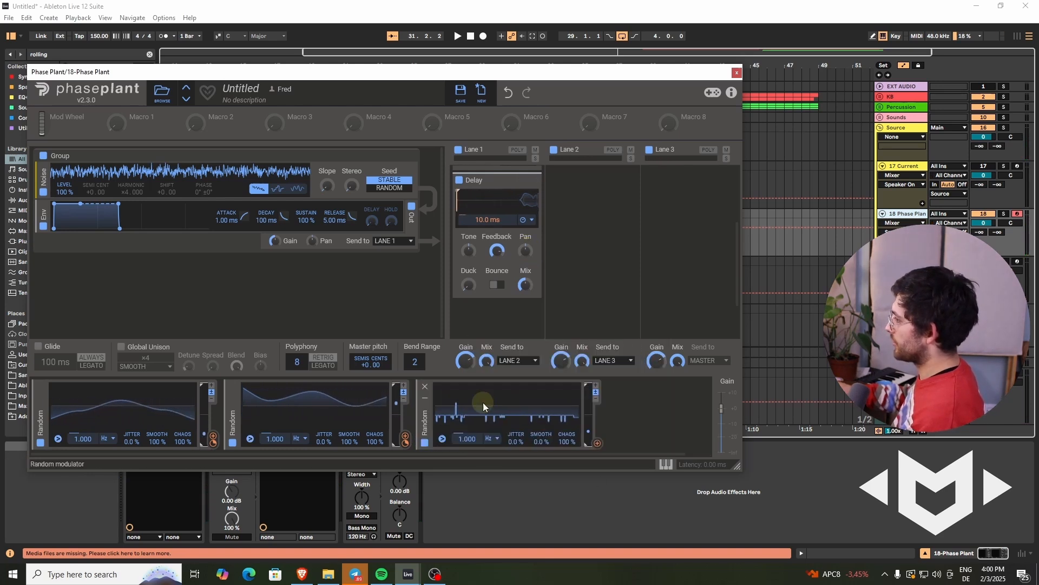
drag(467, 439, 481, 321)
double_click(466, 439)
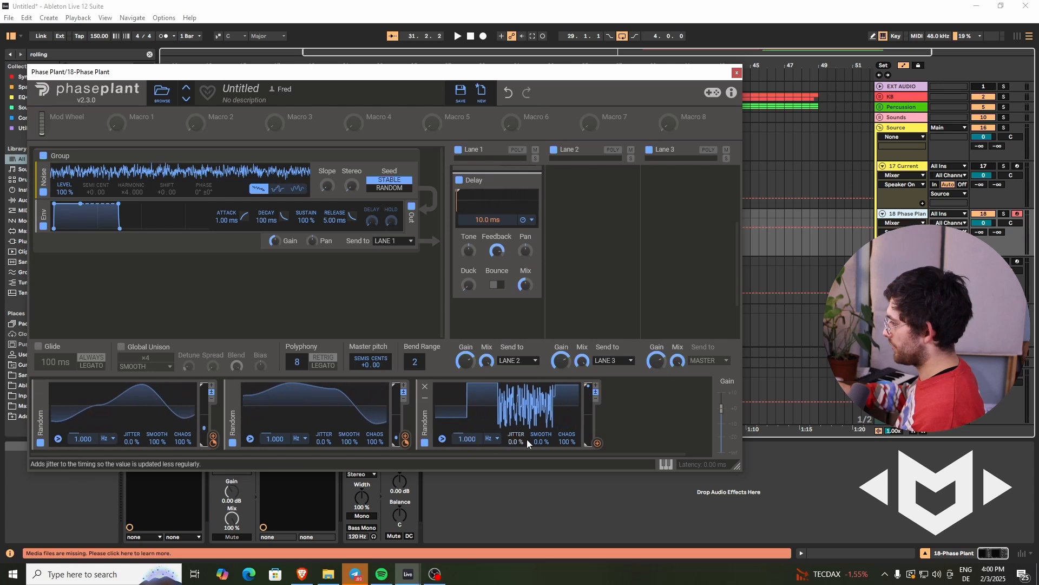
double_click(541, 442)
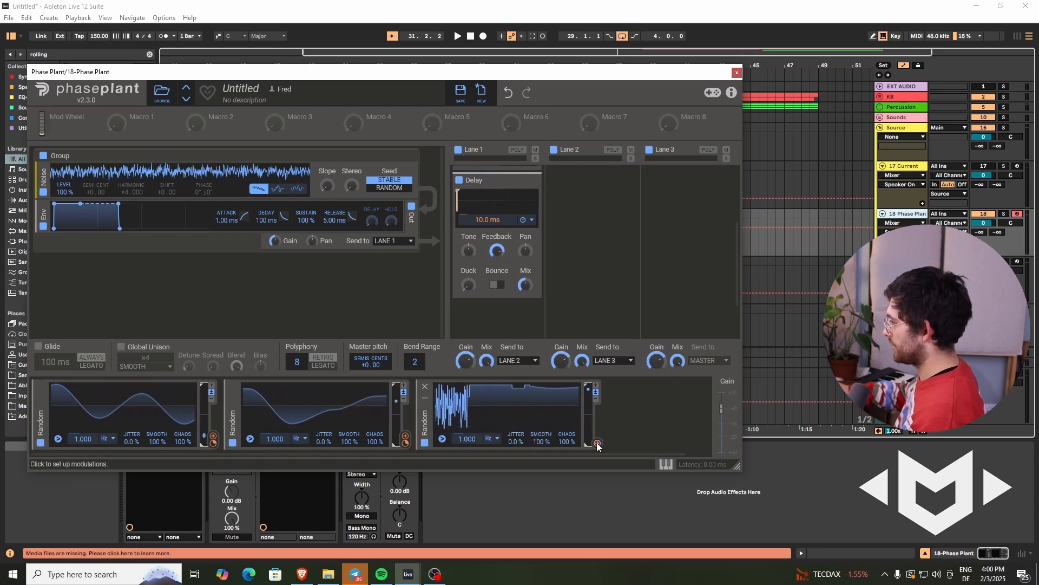
drag(598, 444, 527, 267)
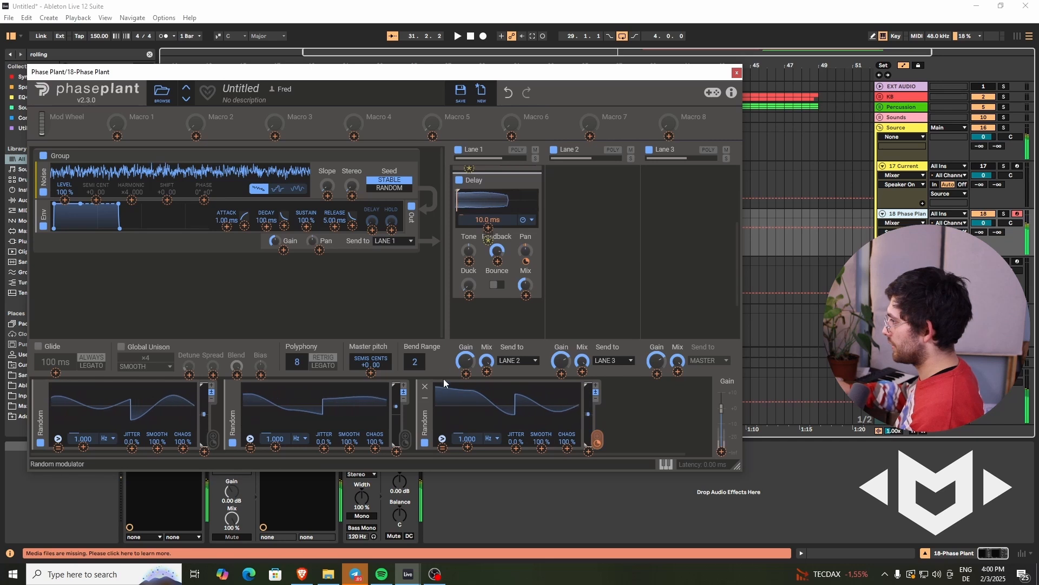
Collapse the Filter and Delay in Lane 1 and add a second Filter below them.
click(529, 182)
scroll(528, 185, up, 2)
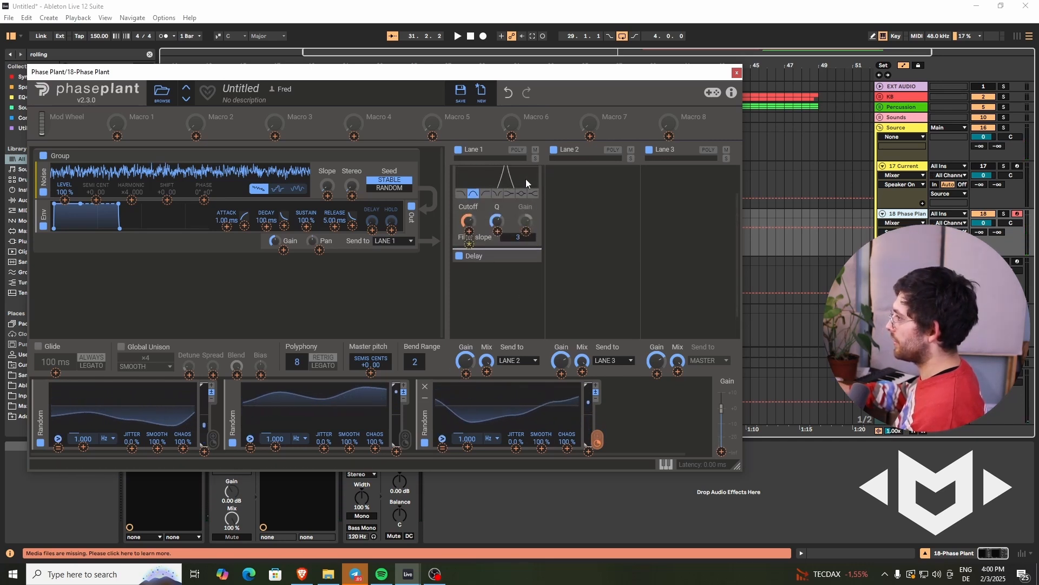
click(528, 178)
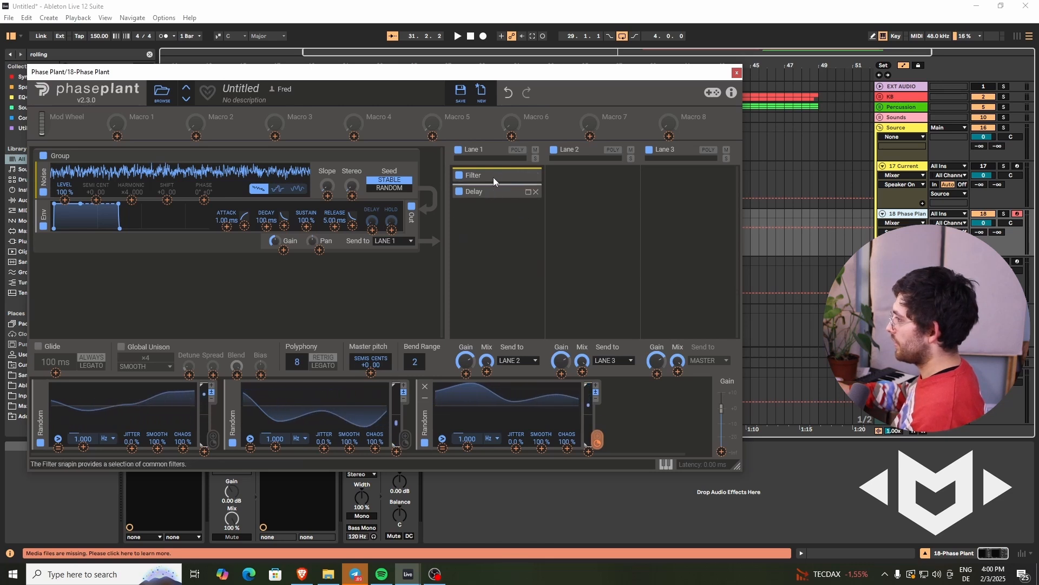
click(502, 246)
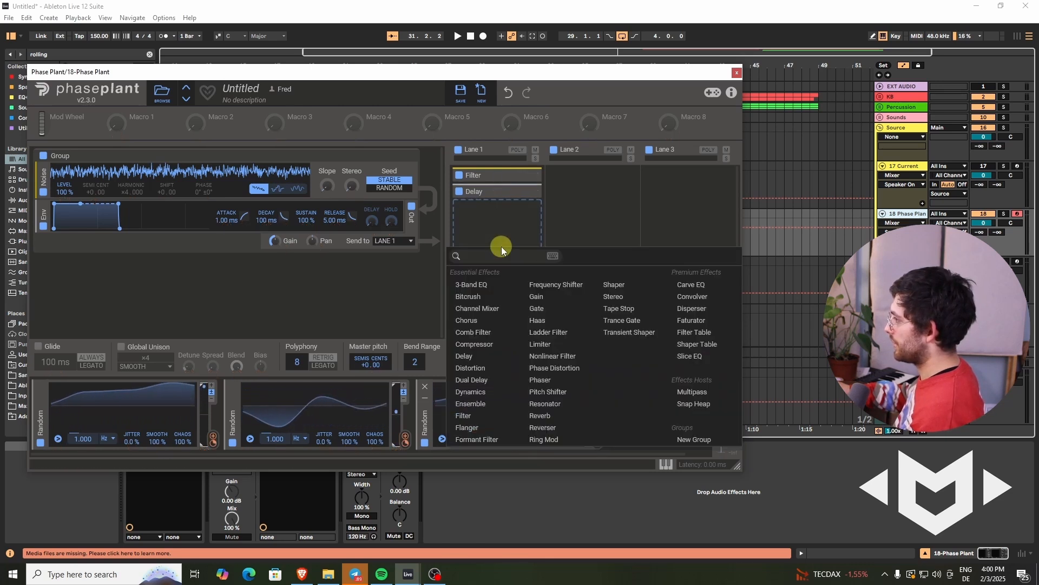
click(465, 415)
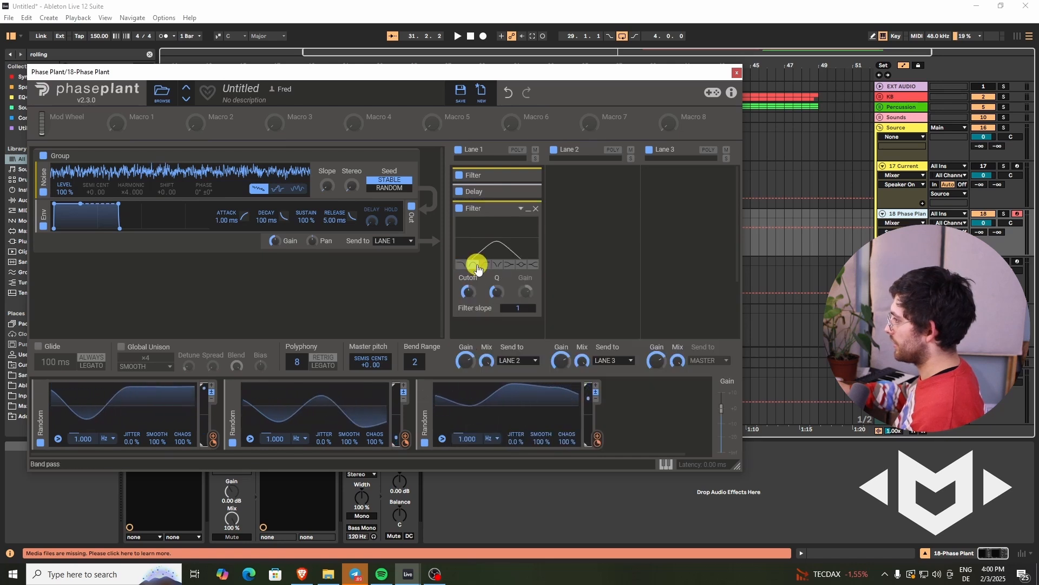
Set the second Filter to band pass with a slope of 3, tune its cutoff and Q, and route the third Random modulator to the cutoff.
drag(467, 292, 490, 295)
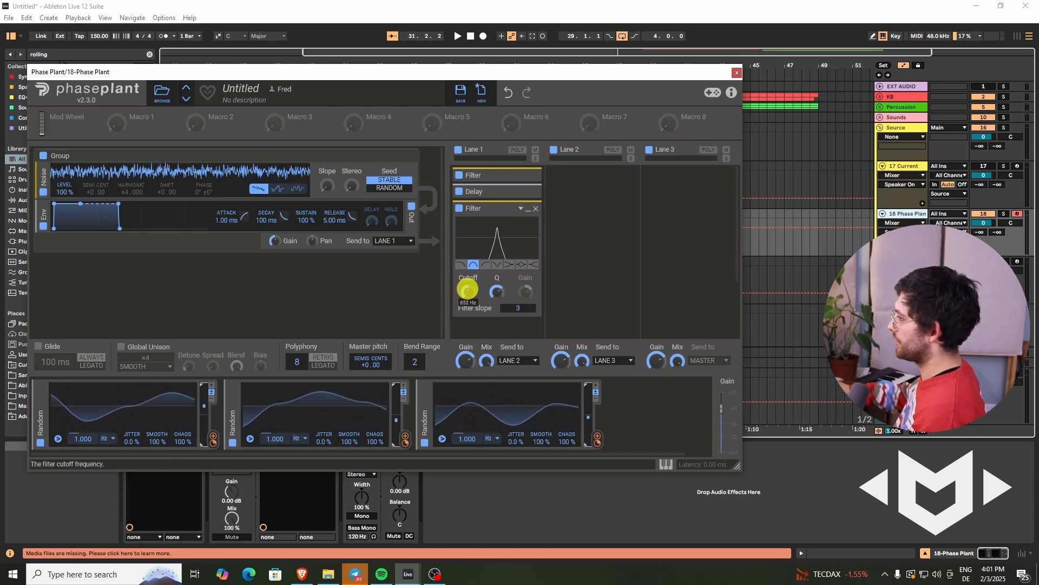
click(597, 437)
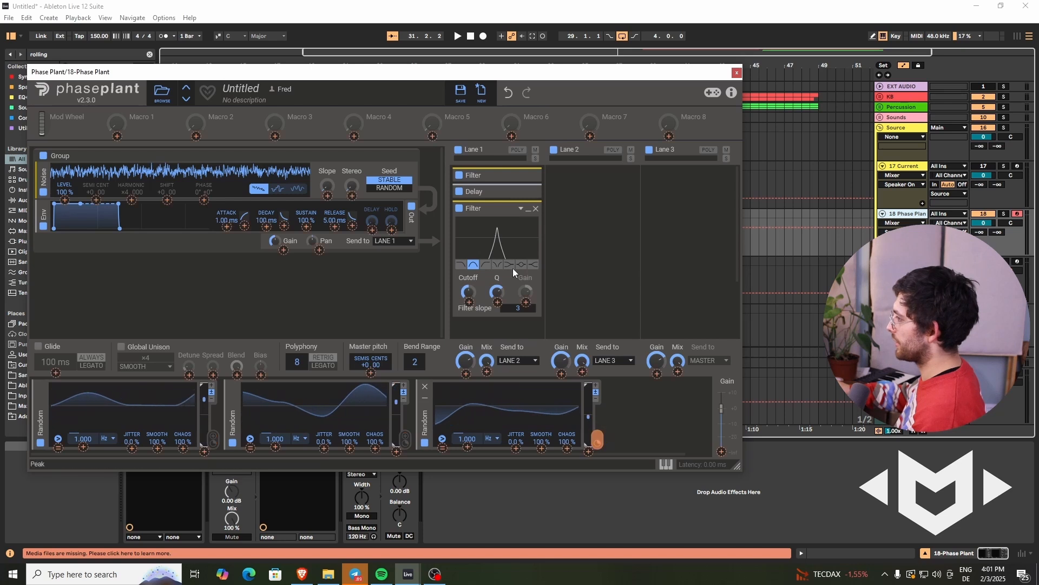
click(469, 301)
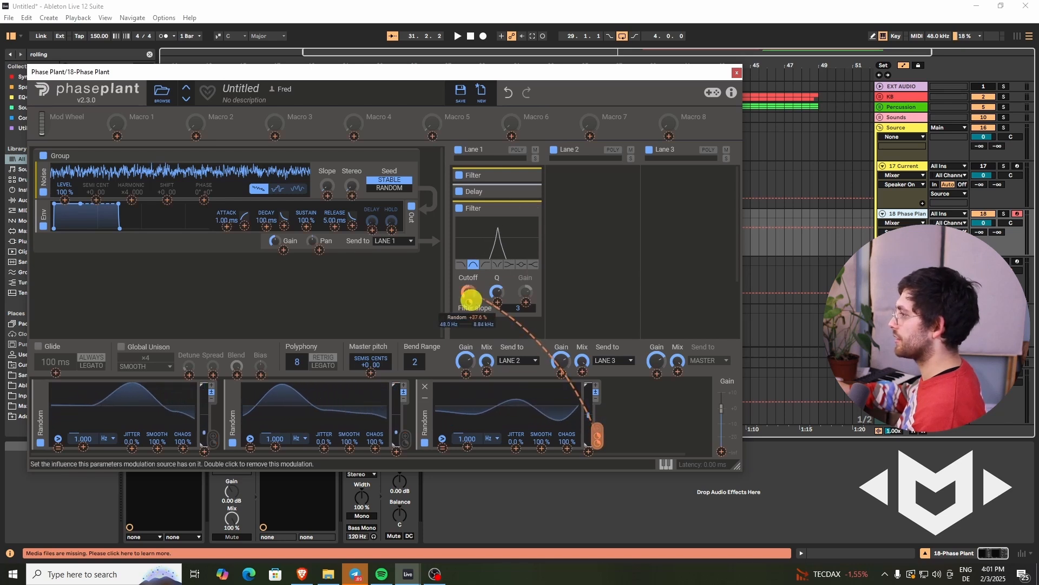
drag(470, 300, 471, 295)
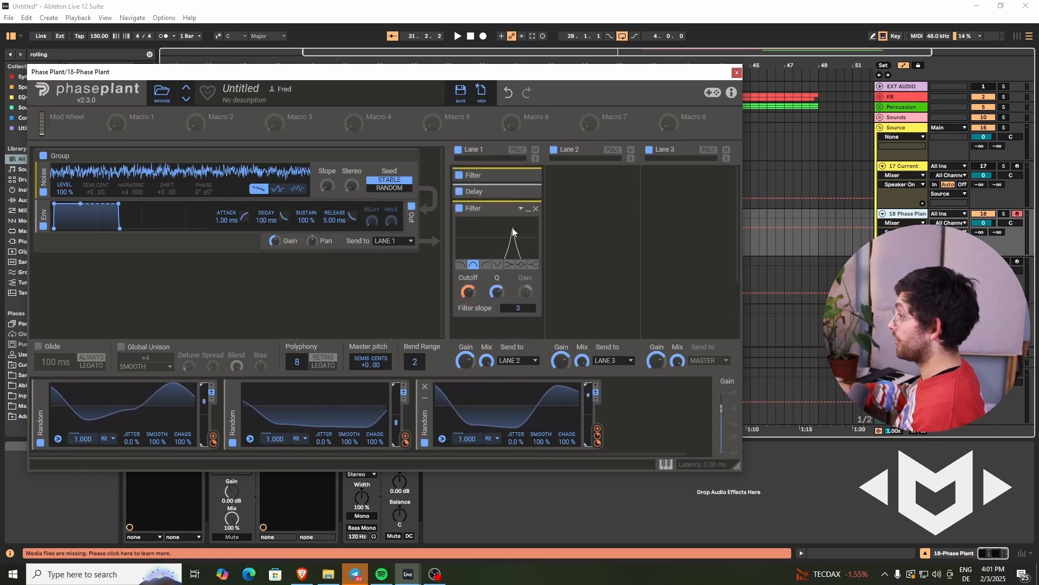
Collapse the second Filter and add a 10 ms Delay below it with its time modulated by the first Random modulator.
click(528, 209)
click(490, 278)
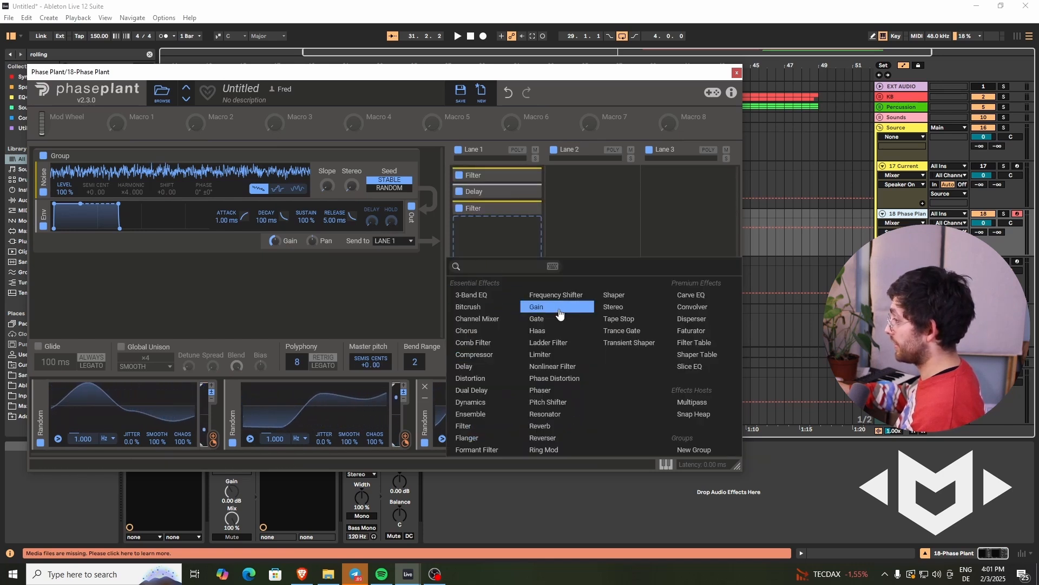
click(486, 368)
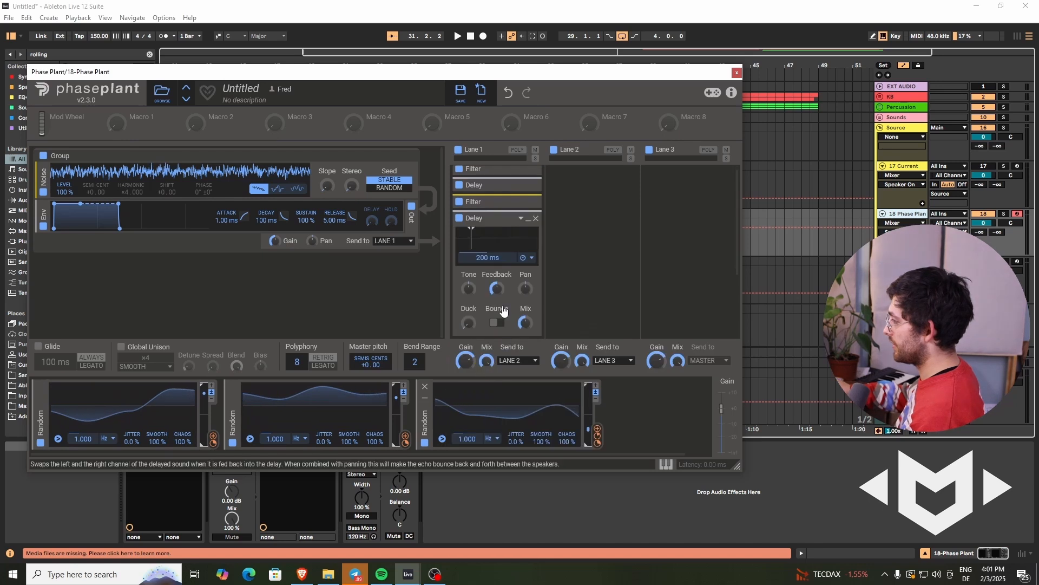
drag(483, 258, 497, 279)
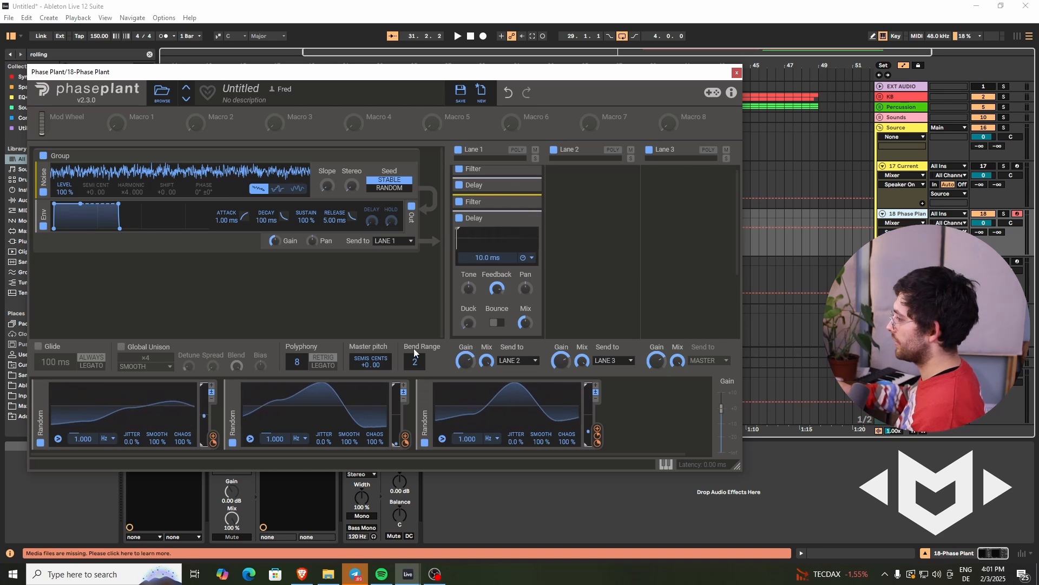
click(213, 439)
drag(487, 265, 489, 265)
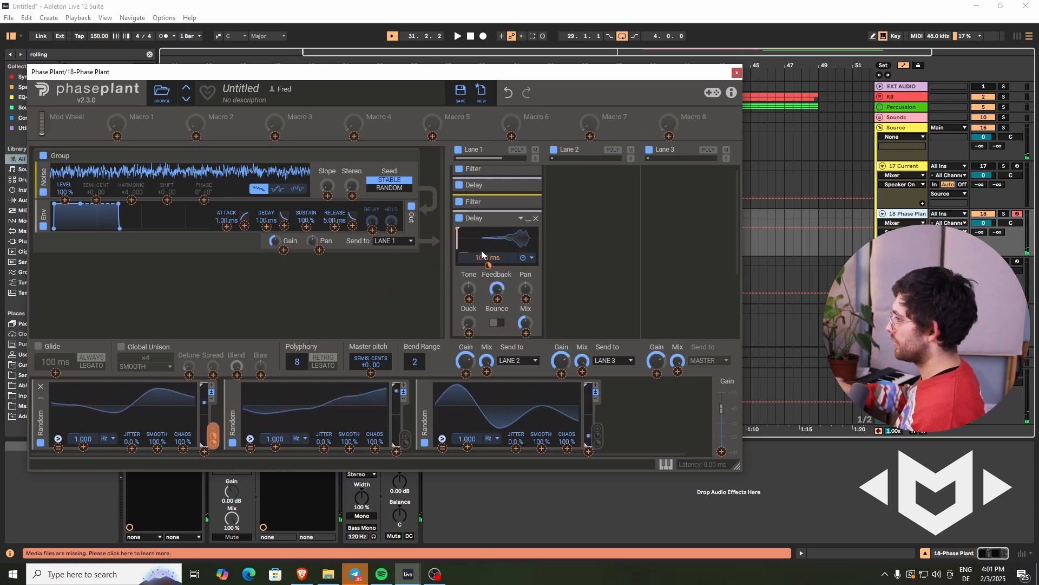
Add a fourth Random modulator at 1 Hz with 100% smoothing and route it to the second Delay's feedback.
click(650, 400)
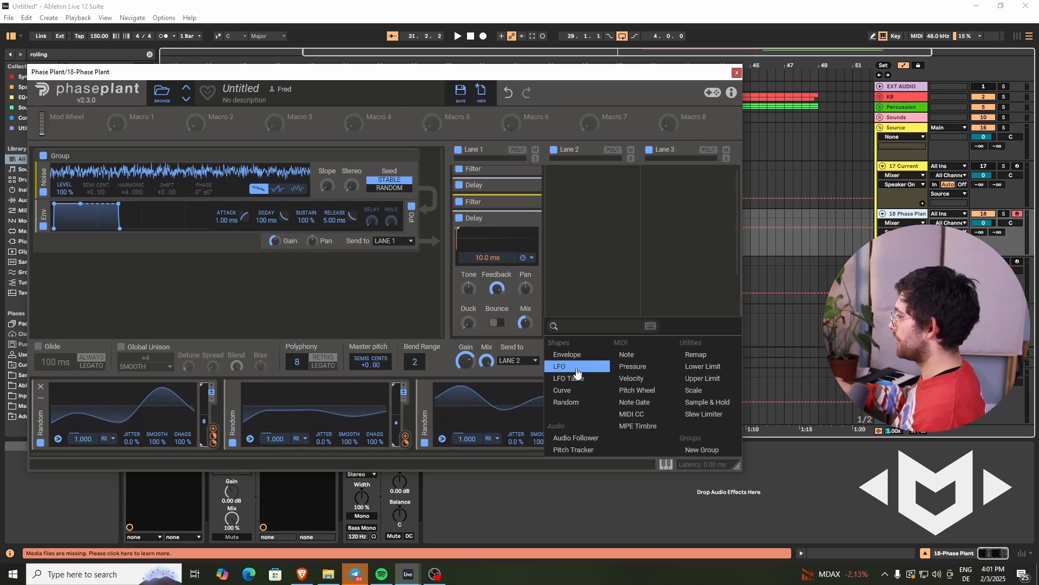
click(562, 403)
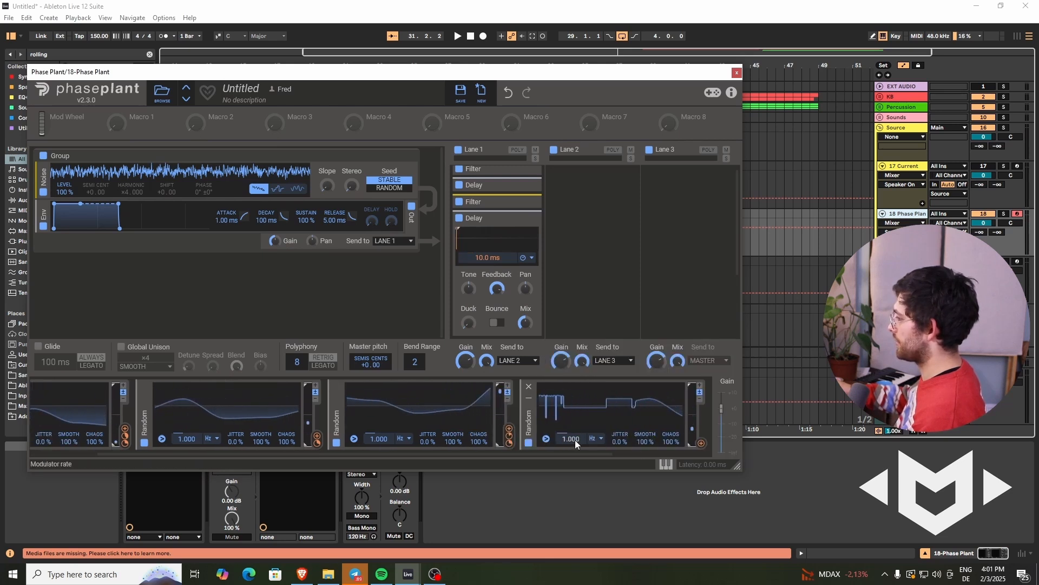
drag(701, 443, 497, 289)
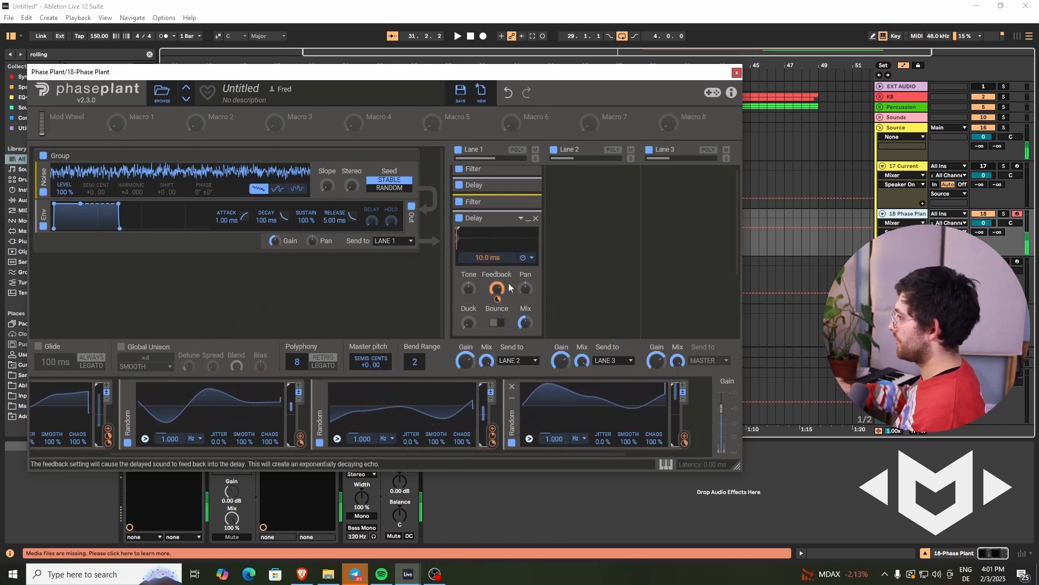
Expand the first Delay in Lane 1, adjust its feedback and route the second Random modulator to it.
scroll(515, 199, up, 1)
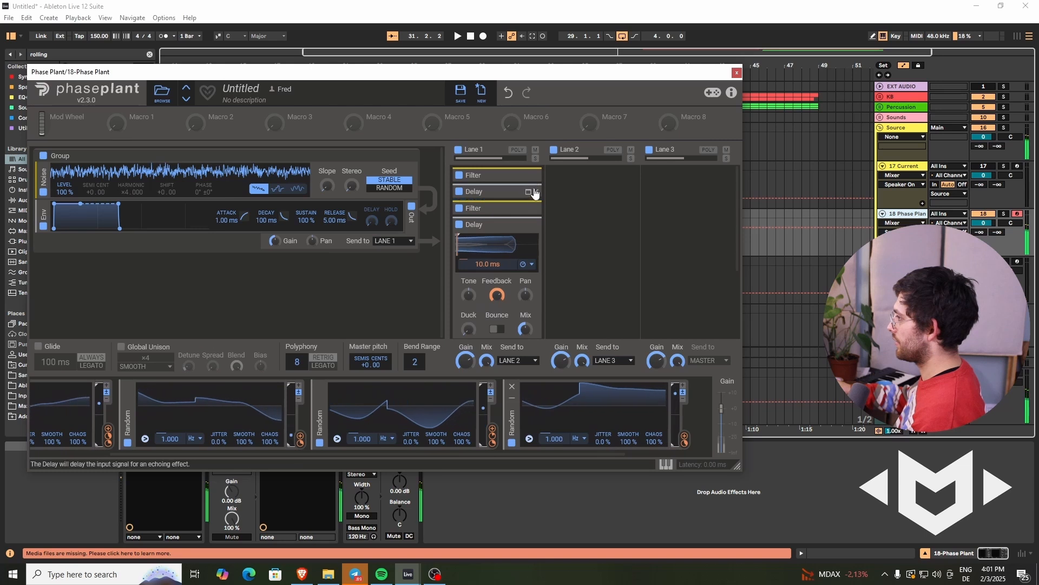
click(529, 194)
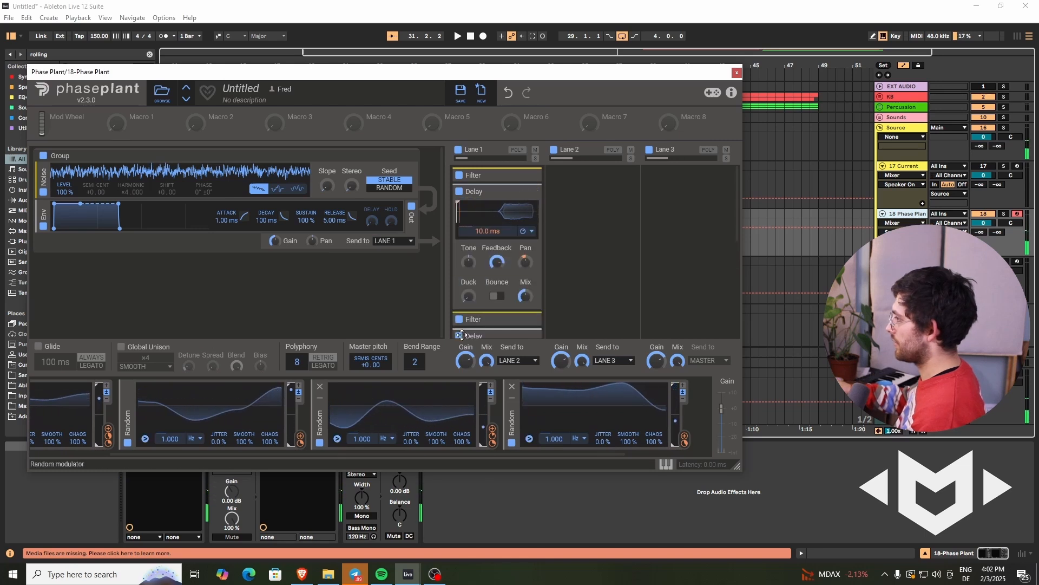
drag(496, 265, 495, 266)
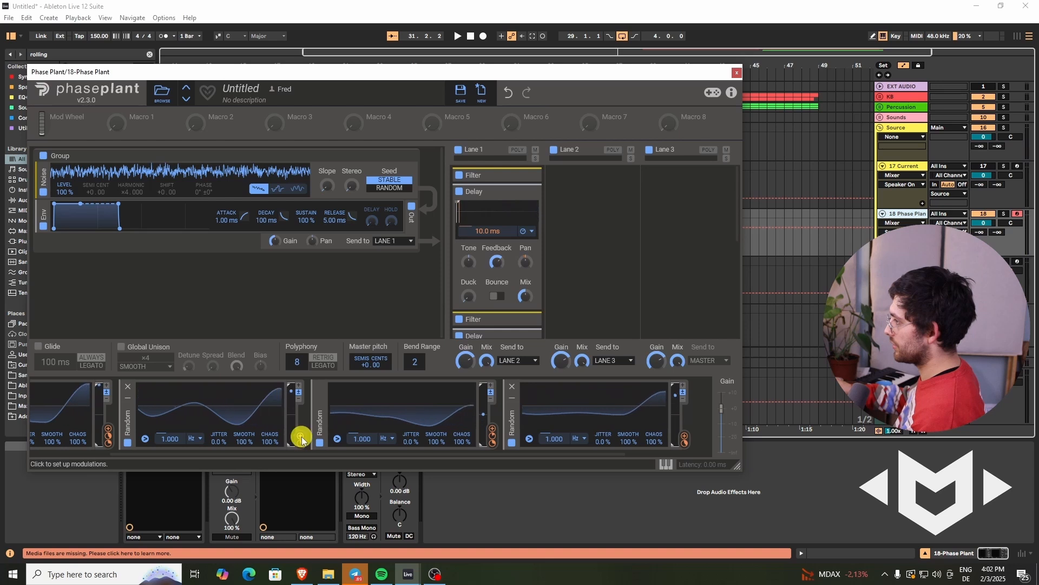
drag(300, 441, 497, 257)
Add a third Delay at 10 ms at the end of Lane 1, modulate its time with the third Random modulator and raise its feedback.
scroll(515, 314, down, 4)
click(515, 315)
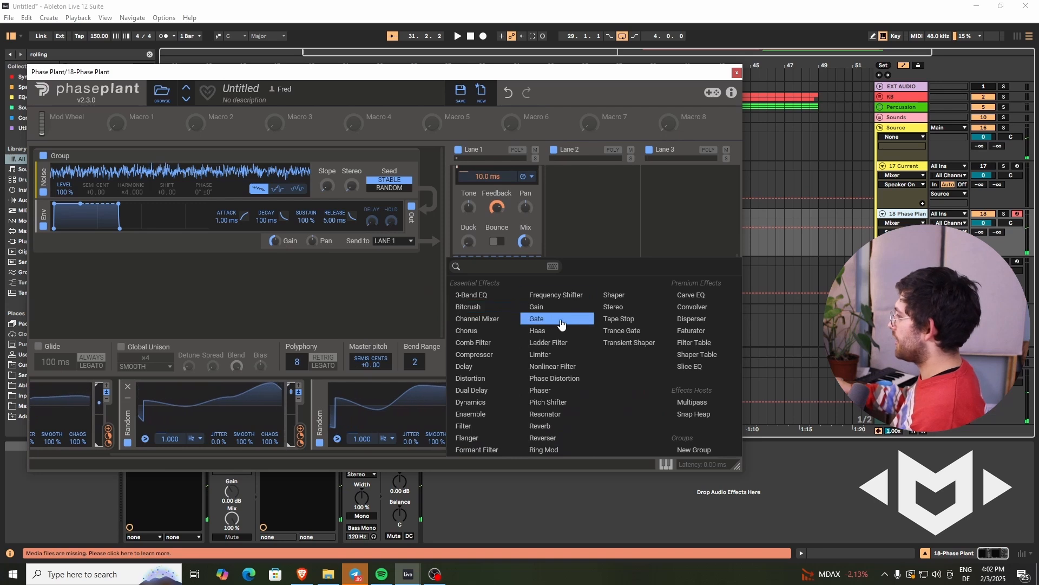
click(487, 367)
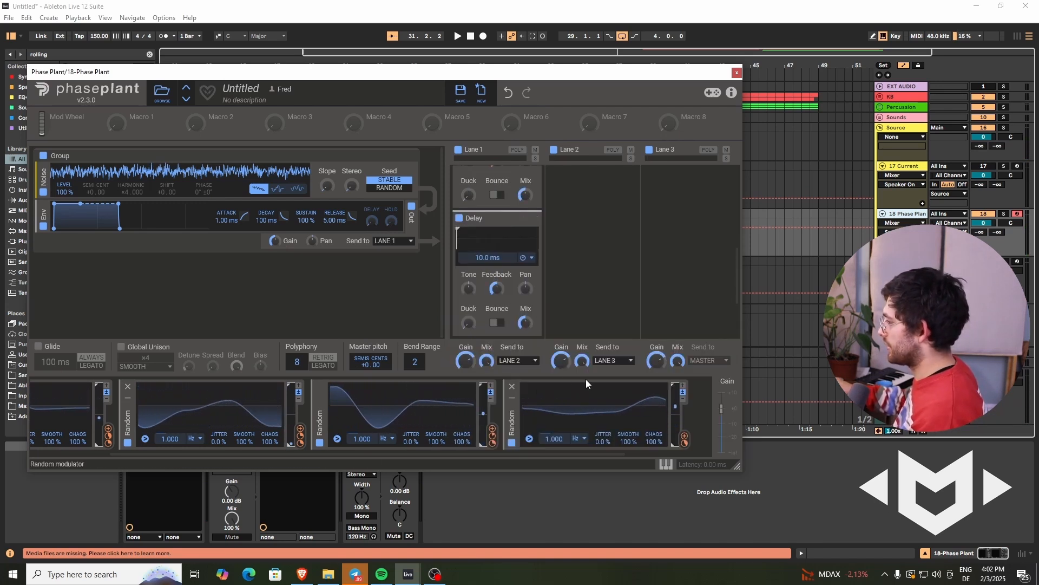
mouse_move(495, 428)
mouse_down()
mouse_move(469, 250)
mouse_move(528, 275)
mouse_move(497, 287)
mouse_up()
click(572, 301)
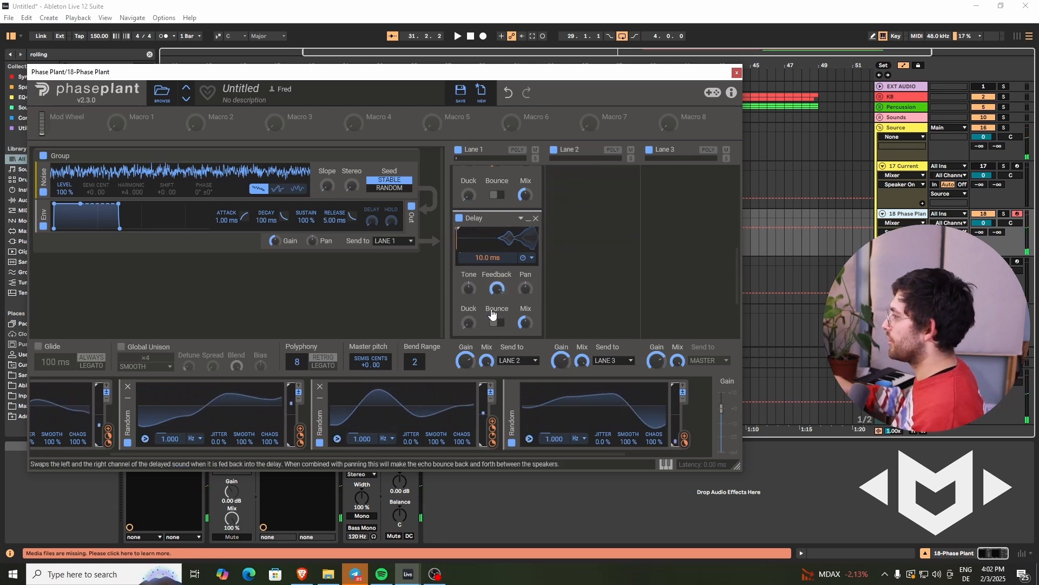
Add a Multipass effect to Lane 3 and load the favorite preset N.O.T.T. into it.
click(692, 211)
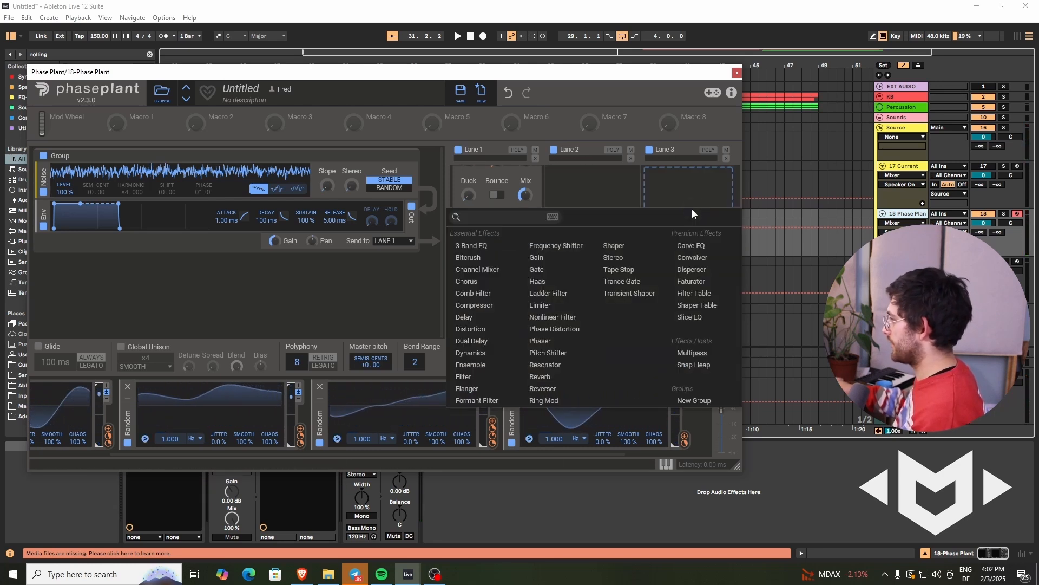
click(712, 357)
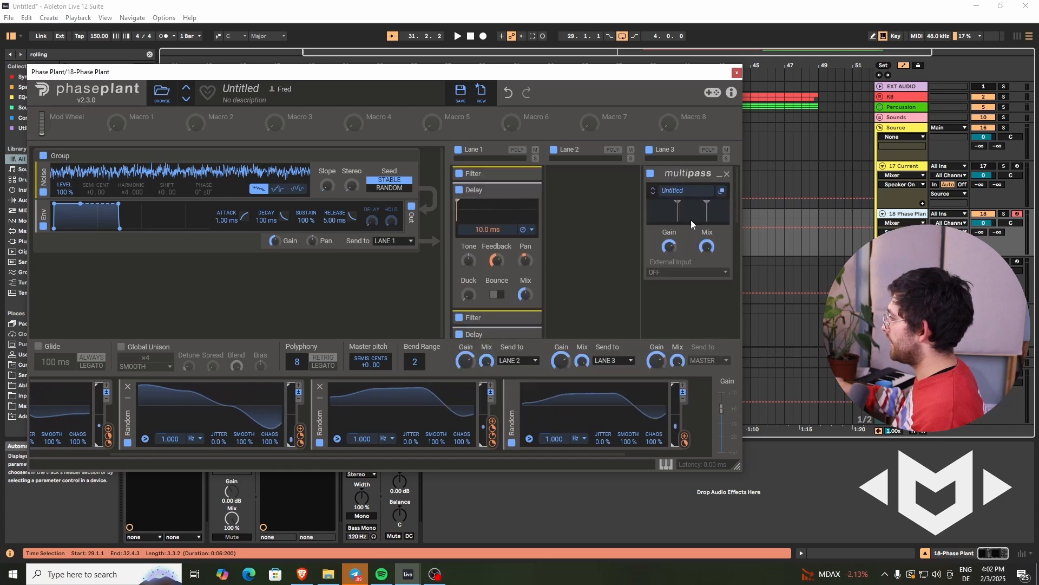
click(691, 193)
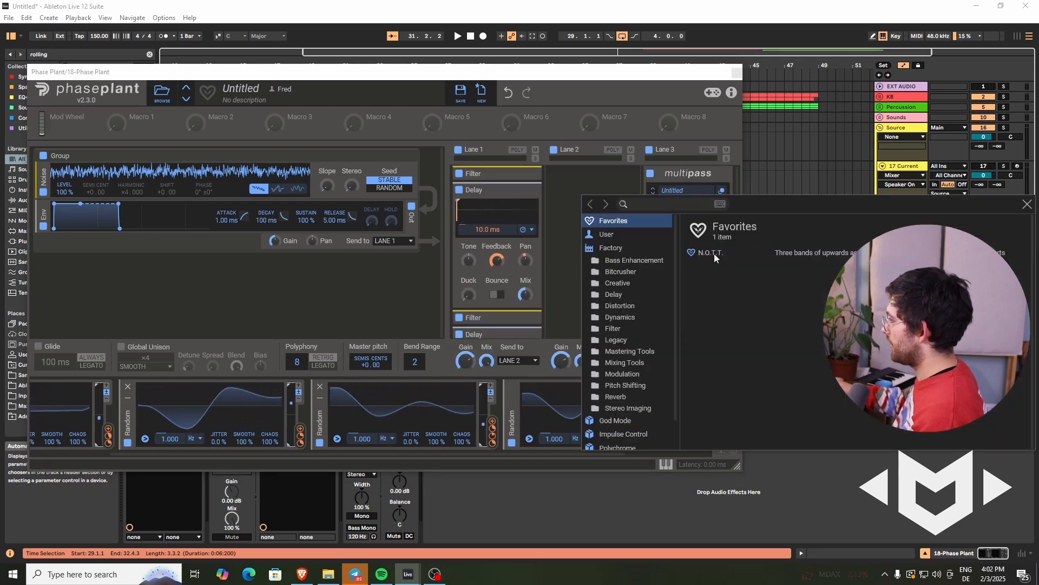
click(713, 253)
click(1027, 205)
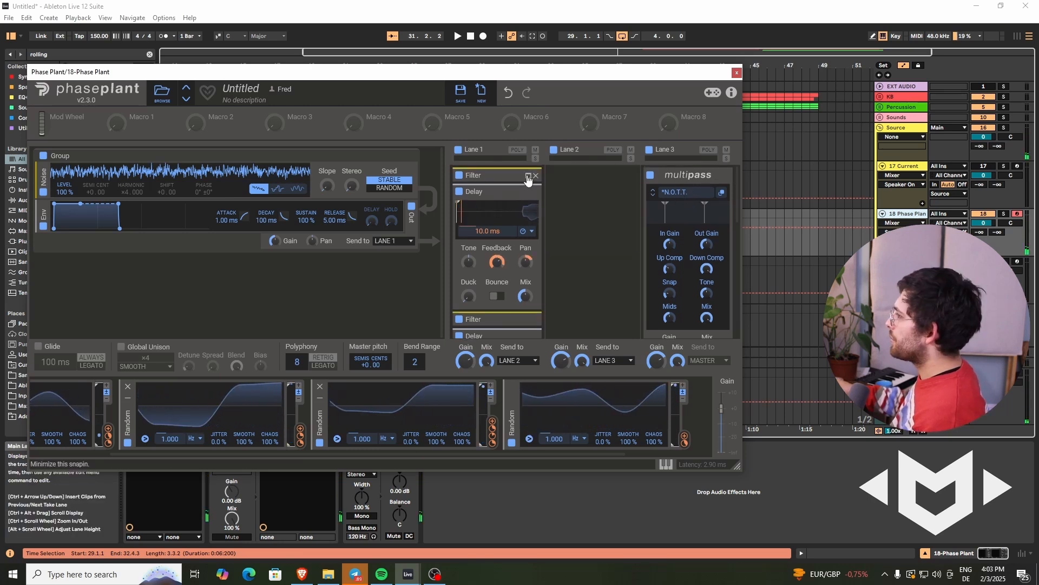
Expand the first Filter and set the three Delay times in Lane 1 to 17.9 ms, 17.6 ms and 16.7 ms.
click(477, 174)
scroll(476, 228, down, 5)
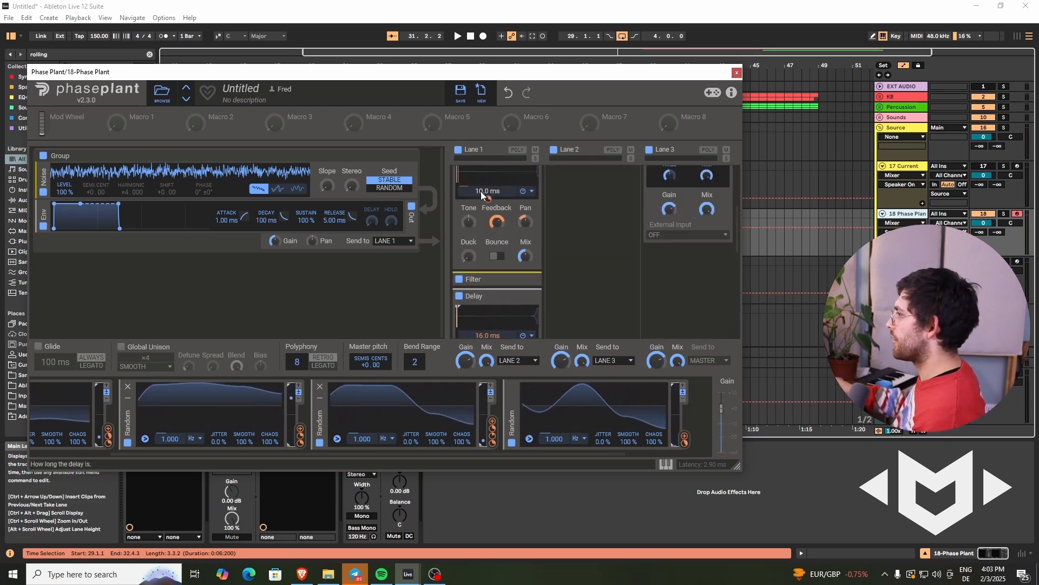
drag(481, 191, 481, 188)
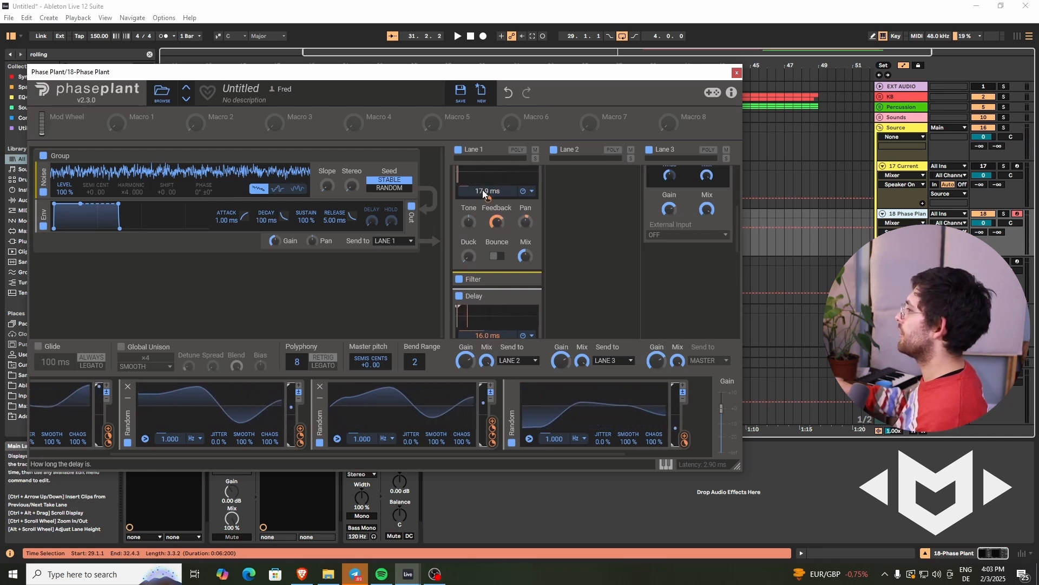
scroll(475, 198, down, 3)
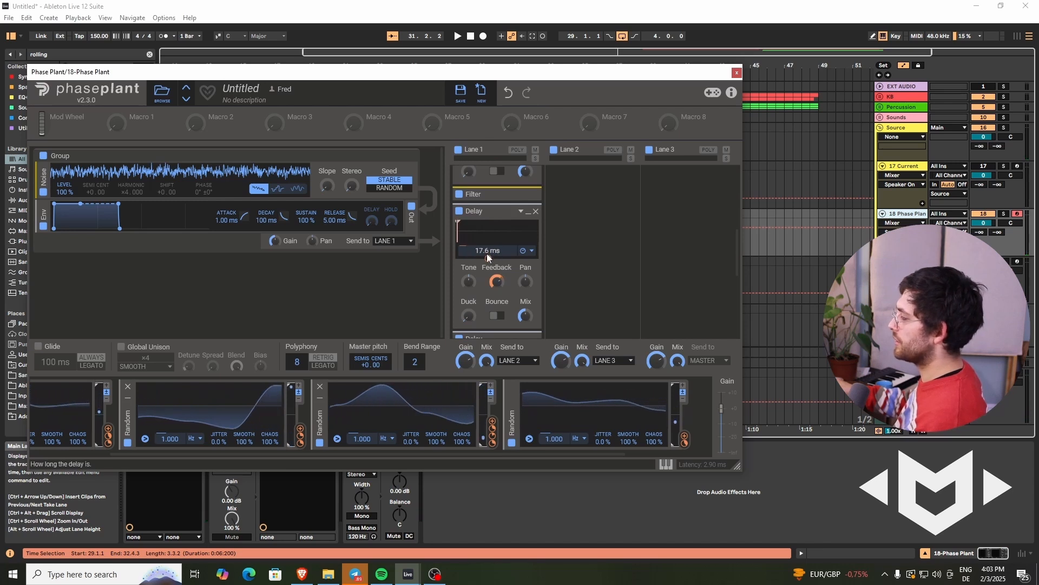
scroll(460, 259, down, 1)
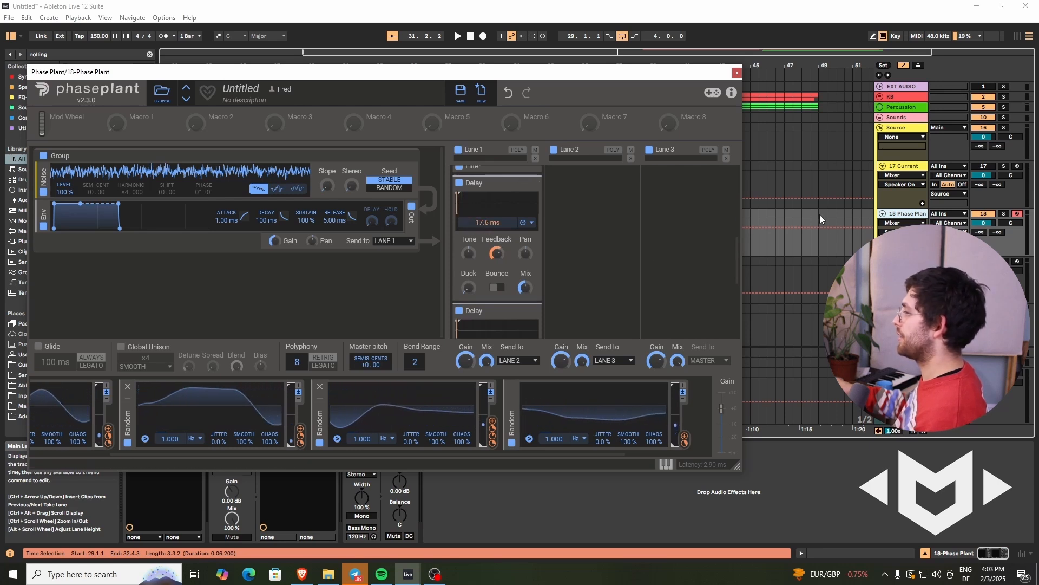
scroll(533, 258, down, 3)
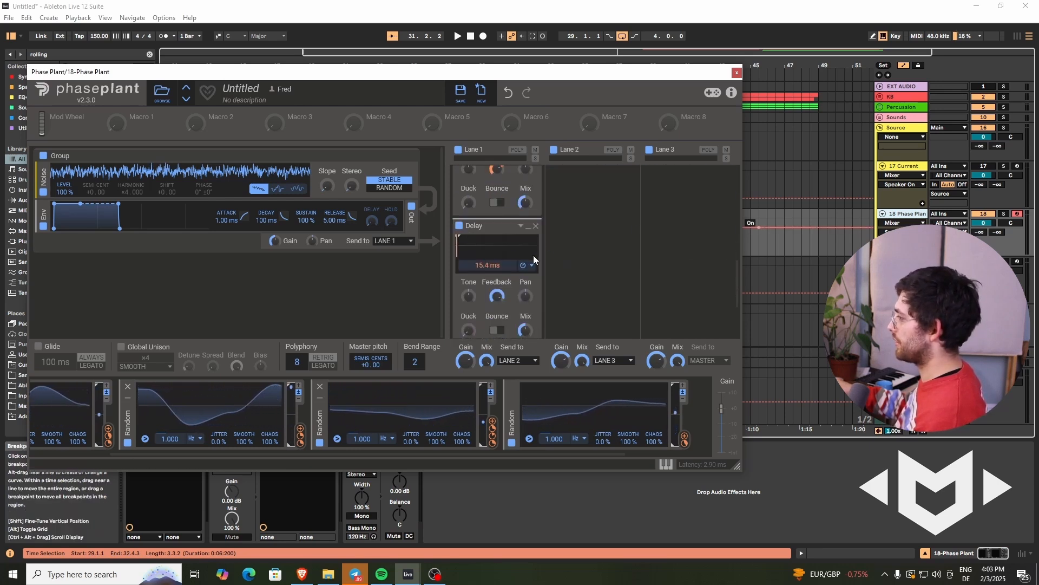
drag(476, 268, 476, 259)
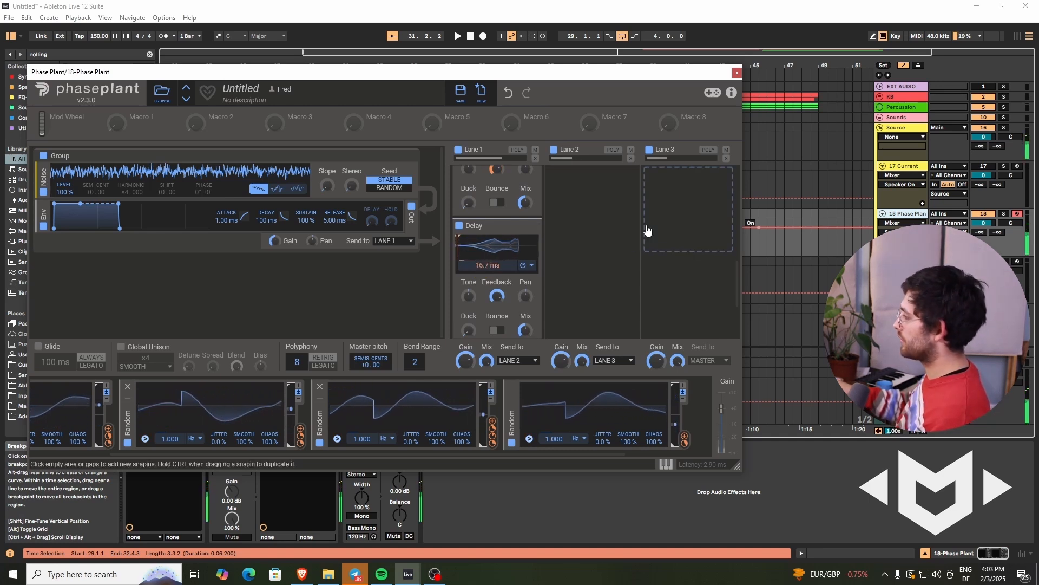
scroll(659, 232, up, 5)
scroll(661, 233, up, 7)
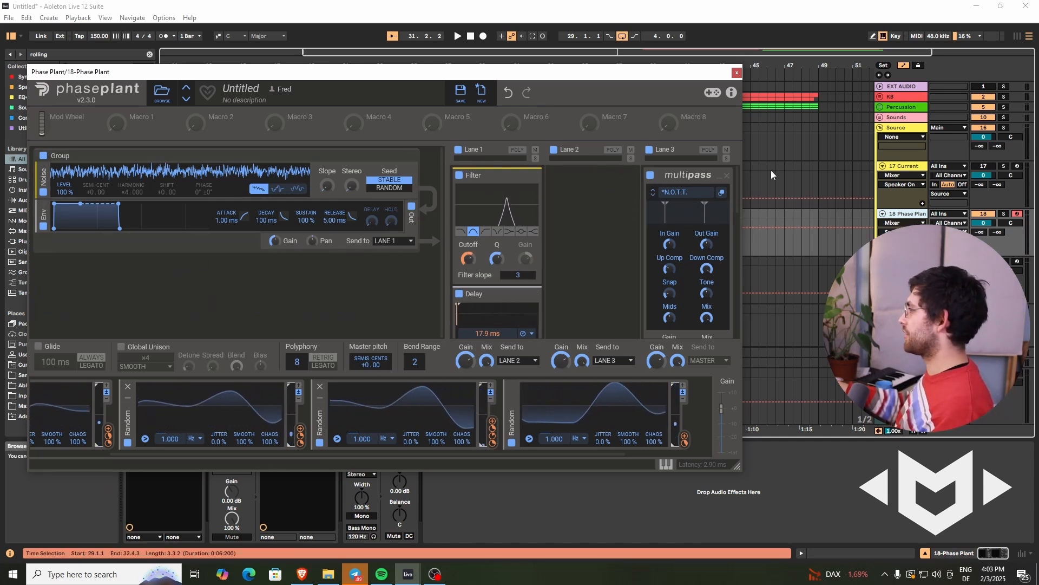
Close the Phase Plant window and add Rolling Sampler after Utility on the Phase Plant track, moving its window up out of the way.
click(737, 73)
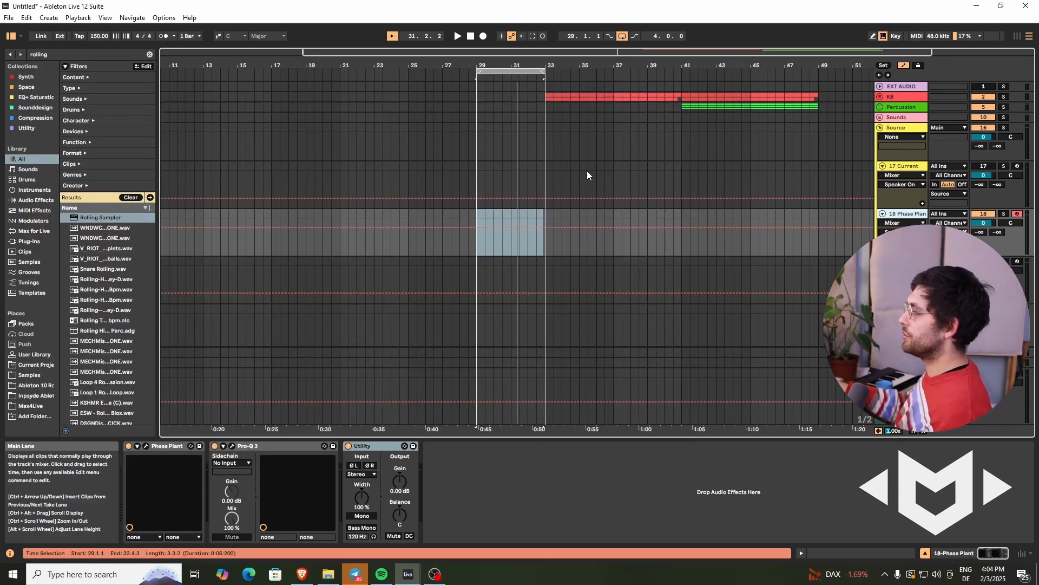
drag(106, 221, 553, 517)
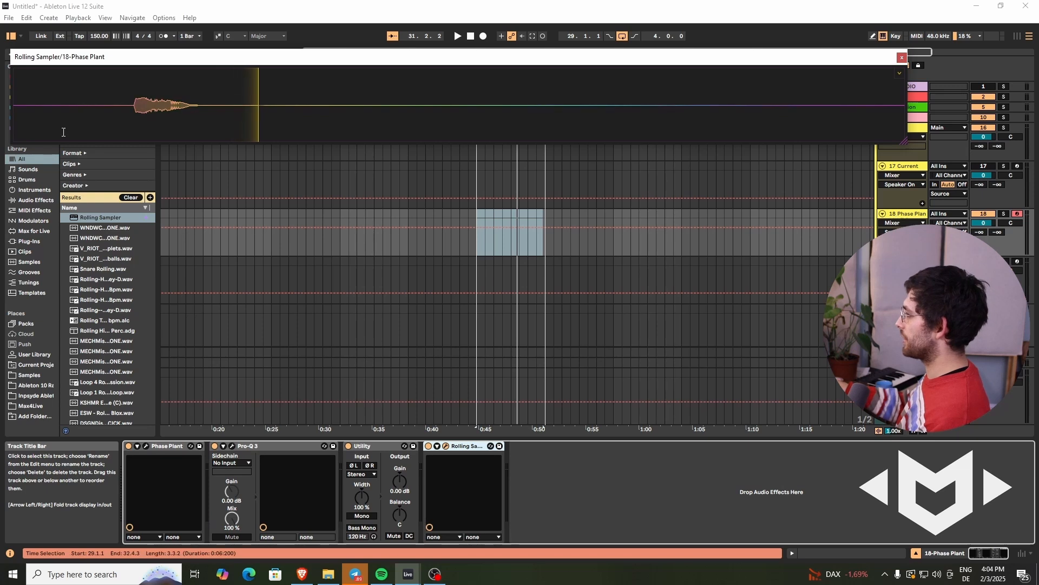
drag(781, 56, 750, 24)
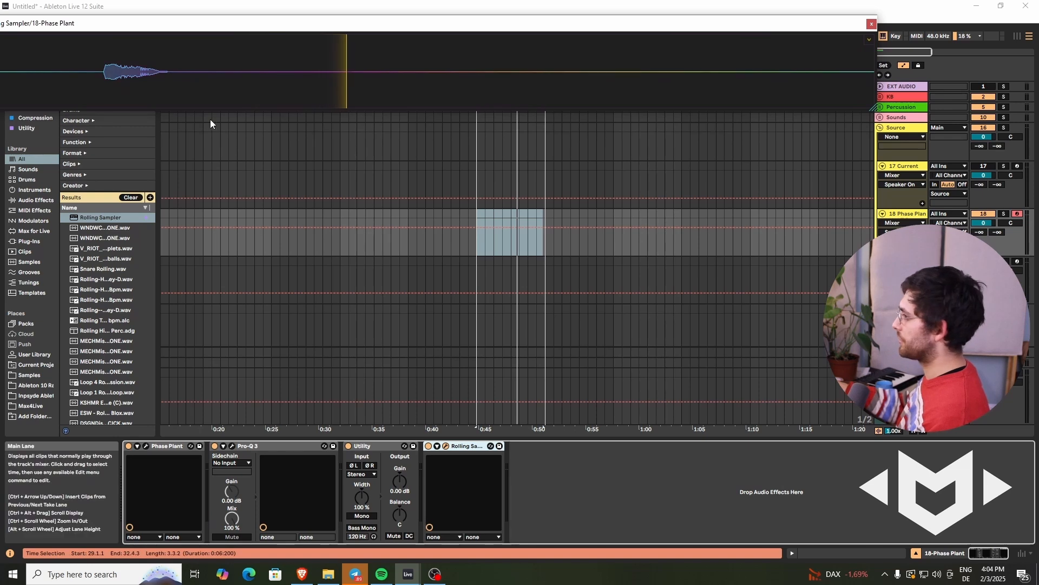
Insert a new MIDI track below the 18 Phase Plant track and load a fresh Phase Plant instance onto it.
click(903, 217)
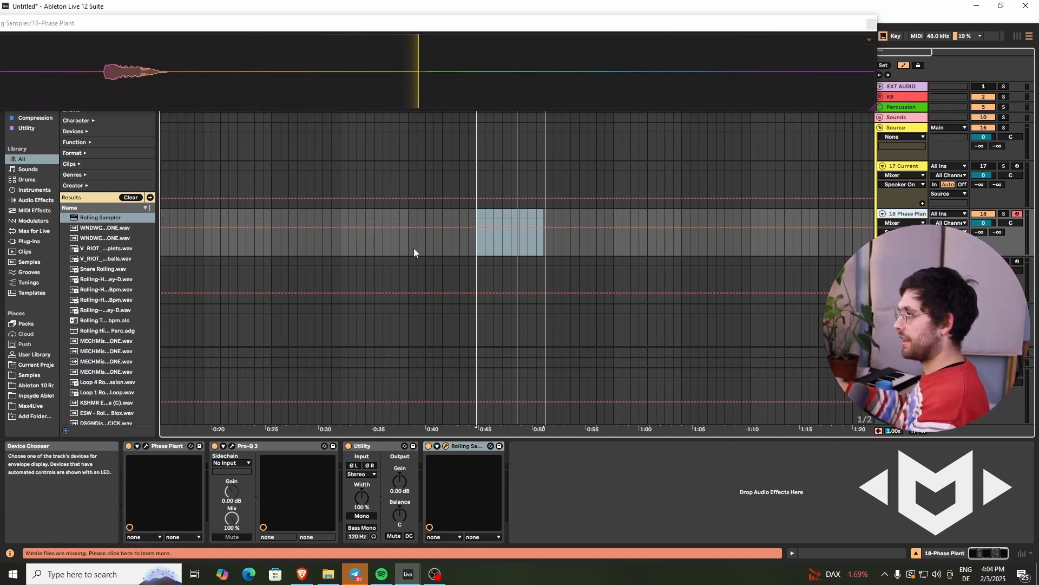
key(ctrl+shift+t)
drag(422, 25, 620, 25)
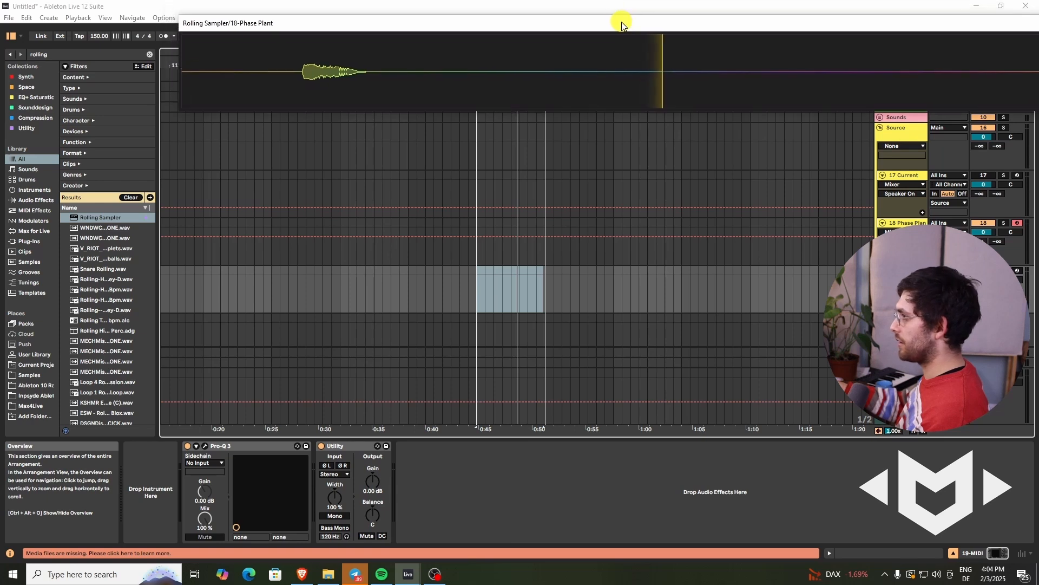
key(ctrl+f)
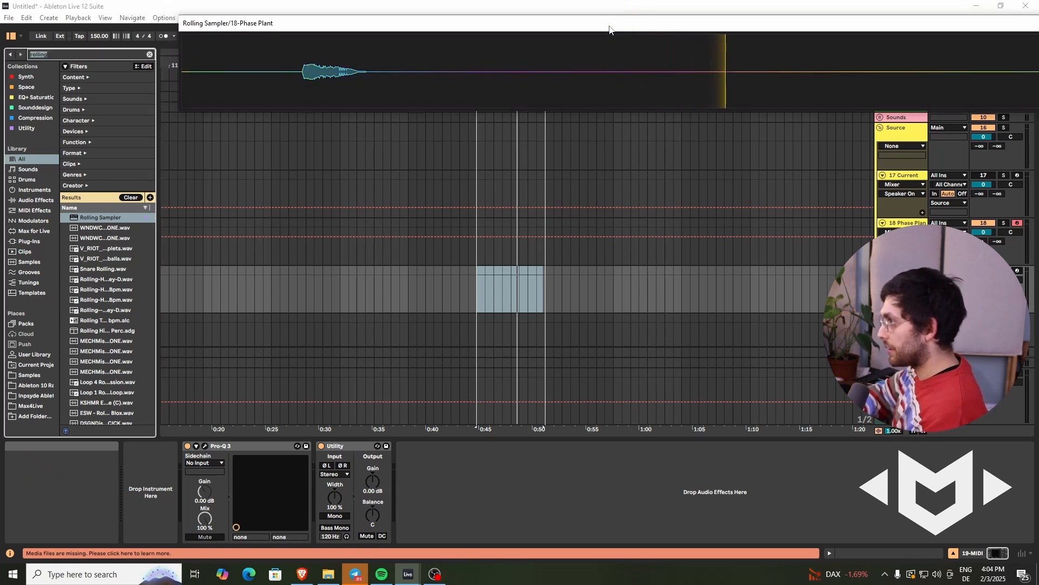
text(phase pl)
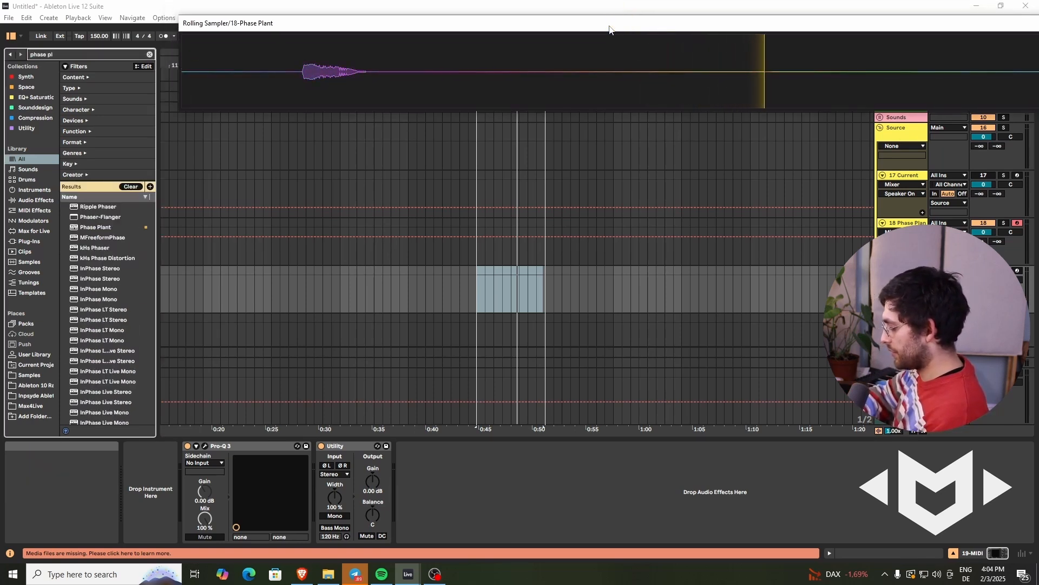
text(an)
key(Down)
key(Return)
Select the captured sound in Rolling Sampler and load it into the new Phase Plant as a sample in a Granular Generator.
drag(444, 27, 424, 213)
drag(302, 67, 373, 69)
drag(308, 72, 293, 311)
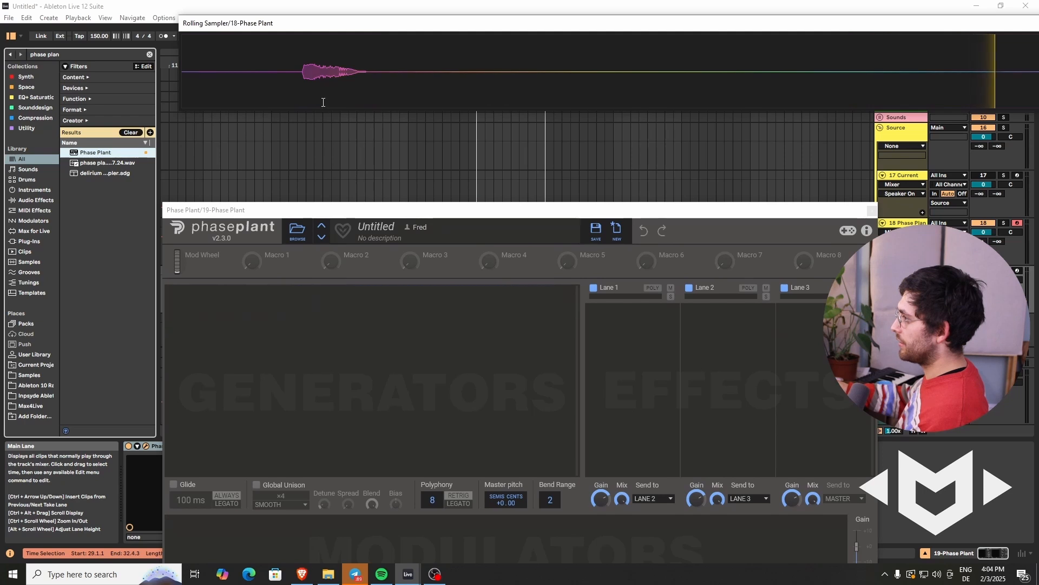
drag(302, 69, 312, 322)
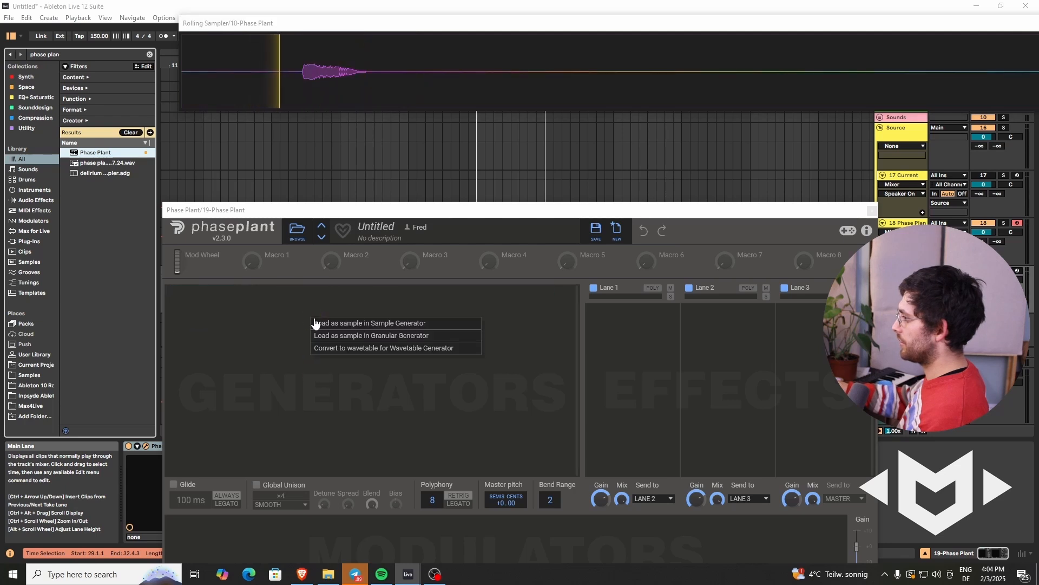
click(375, 336)
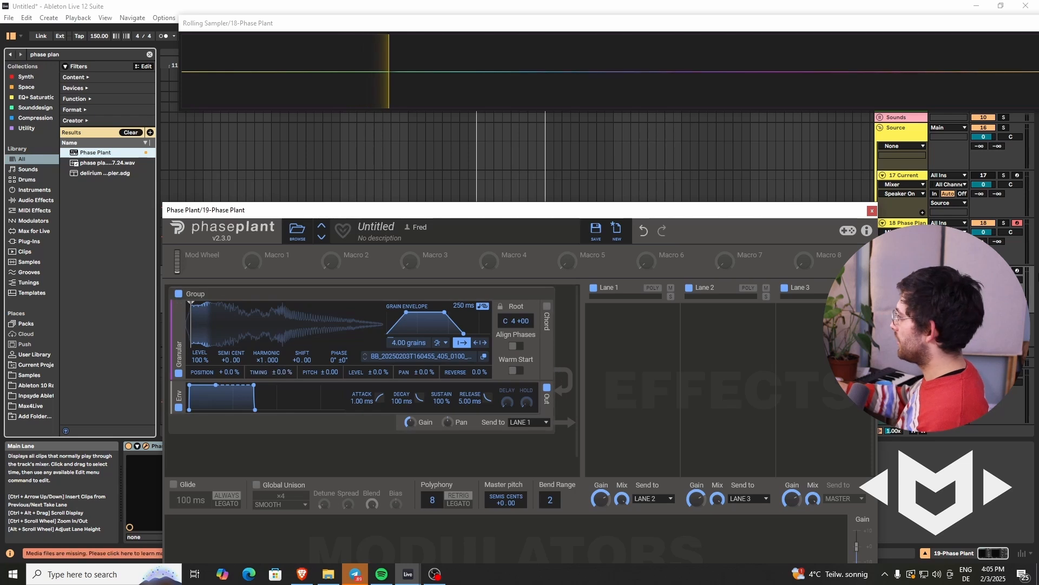
Arm the new Phase Plant track for recording and move the granular playback position further into the sample.
click(1018, 270)
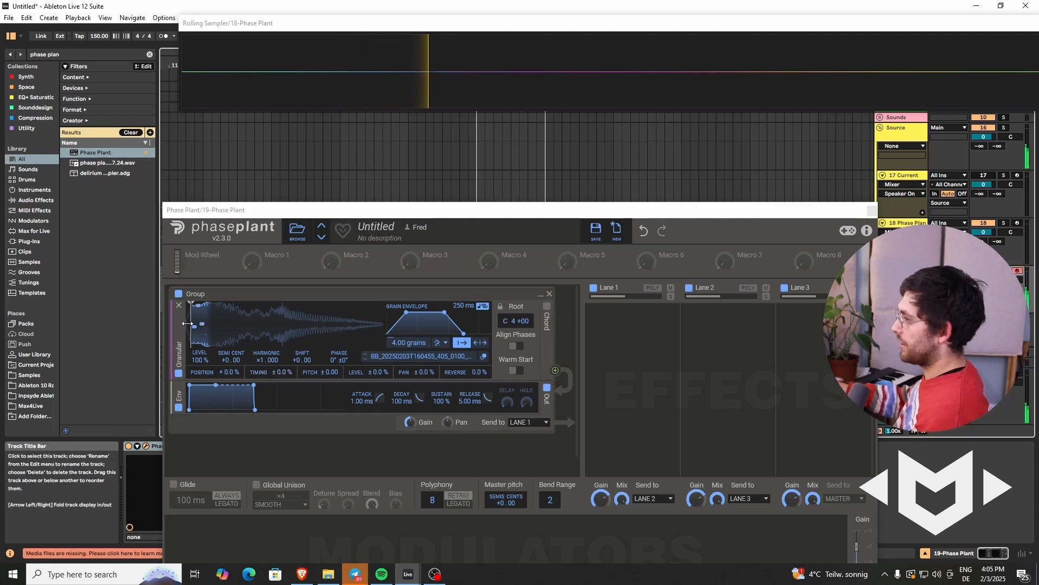
mouse_move(188, 324)
mouse_down()
mouse_move(324, 339)
mouse_move(214, 339)
mouse_up()
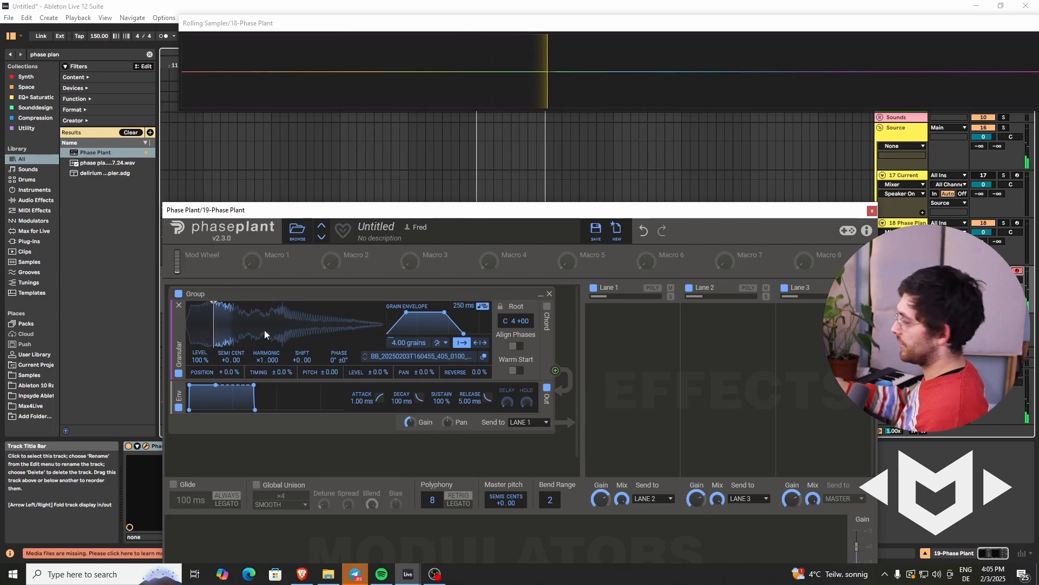
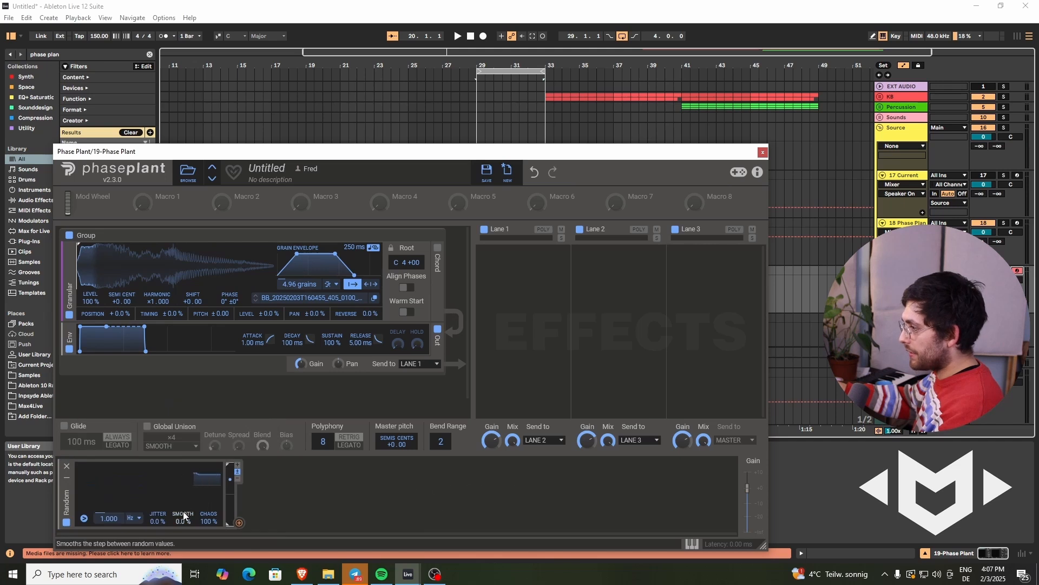
Set the Random modulator's smooth to 100%, assign it to the granular sample position and switch its output to unipolar.
drag(187, 521, 262, 471)
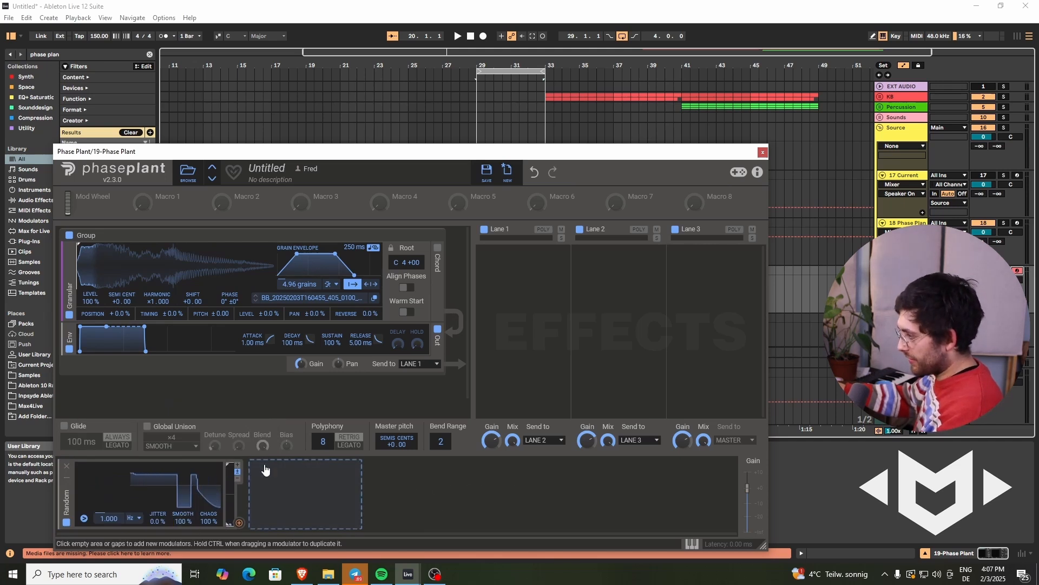
click(239, 521)
drag(239, 518, 75, 265)
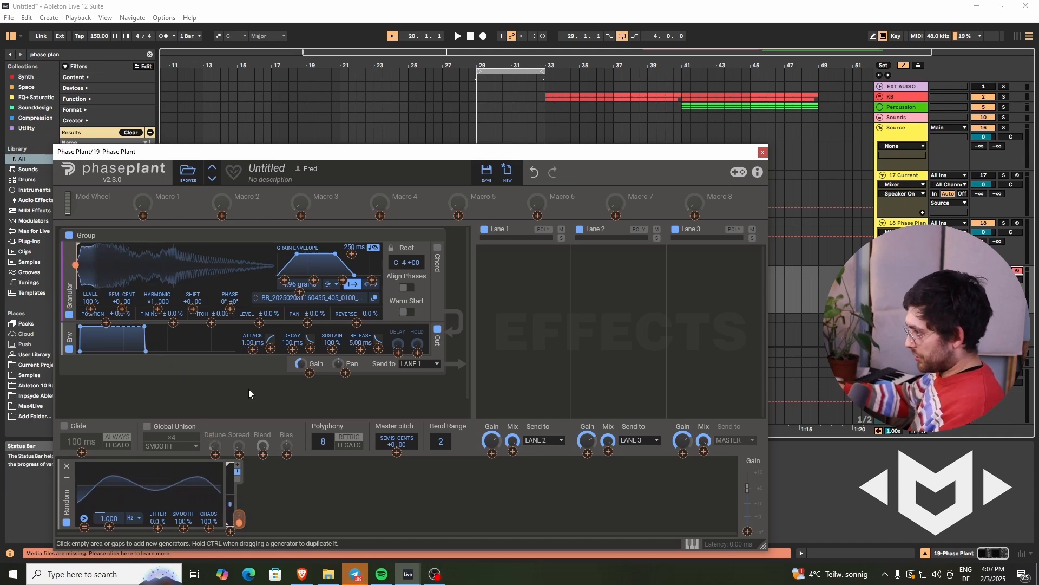
click(237, 464)
click(237, 464)
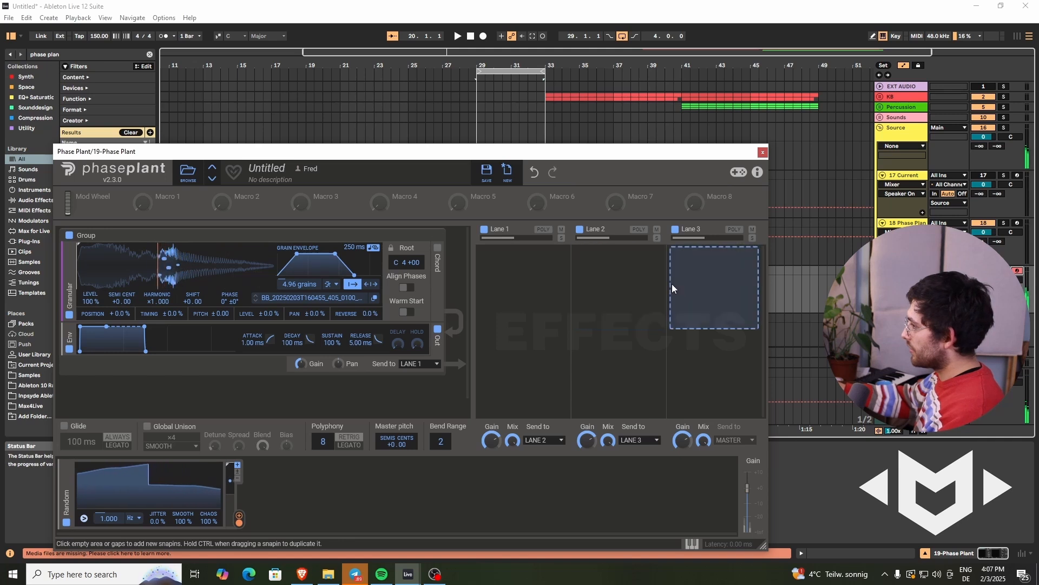
Add a Multipass effect to Lane 3 and load the favorite preset N.O.T.T. into it.
click(700, 291)
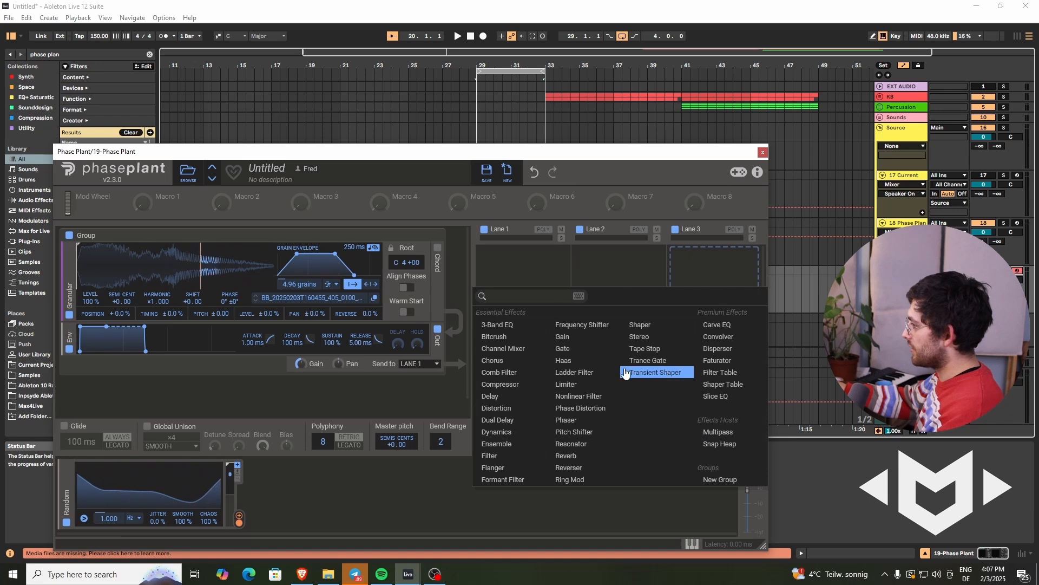
click(728, 432)
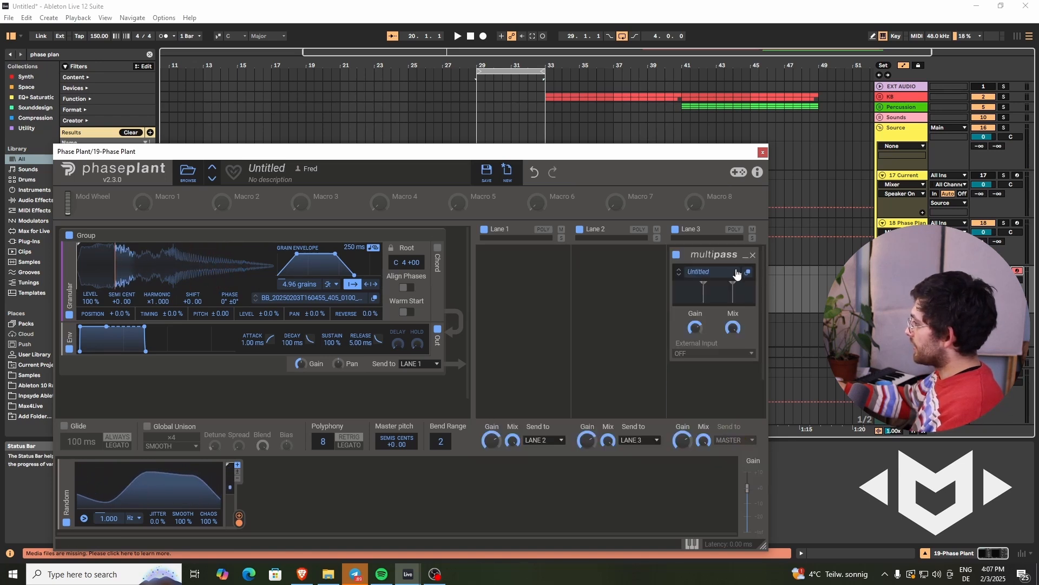
click(726, 278)
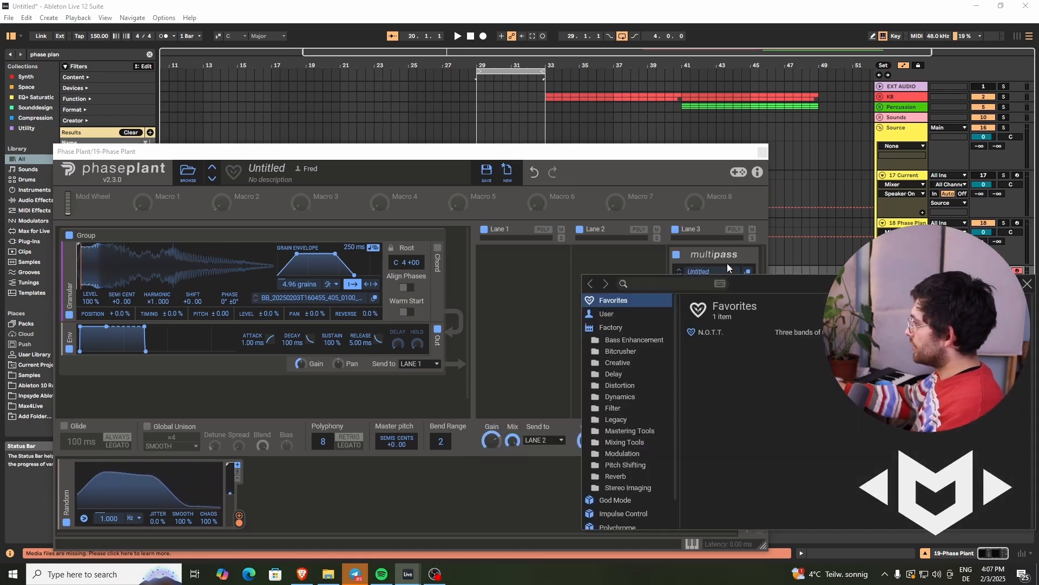
click(704, 332)
click(1027, 284)
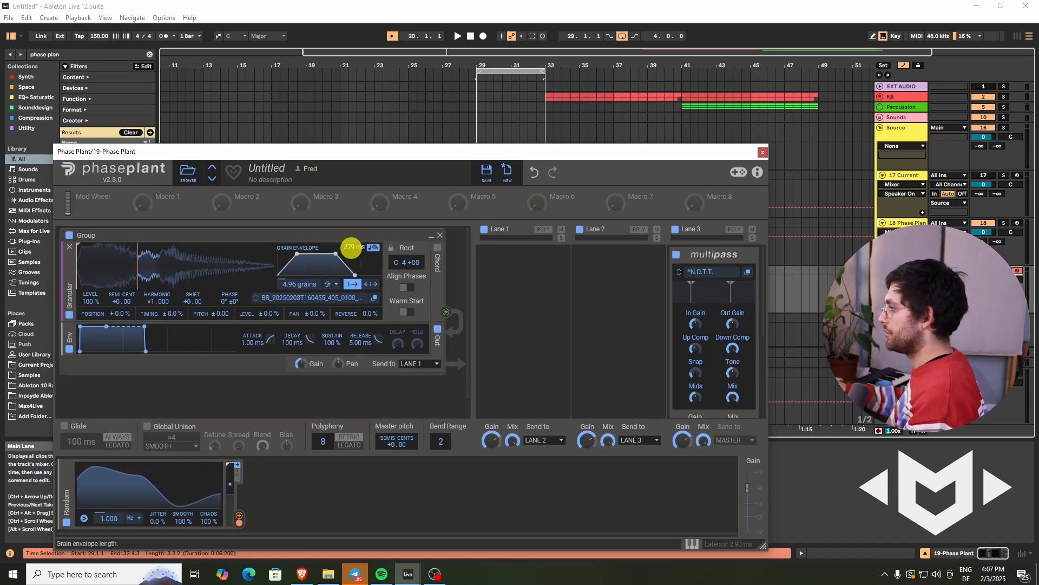
Try grain envelope lengths from 279 ms down to 80.2 ms and bring up Pro-Q 3 from the device chain.
mouse_move(351, 248)
mouse_down()
mouse_move(349, 262)
mouse_move(352, 248)
mouse_up()
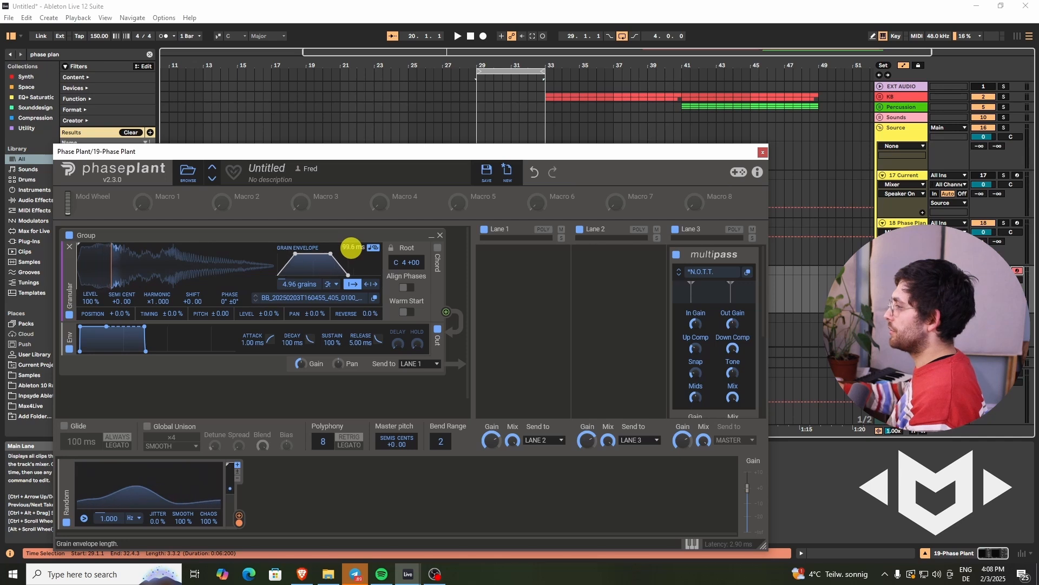
drag(352, 248, 351, 245)
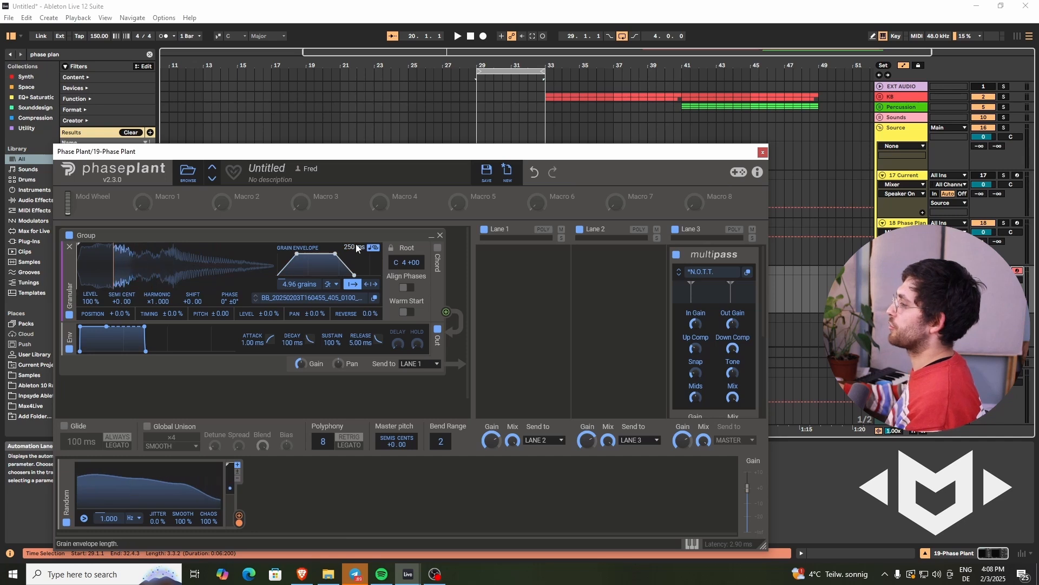
drag(355, 245, 355, 245)
drag(489, 145, 596, 41)
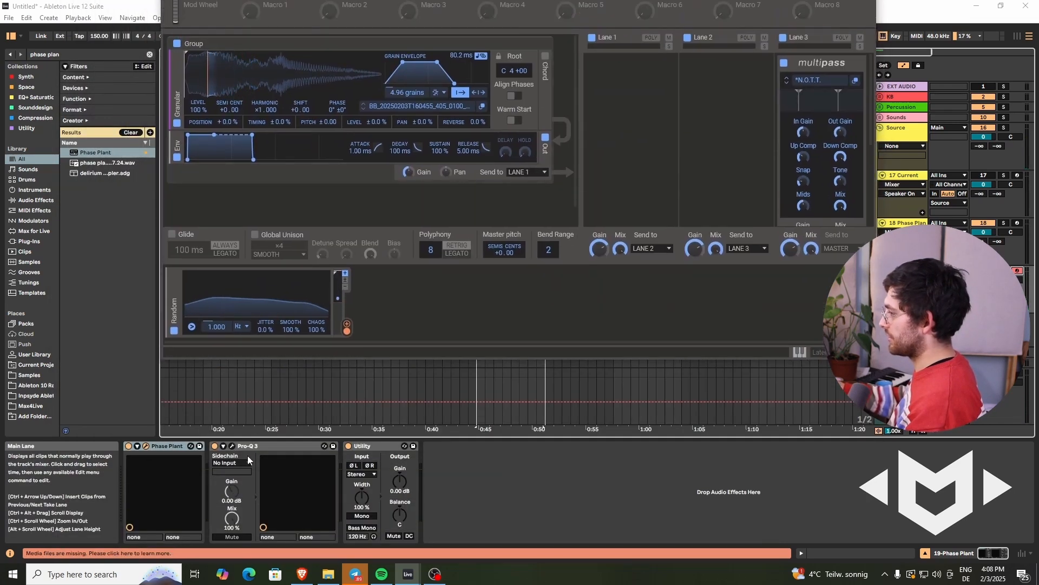
click(232, 446)
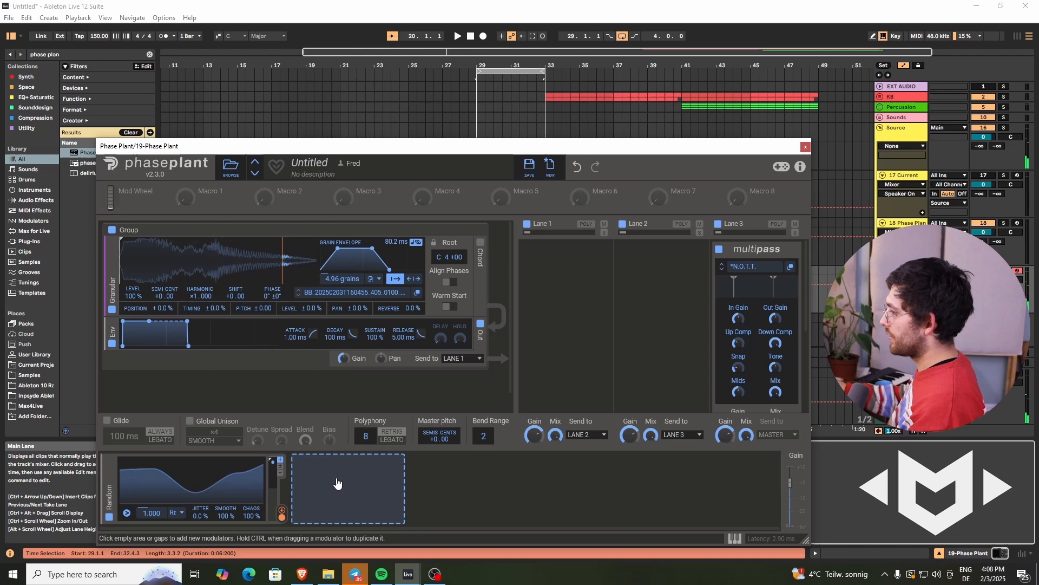
Add a second Random modulator with 100% smooth, set the grain envelope length to 250 ms and modulate that length with it.
click(337, 482)
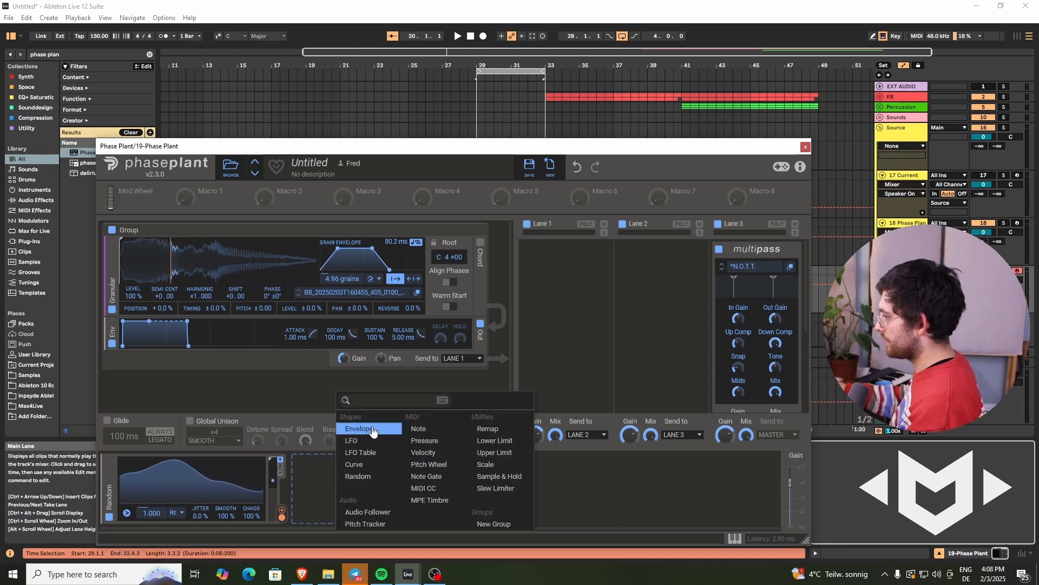
click(380, 483)
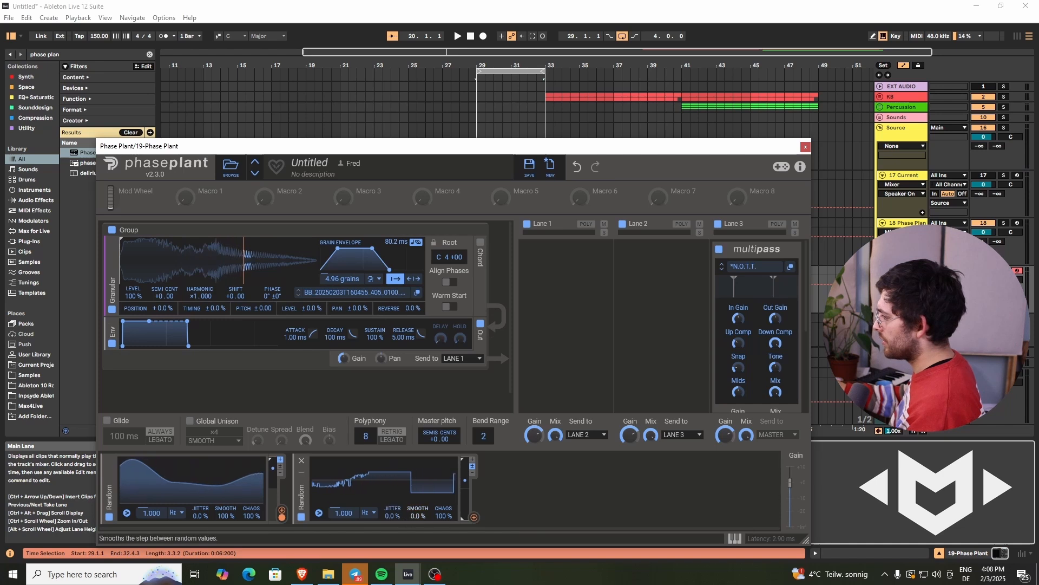
drag(390, 241, 392, 241)
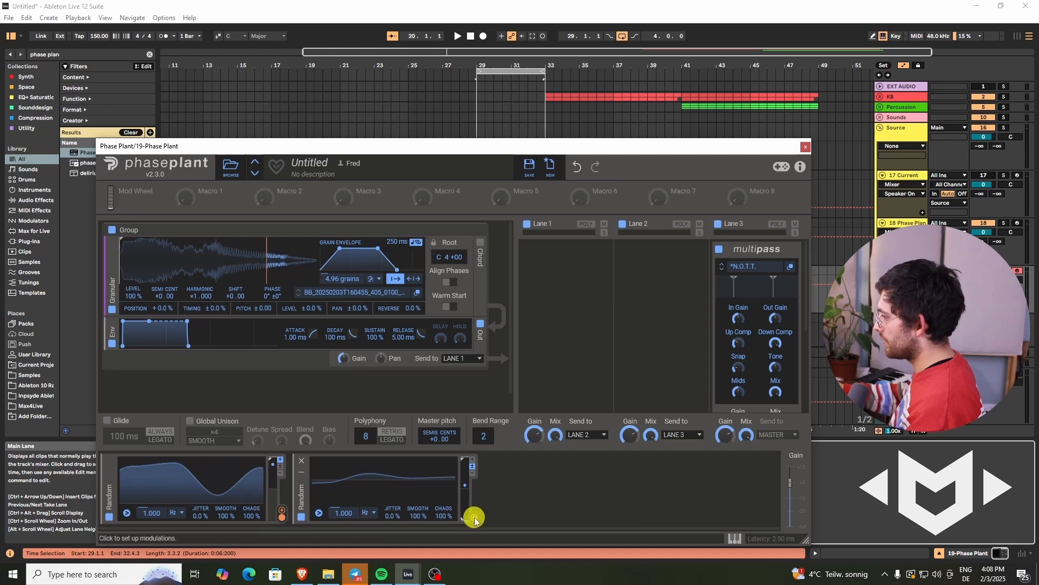
drag(473, 517, 397, 248)
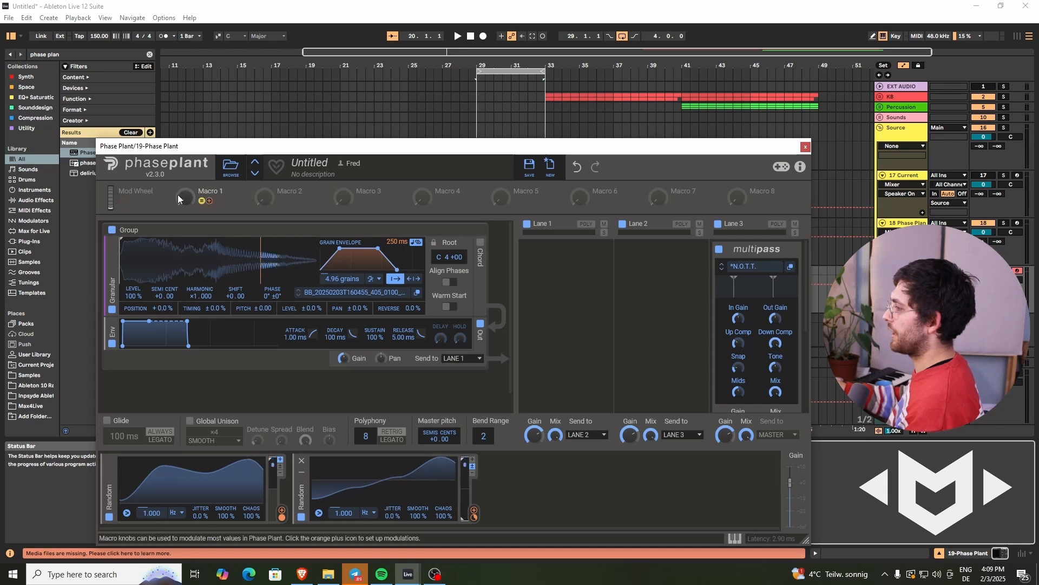
Sweep Macro 1 up to 97% and back down, and assign it to the grain envelope length with a negative amount.
drag(186, 199, 185, 155)
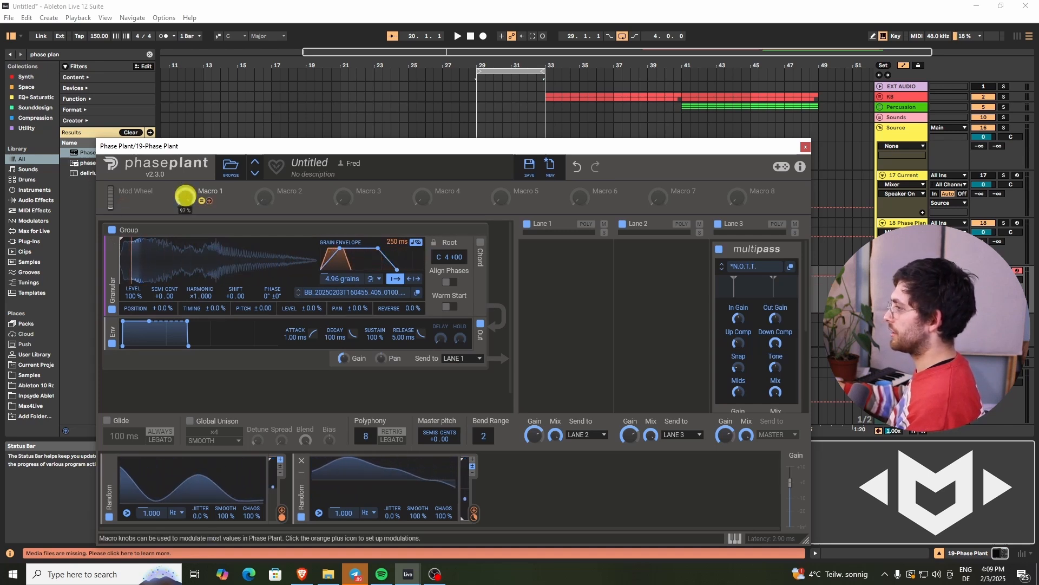
drag(186, 194, 186, 219)
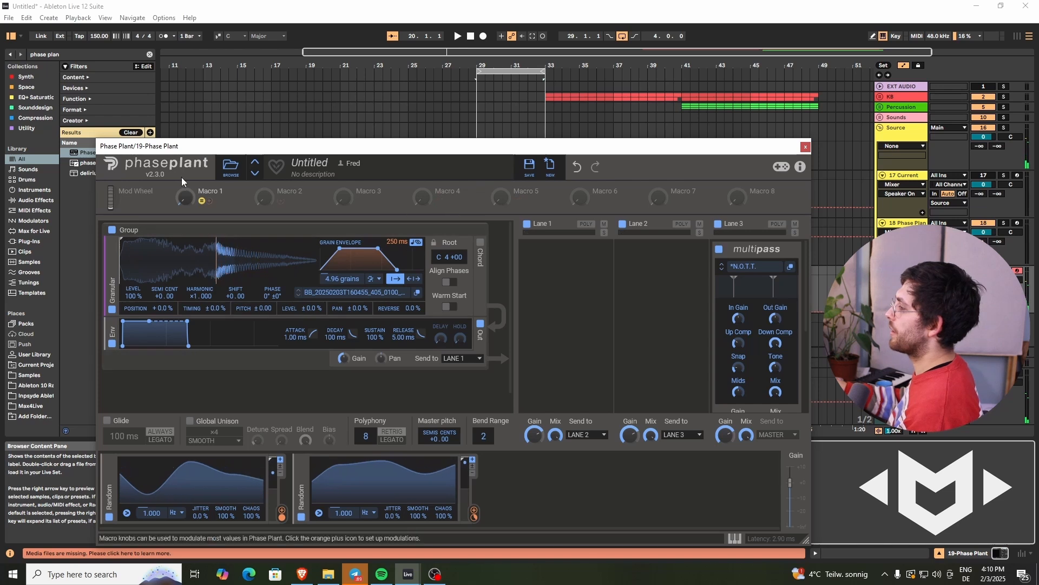
click(210, 201)
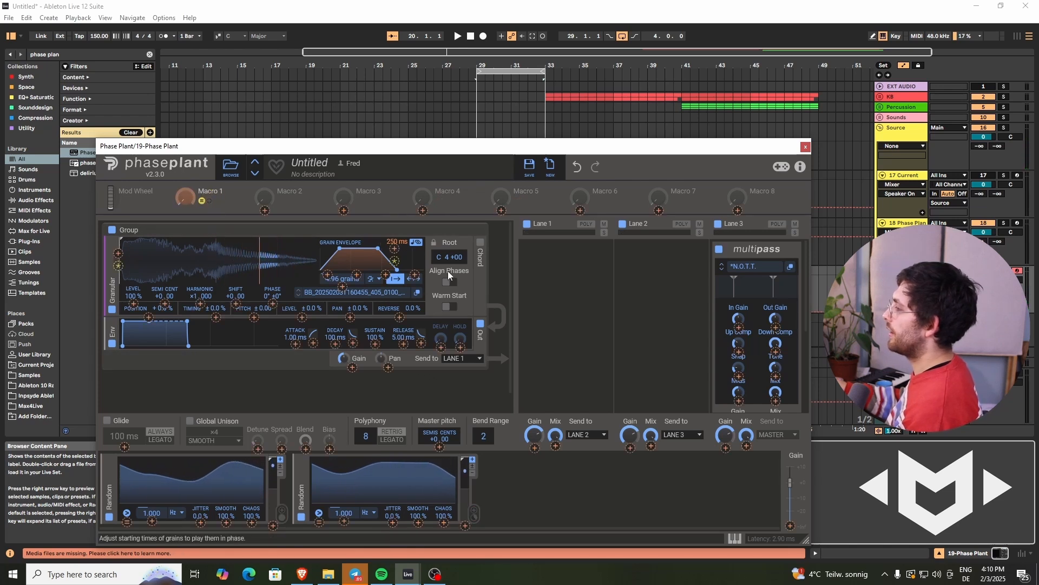
click(394, 248)
drag(395, 248, 393, 250)
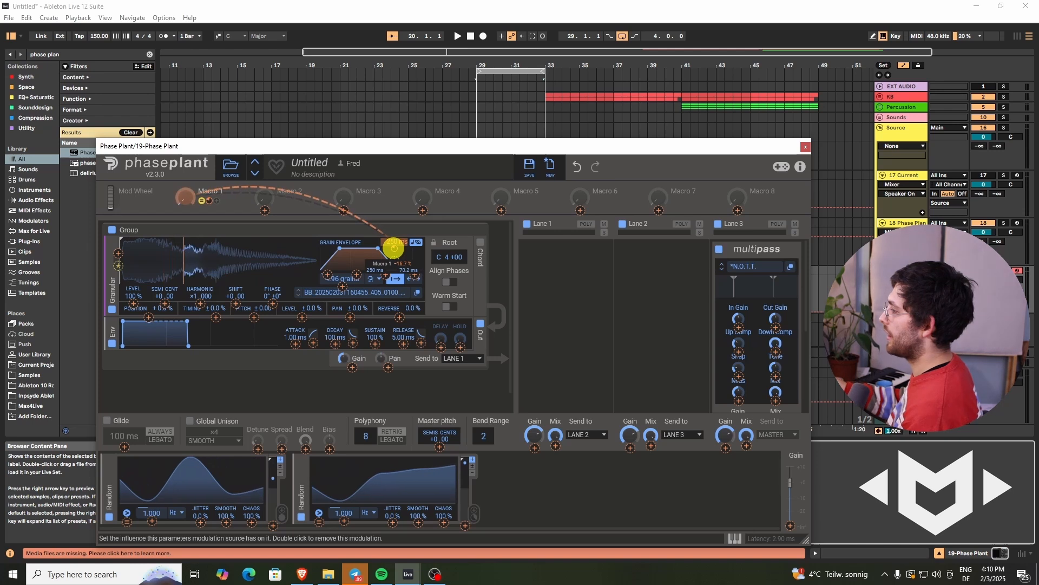
drag(394, 249, 394, 250)
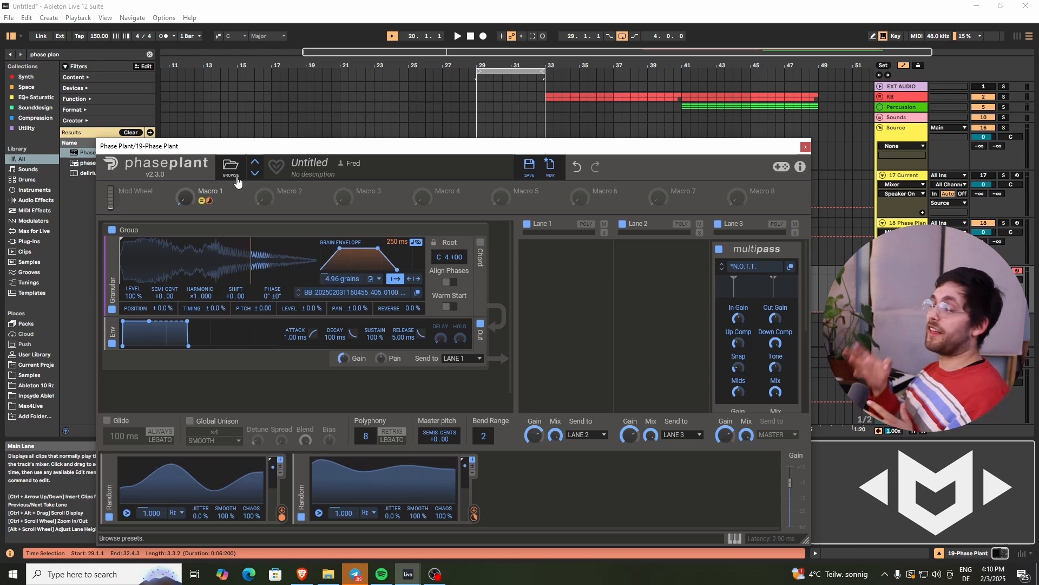
Lower the second Random modulator's rate to 0.531 Hz and adjust the granular generator's harmonic tuning.
drag(343, 512, 342, 512)
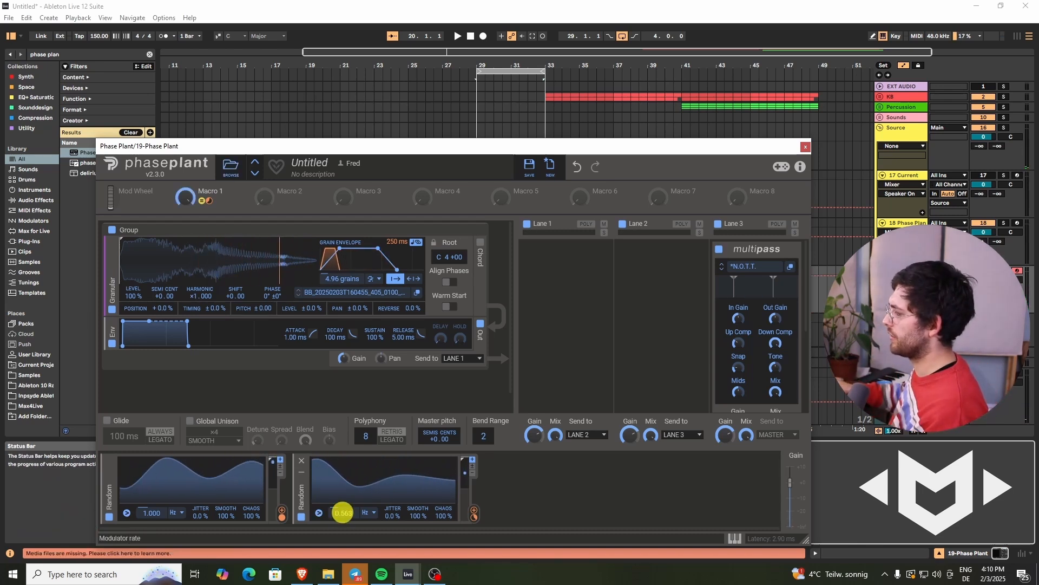
drag(202, 297, 201, 296)
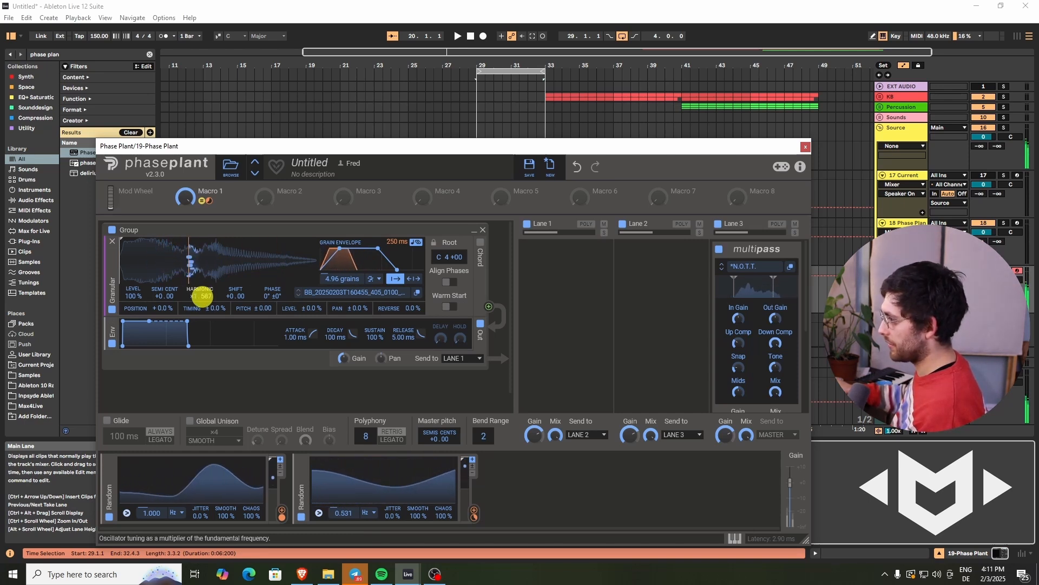
drag(202, 295, 198, 296)
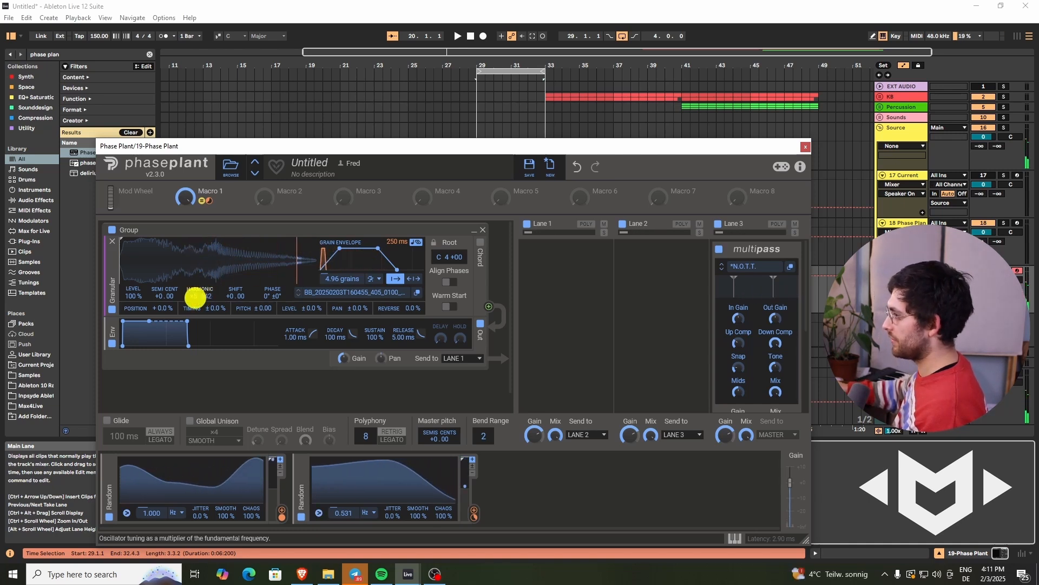
Add an LFO modulator running at 0.121 Hz and use it to modulate the granular generator's harmonic upward.
click(578, 472)
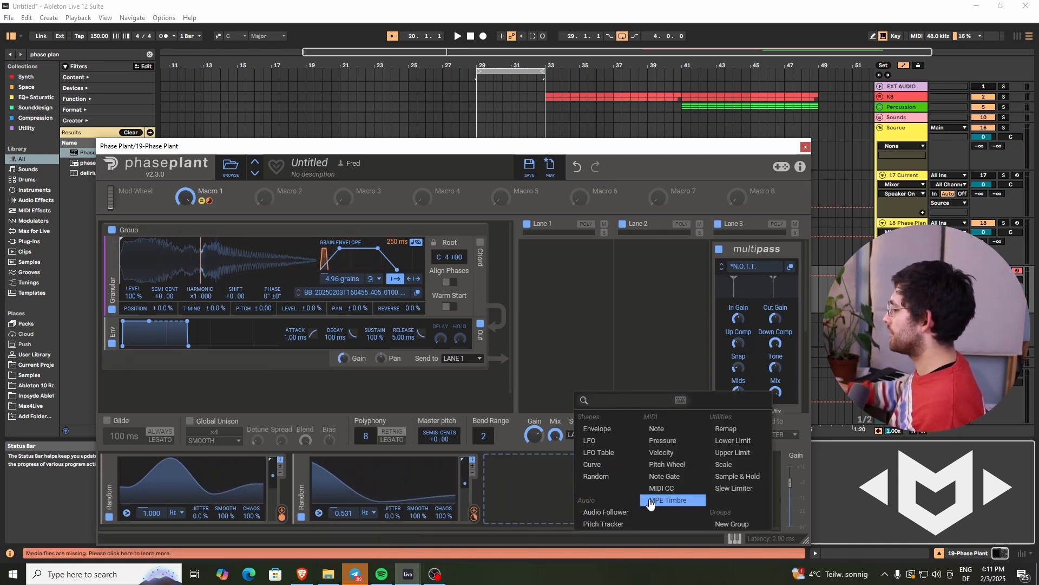
click(589, 440)
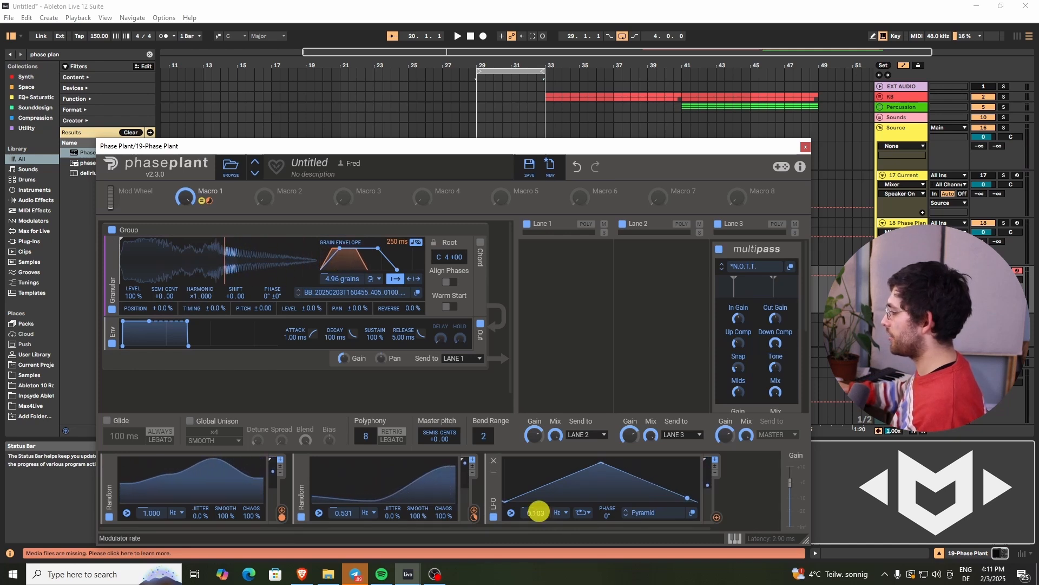
drag(539, 511, 539, 510)
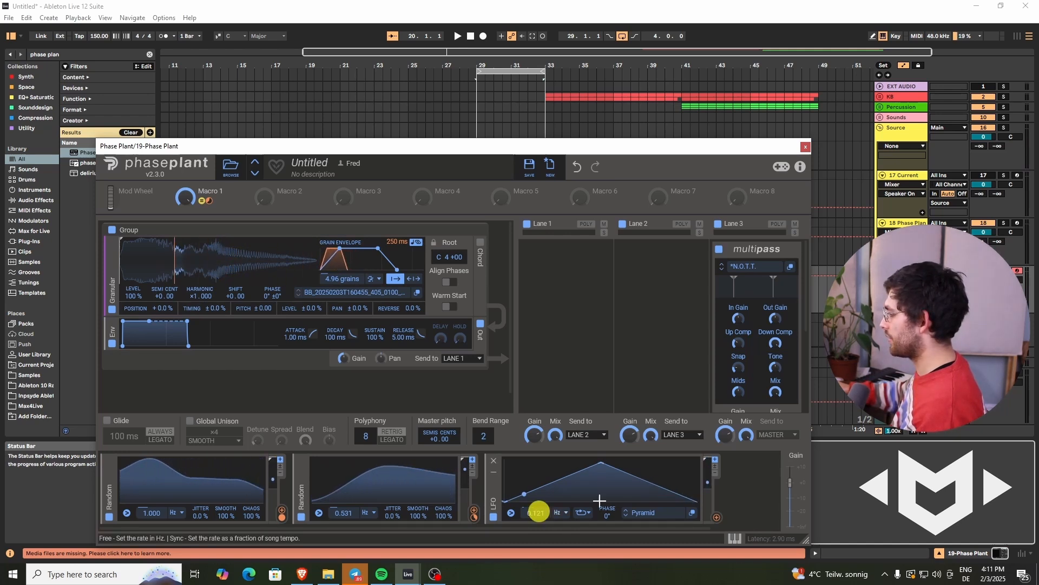
click(716, 517)
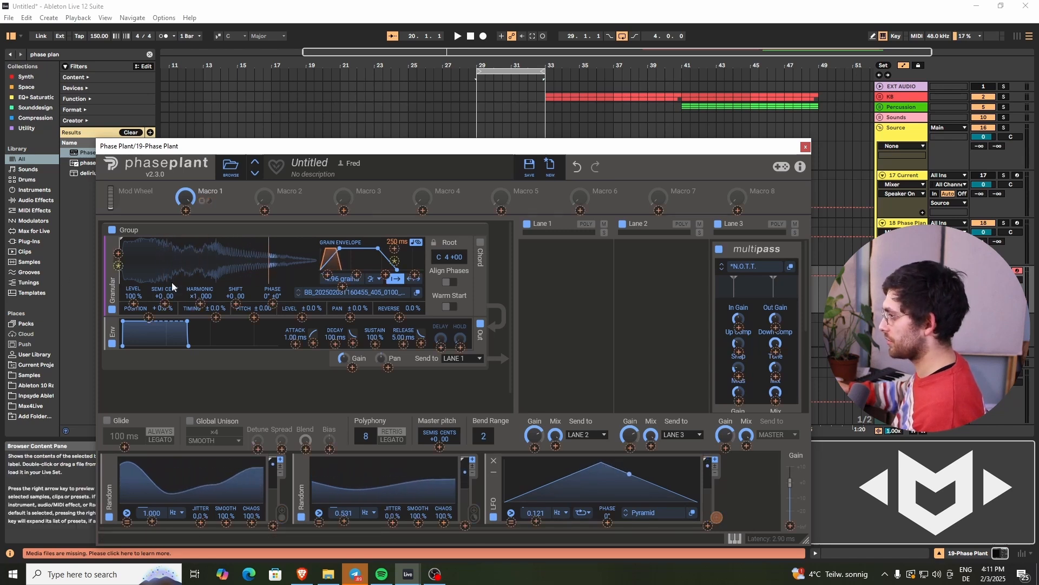
click(200, 304)
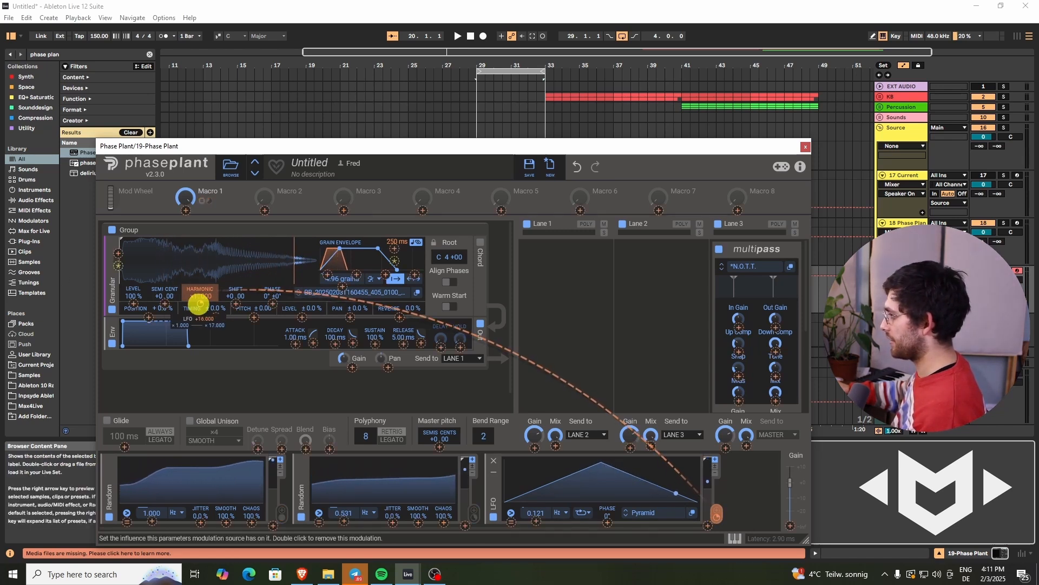
drag(199, 304, 199, 303)
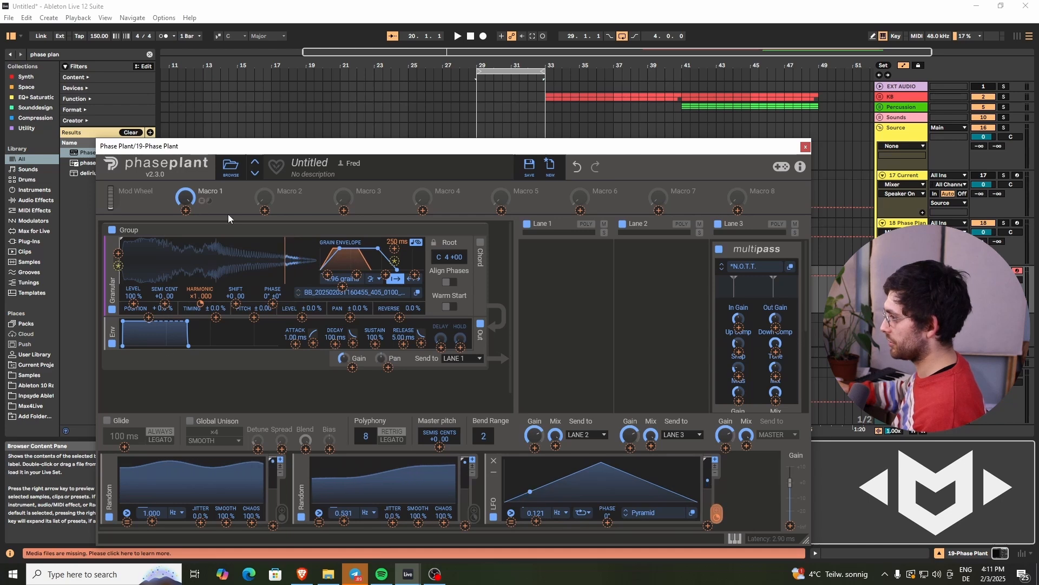
Assign Macro 1 to control the depth of the LFO modulation on the granular generator's harmonic.
click(227, 196)
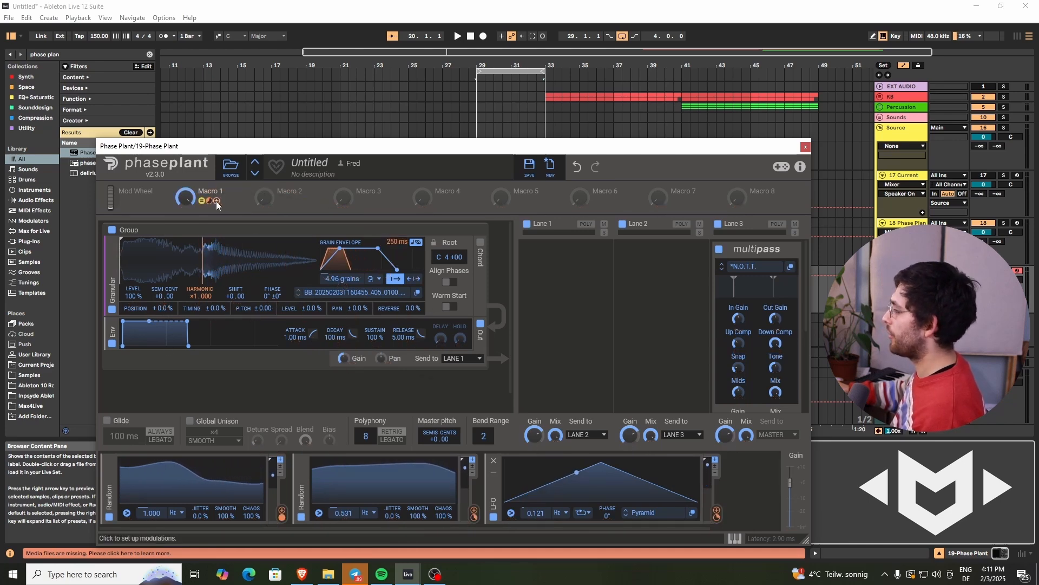
click(216, 200)
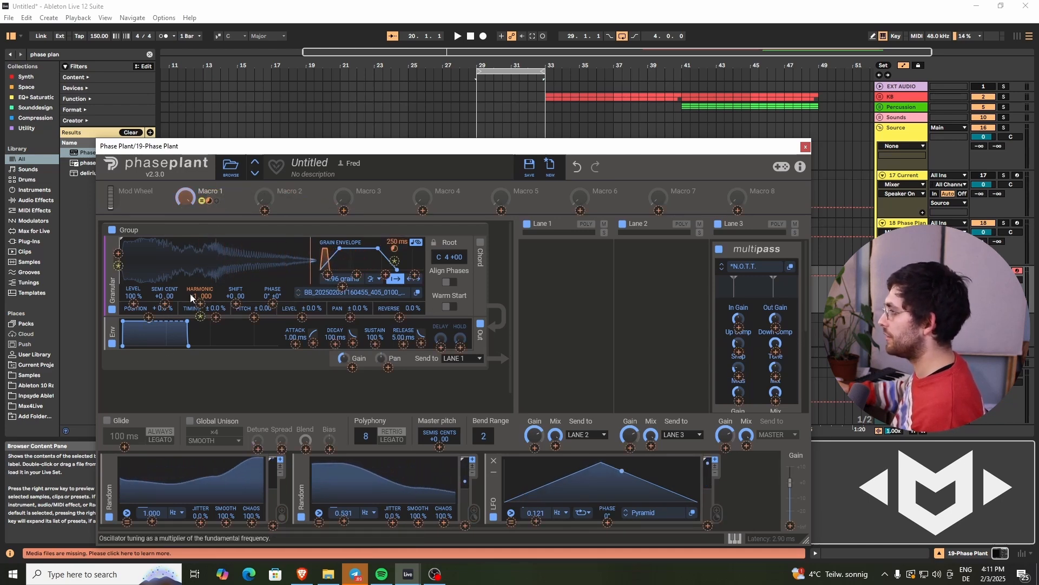
click(201, 317)
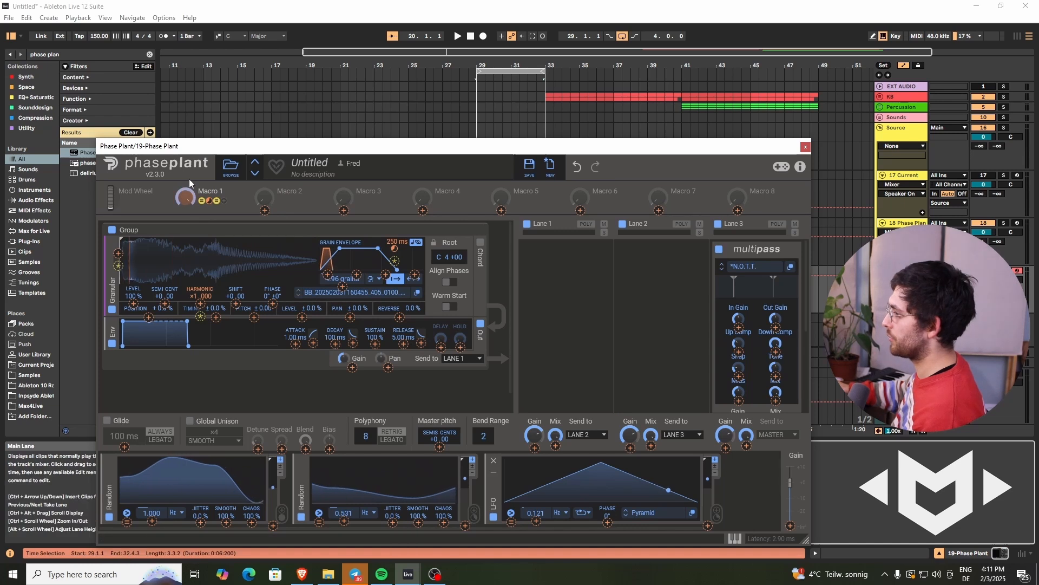
Sweep Macro 1 up to 100% and return it to its minimum while auditioning the patch.
click(188, 195)
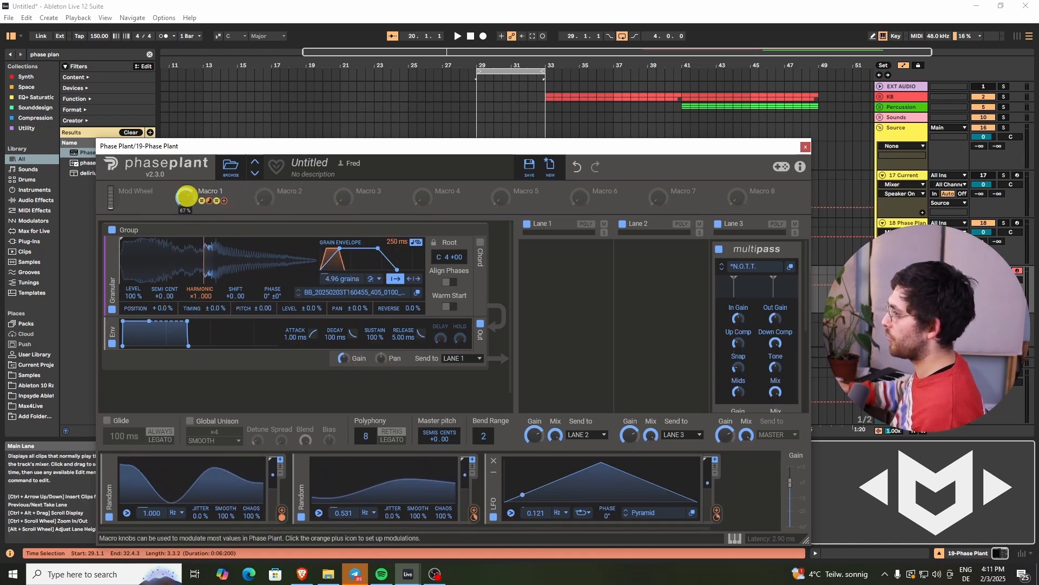
mouse_move(186, 196)
mouse_down()
mouse_move(190, 97)
mouse_move(248, 202)
mouse_up()
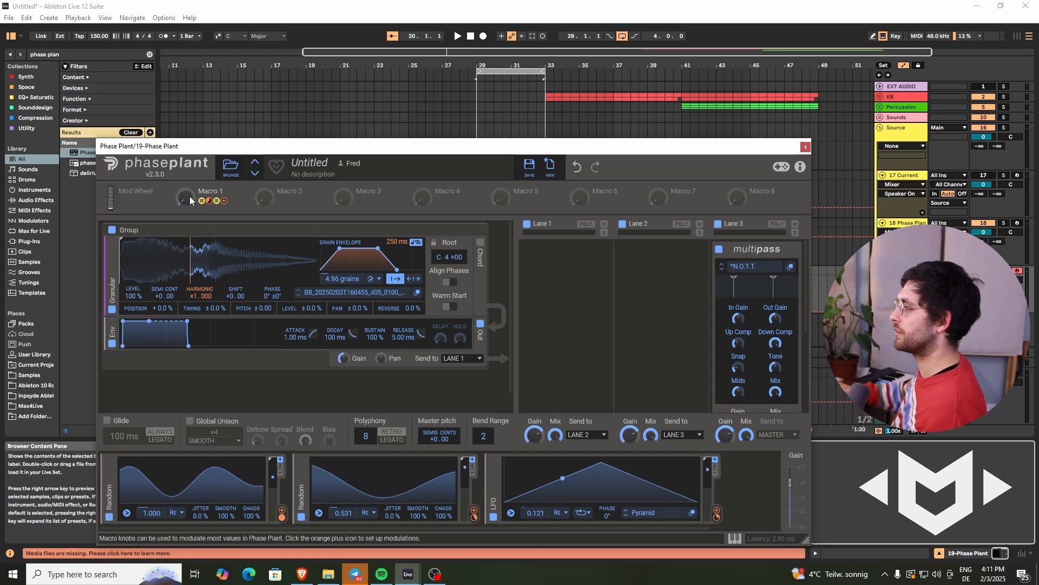
drag(189, 196, 187, 195)
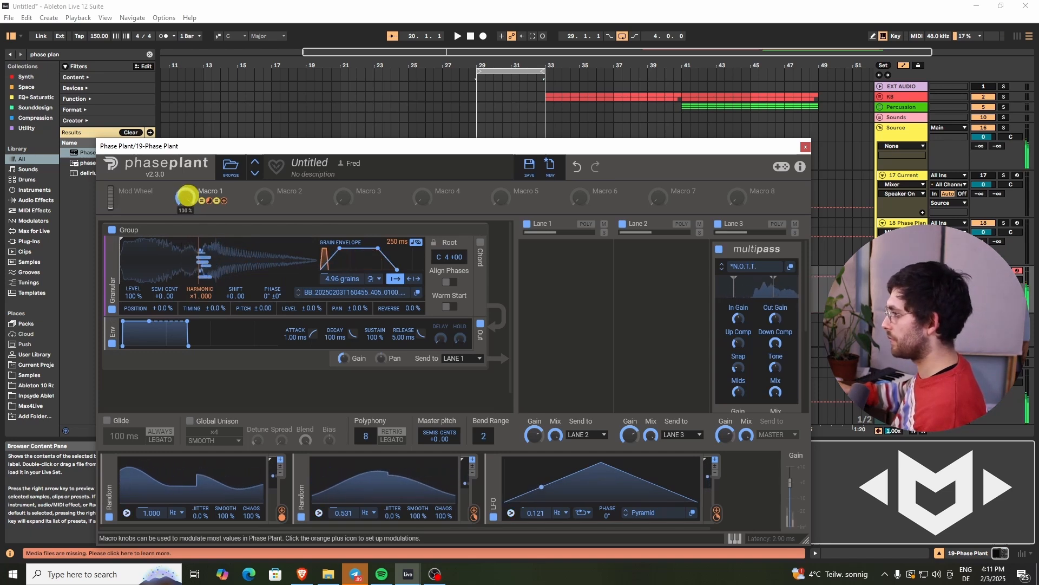
drag(188, 195, 188, 195)
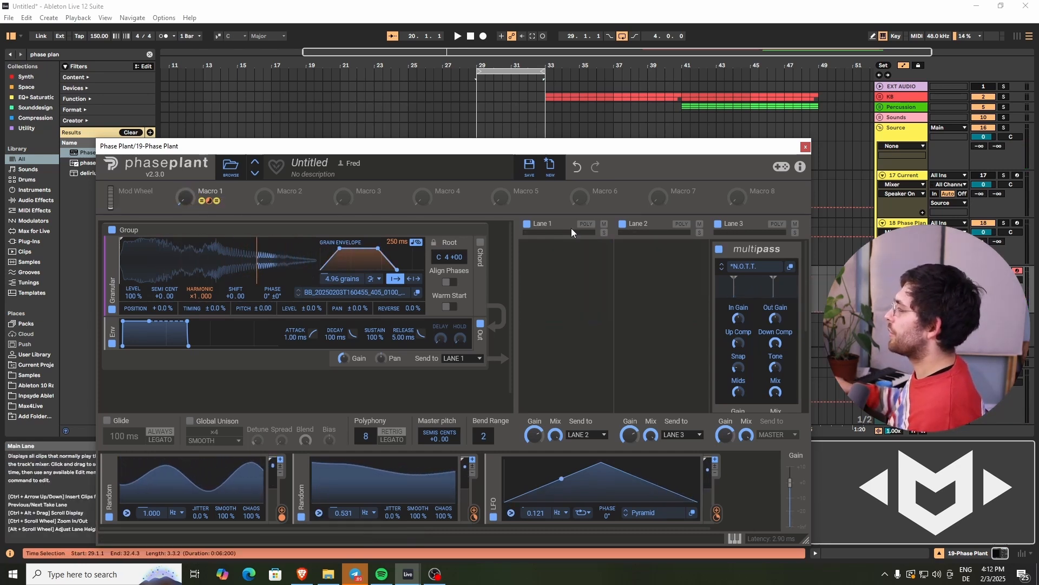
click(584, 271)
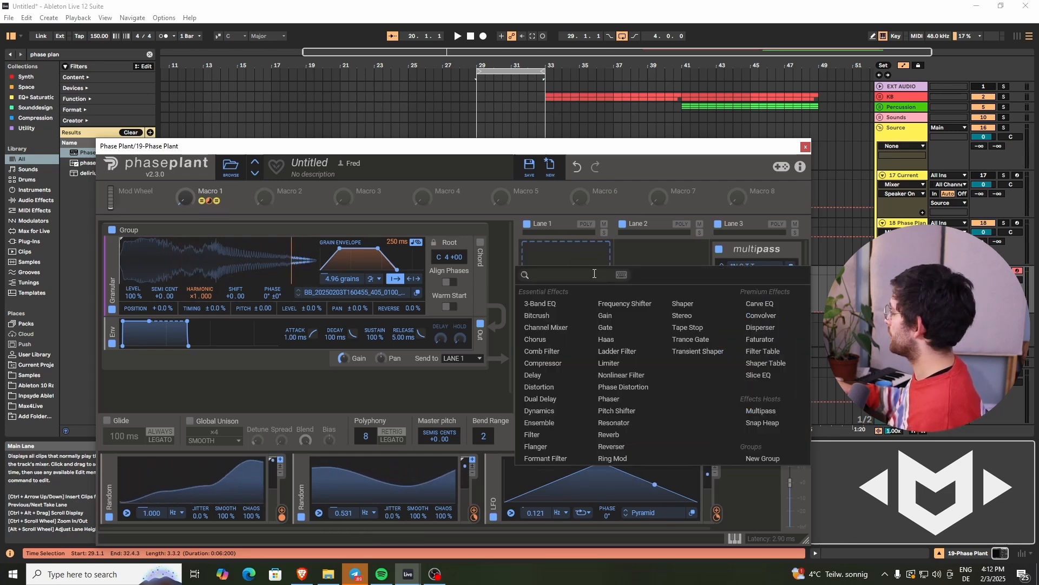
click(760, 412)
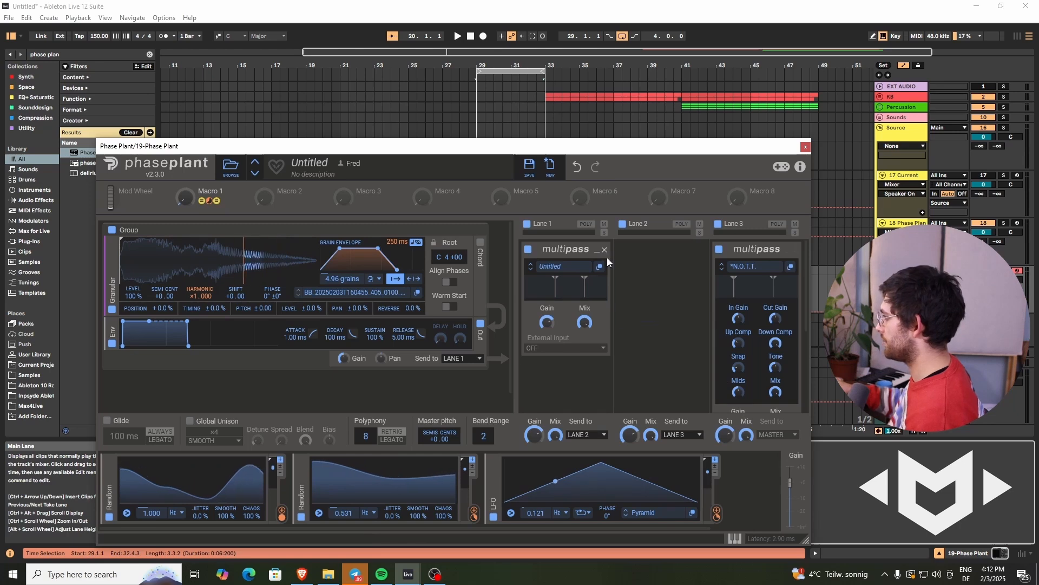
click(606, 254)
Insert a Snap Heap effect in Lane 1 and open its full editor window.
click(567, 258)
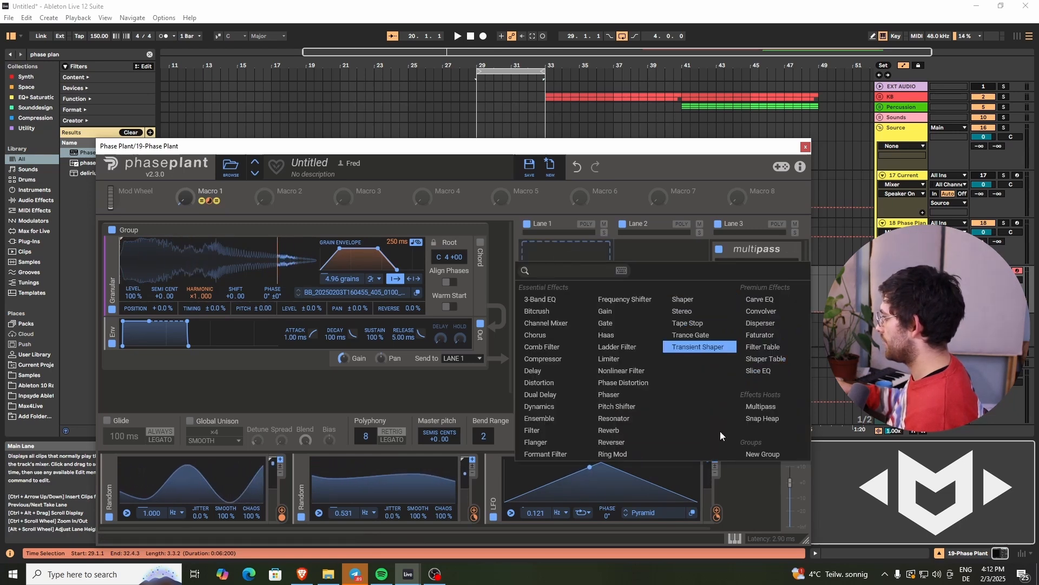
click(760, 418)
click(570, 269)
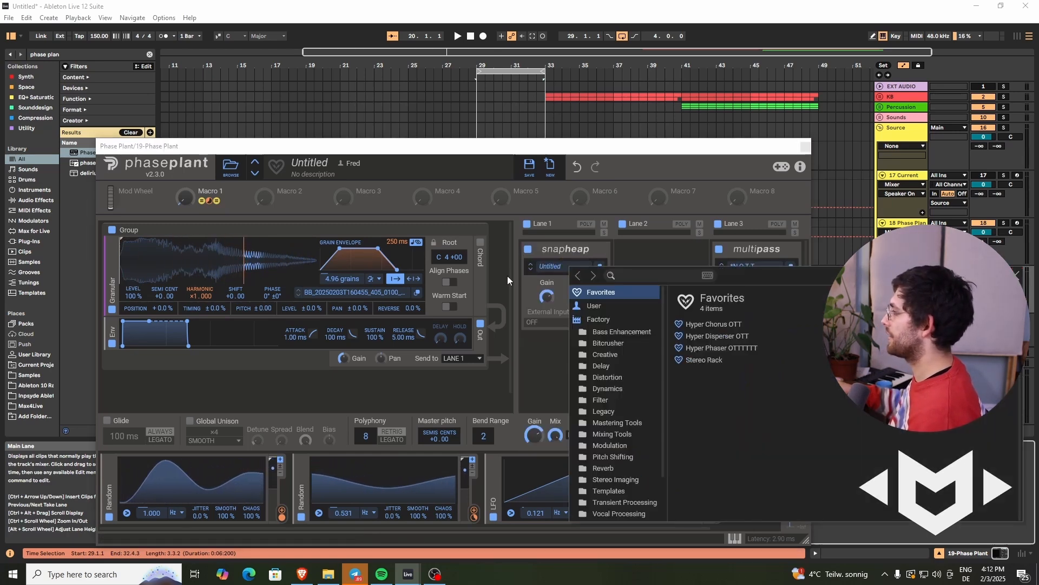
click(564, 266)
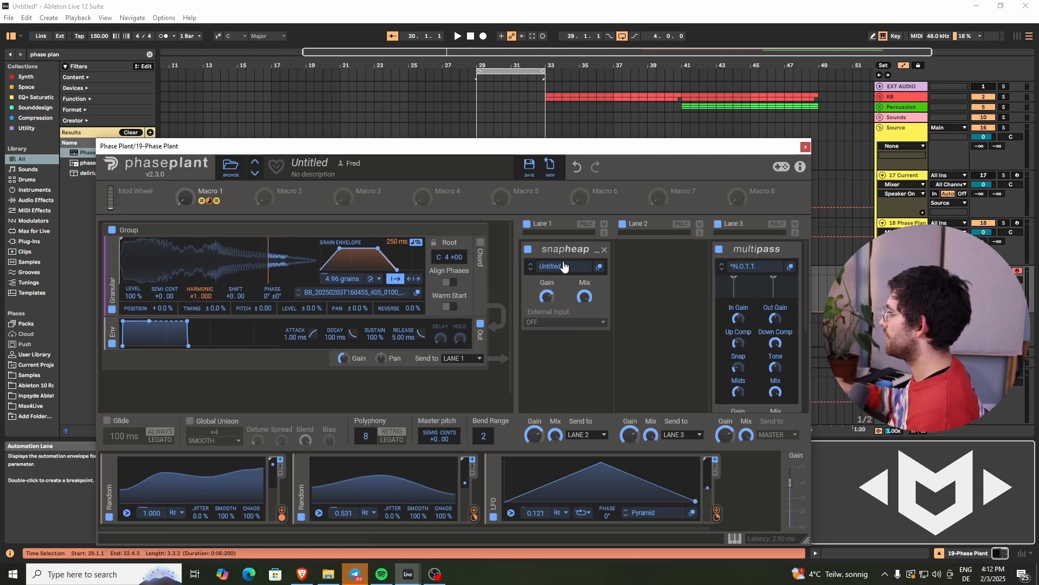
click(599, 268)
Add a Dual Delay to Serial Bus 1 and lower its delay time to 10.0 ms and its time multiplier to 0.20.
click(110, 271)
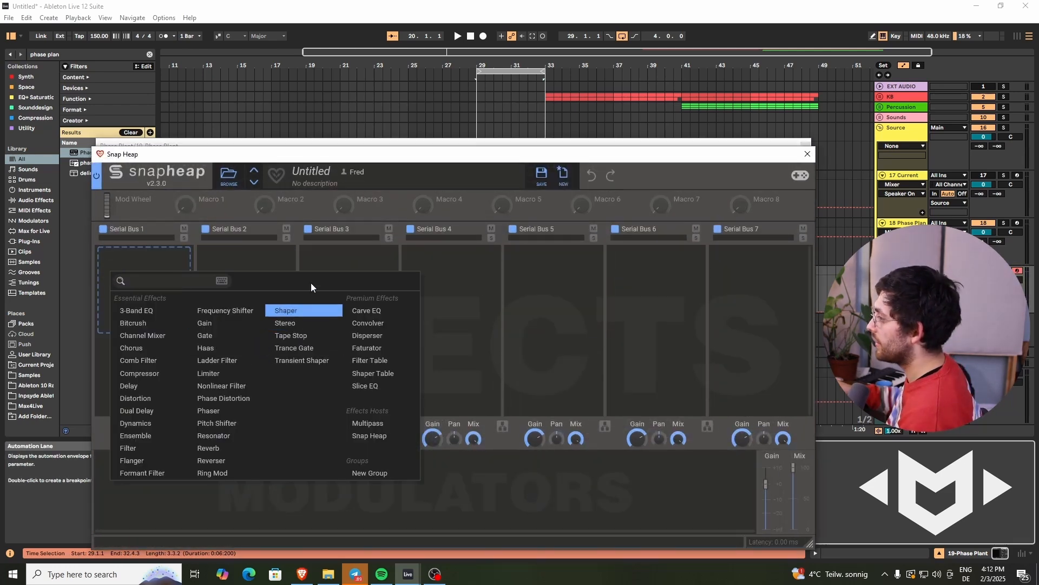
click(156, 413)
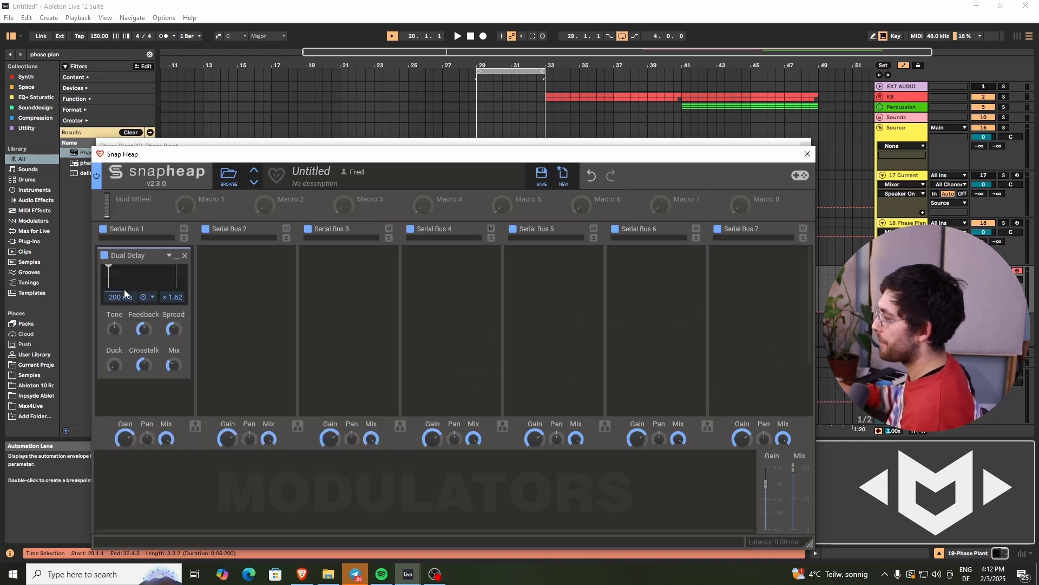
drag(116, 302, 116, 327)
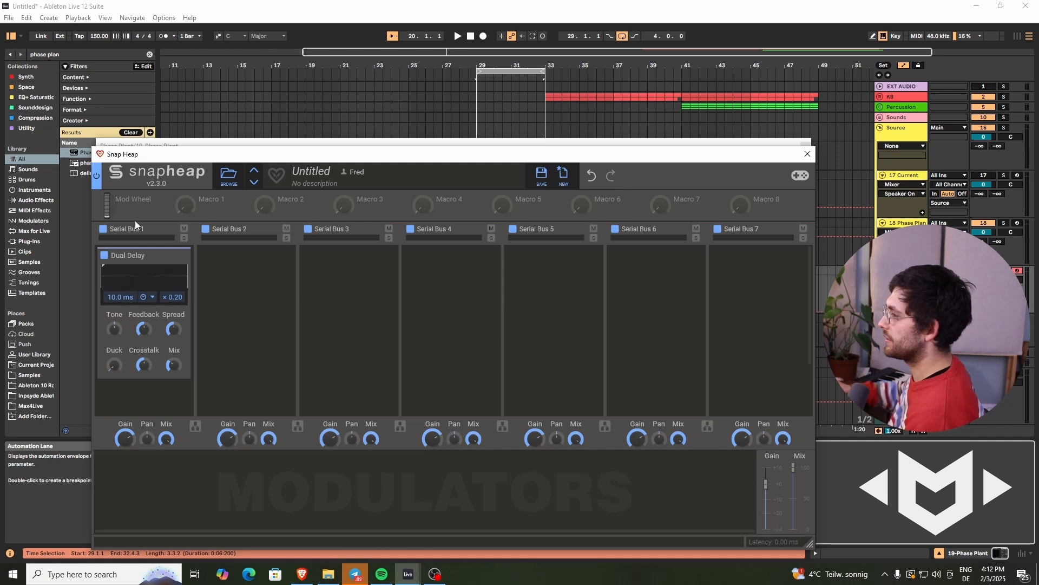
Assign Snap Heap's Macro 1 to the Dual Delay's delay time and rename the macro "Time".
drag(203, 208, 120, 308)
double_click(227, 198)
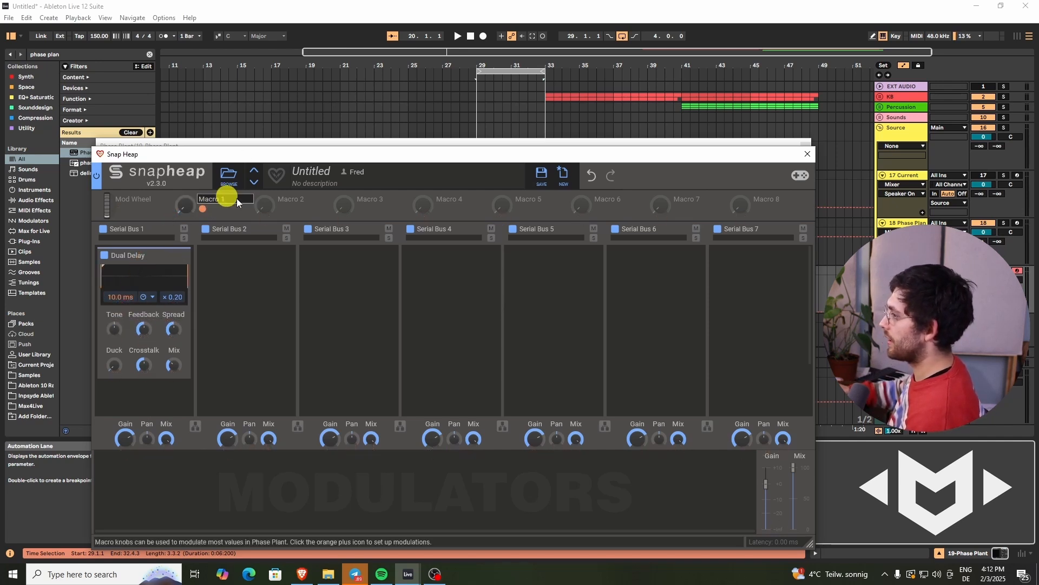
double_click(214, 197)
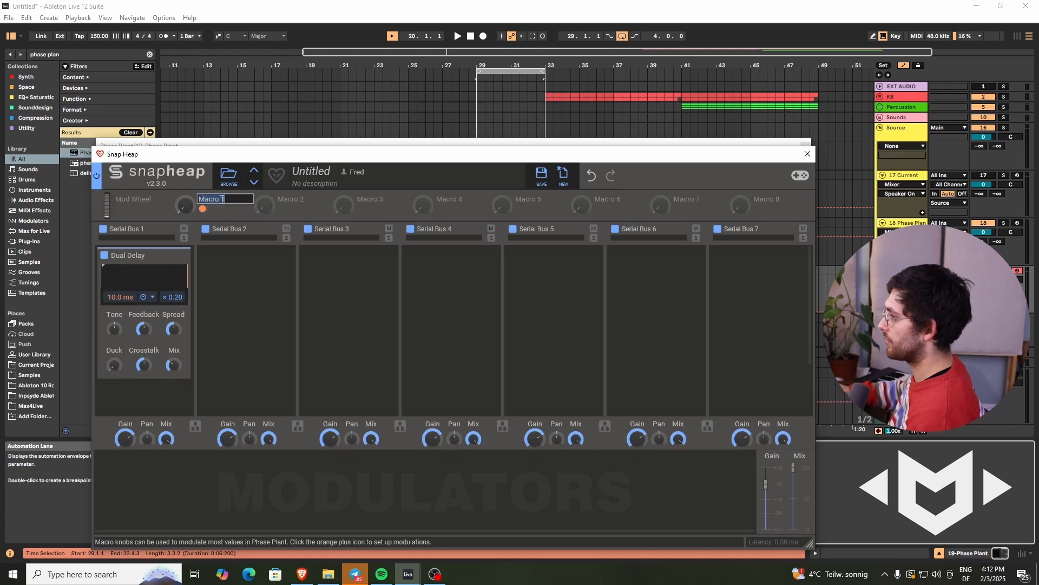
text(Time)
key(Return)
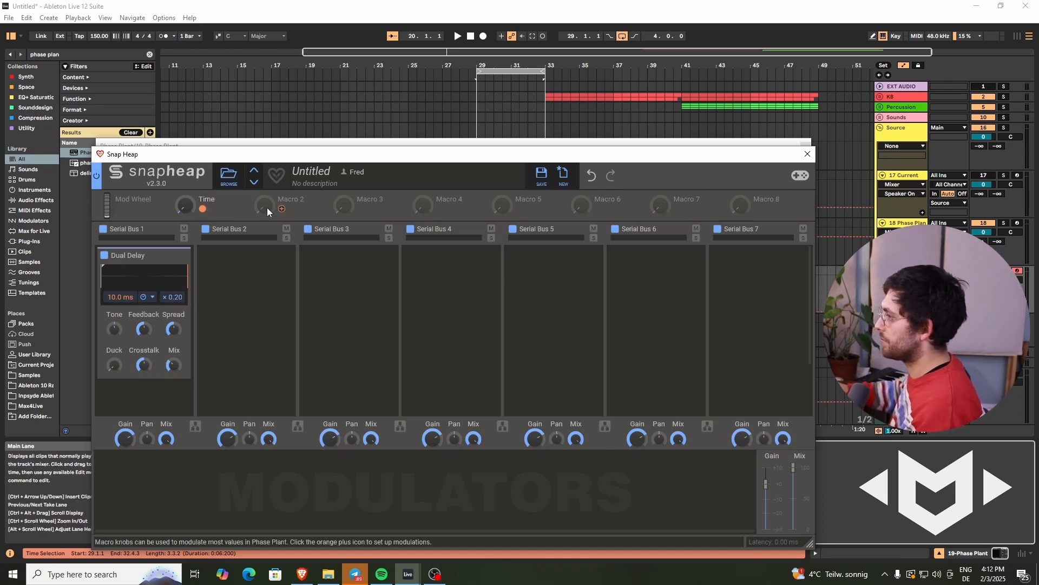
Assign Macro 2 to the Dual Delay's time multiplier and rename the macro "Multi".
click(283, 208)
click(173, 305)
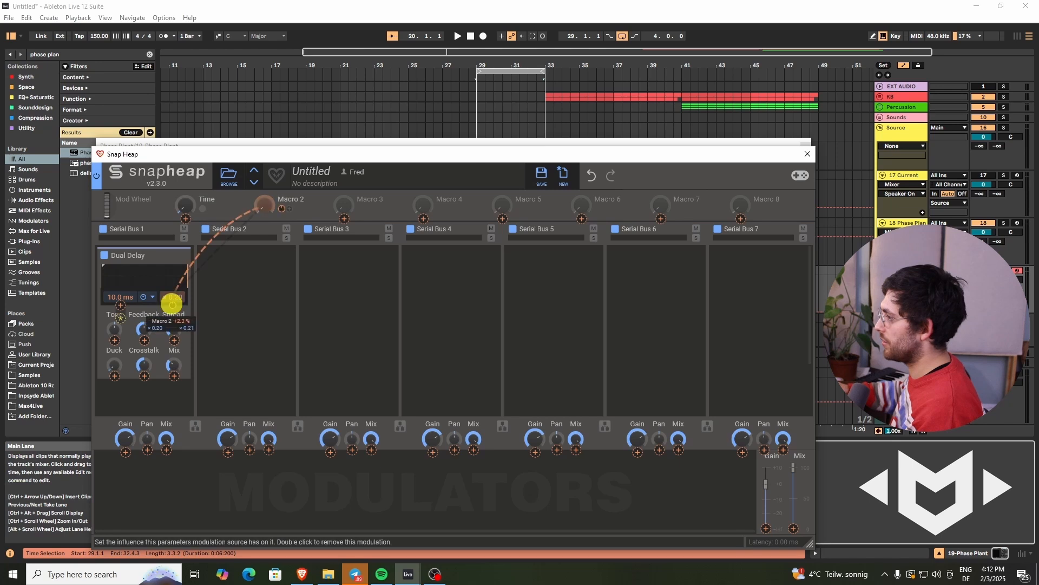
double_click(294, 200)
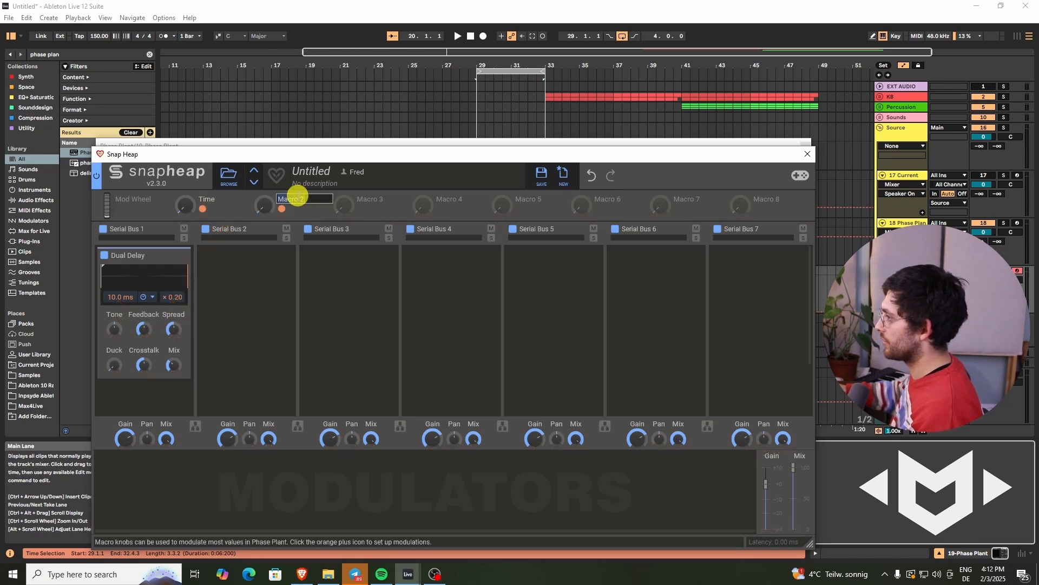
text(Multi)
key(Return)
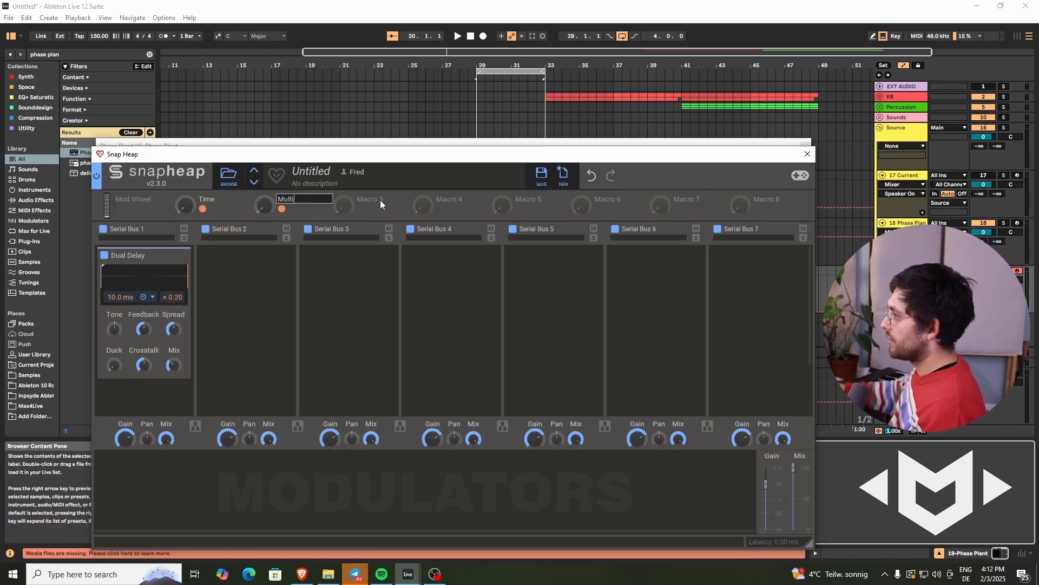
Turn the Dual Delay's feedback to minimum, assign Macro 3 to it and rename the macro "FB".
click(143, 332)
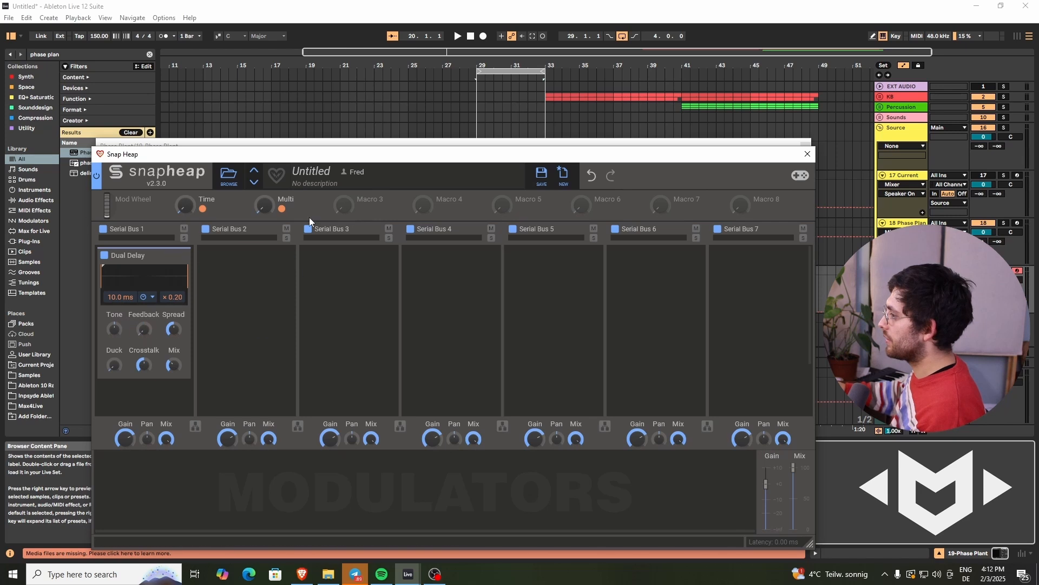
click(359, 210)
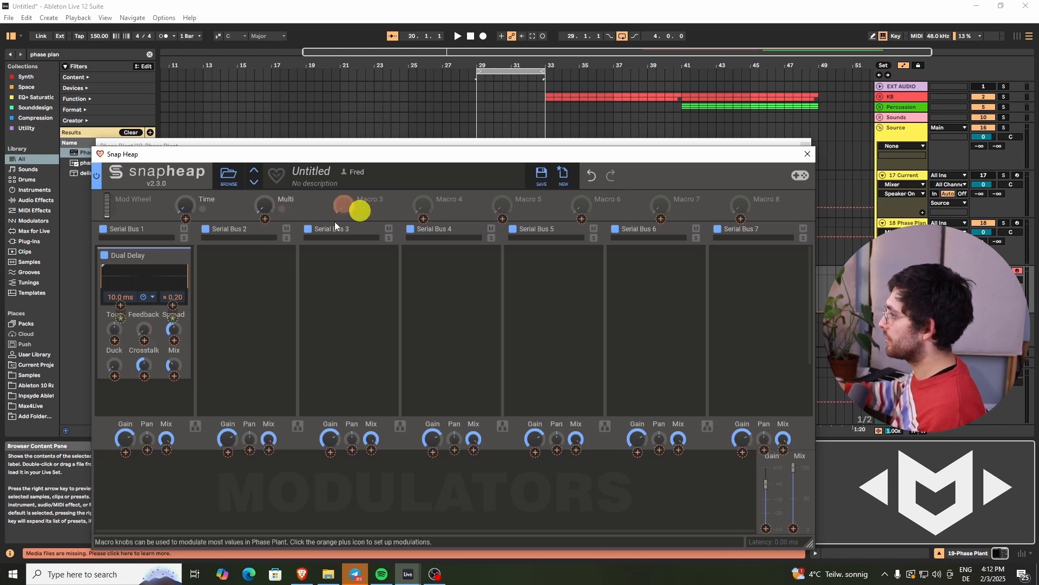
double_click(379, 200)
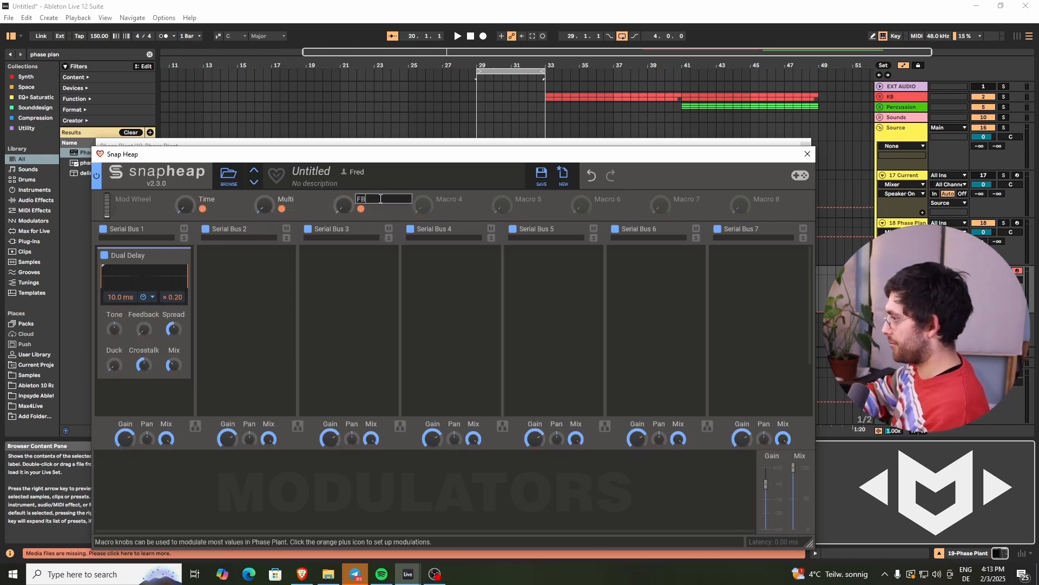
text(FB)
Turn the Dual Delay's spread to minimum, assign Macro 4 to it and rename the macro "Spread".
click(171, 321)
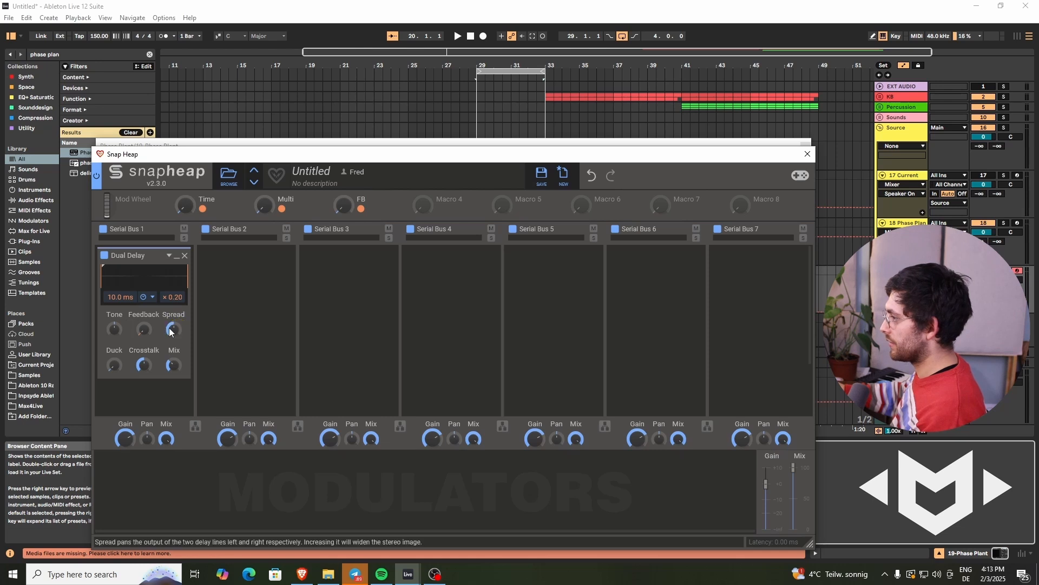
drag(440, 208, 173, 340)
double_click(457, 200)
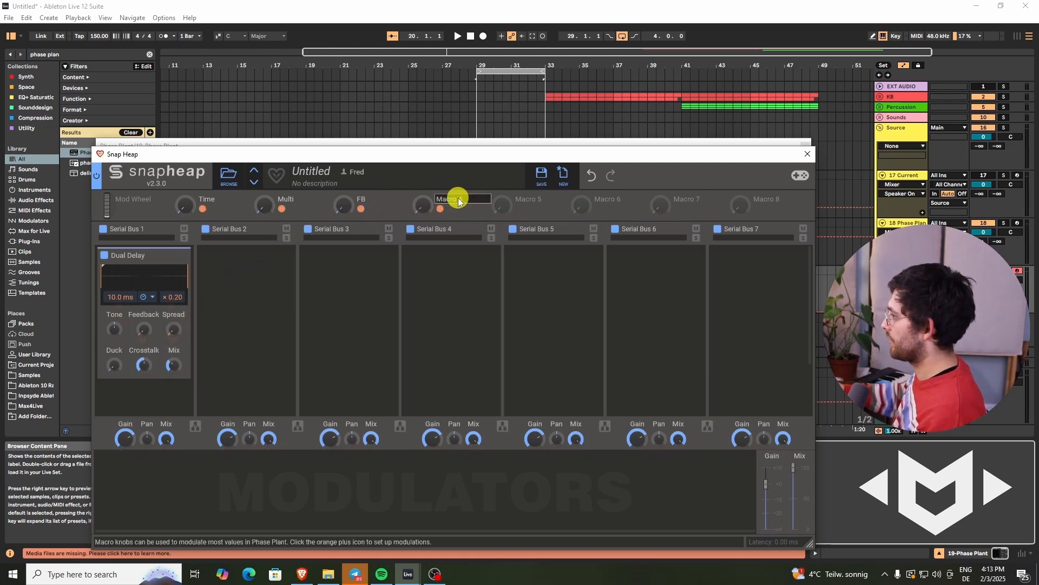
text(Spread)
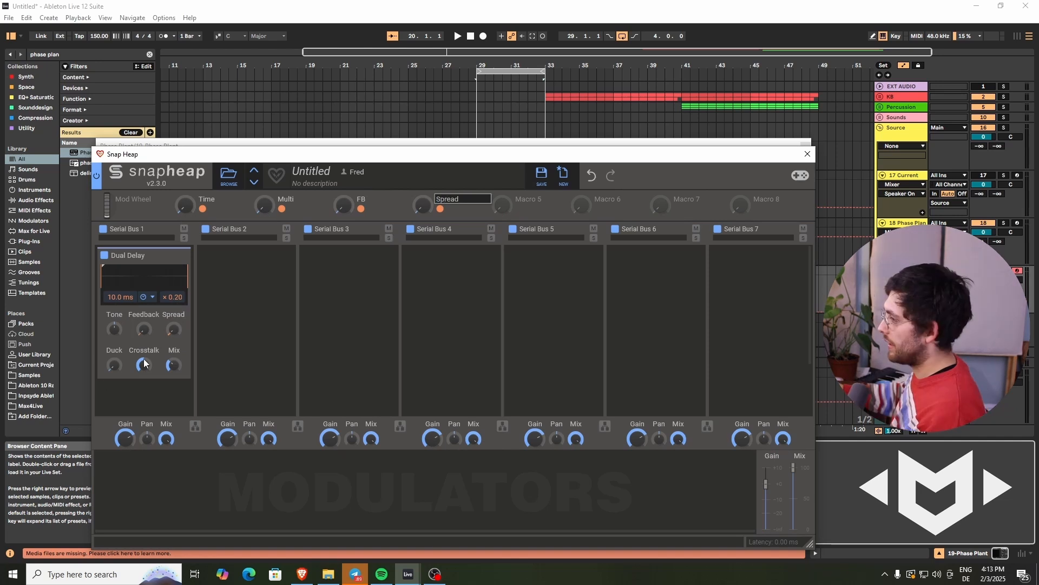
key(Return)
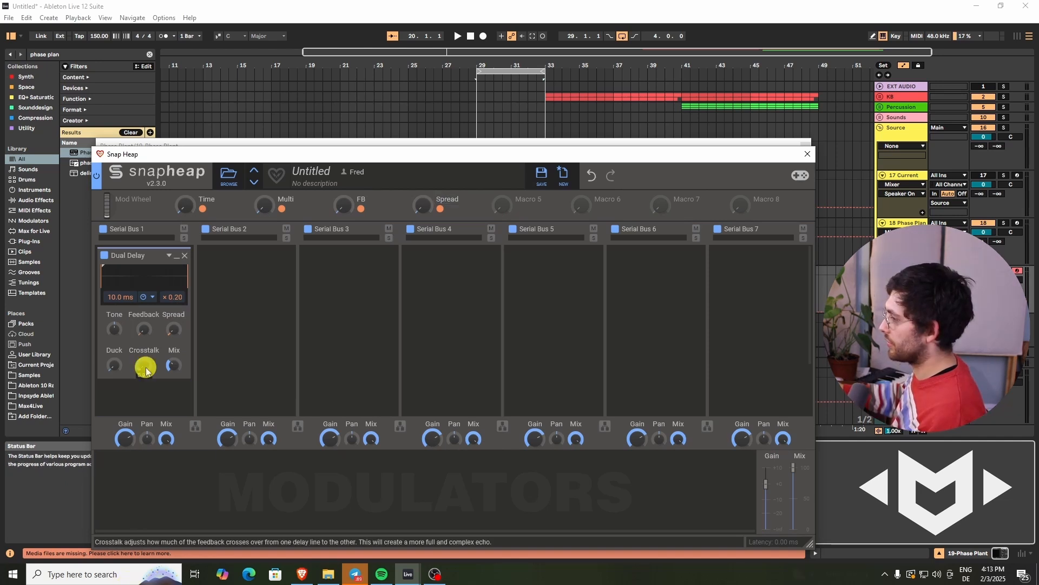
Turn the Dual Delay's crosstalk to minimum, assign Macro 5 to it and rename the macro "Crosstalk".
drag(520, 209, 144, 374)
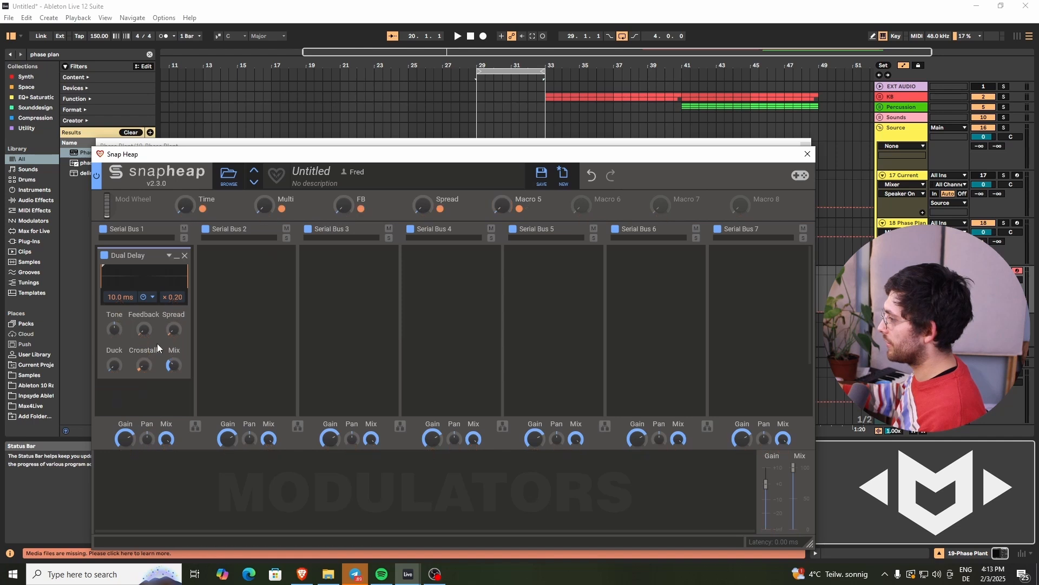
click(139, 366)
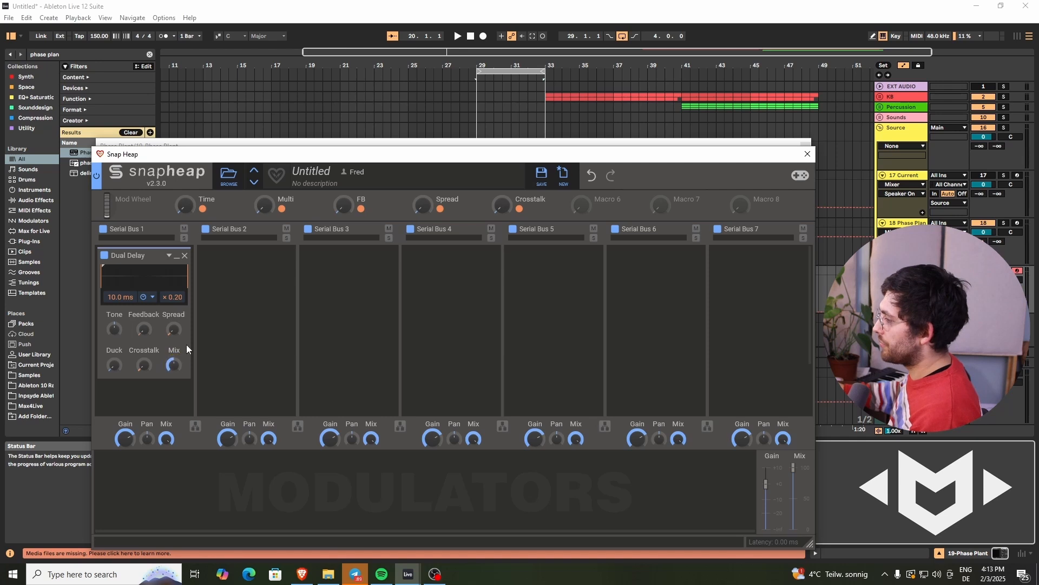
Collapse the Dual Delay and duplicate it twice in Serial Bus 1, add a Limiter after the three delays and close Snap Heap.
click(181, 262)
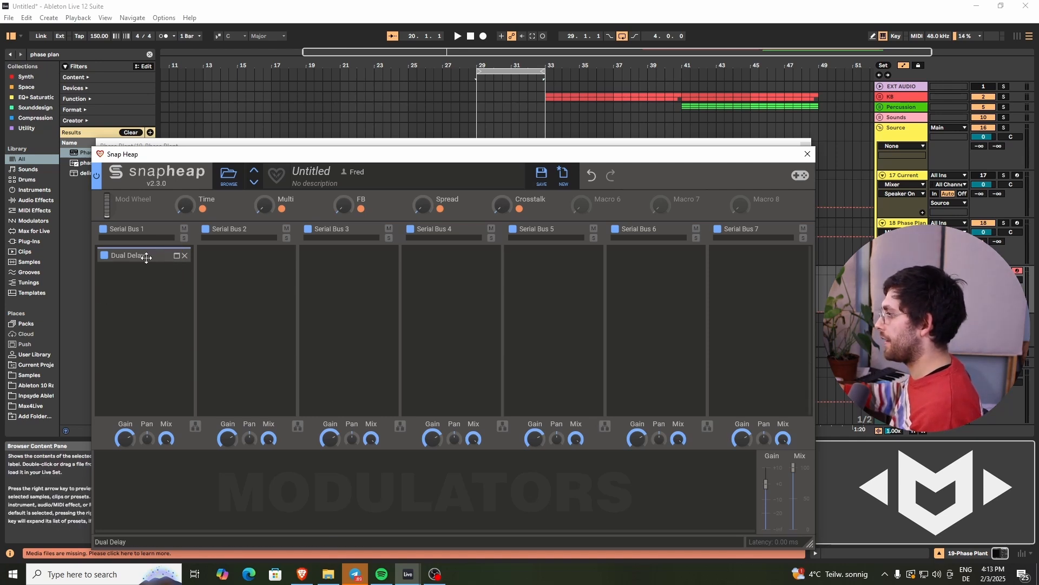
drag(145, 256, 152, 288)
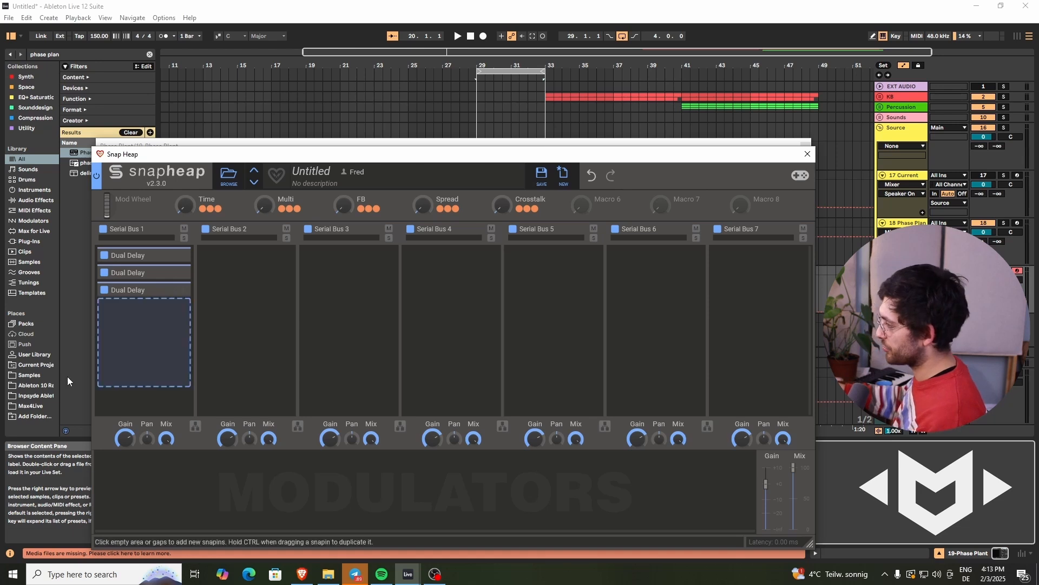
click(134, 330)
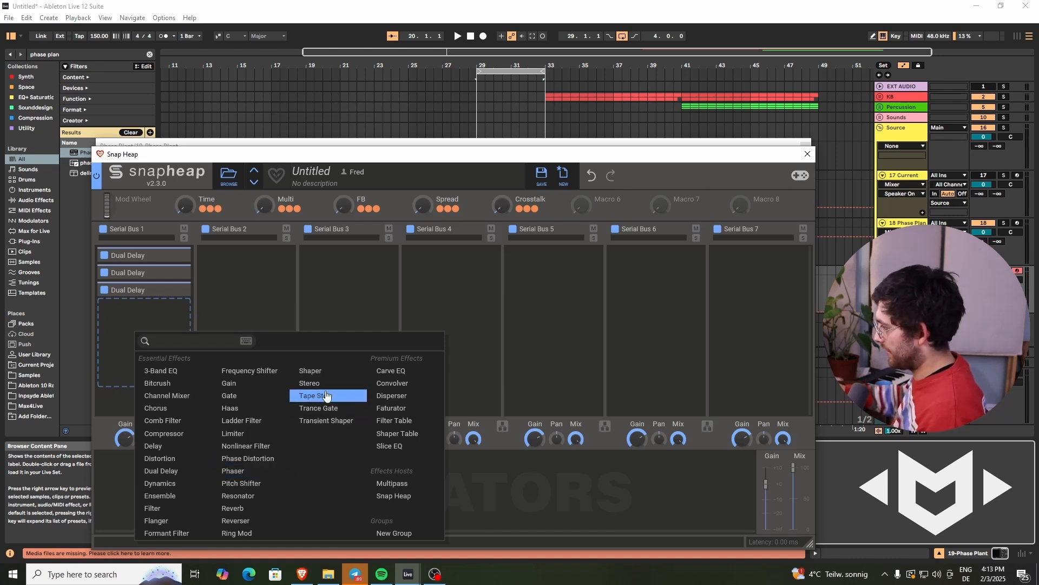
click(238, 433)
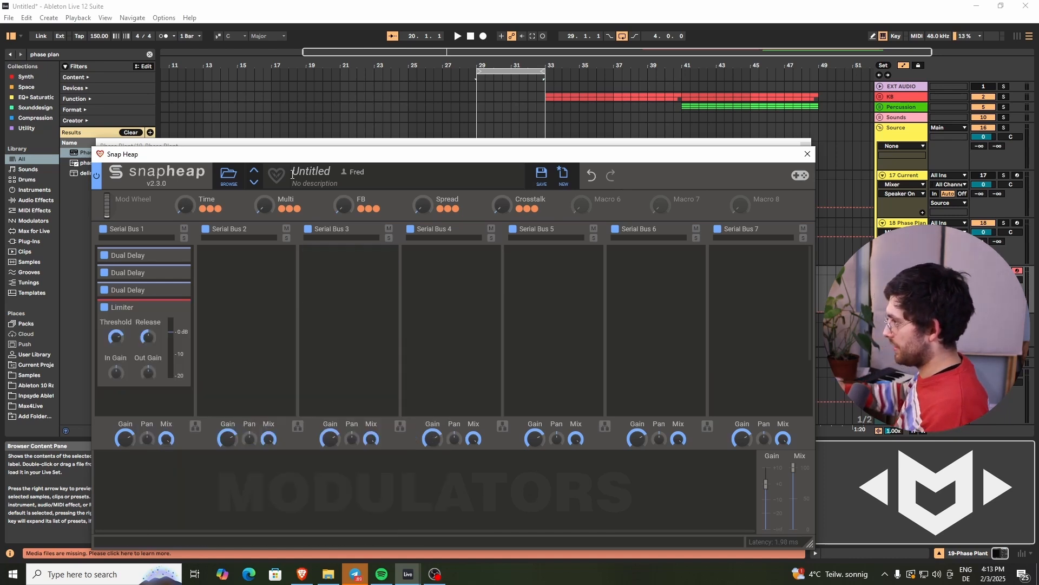
click(806, 156)
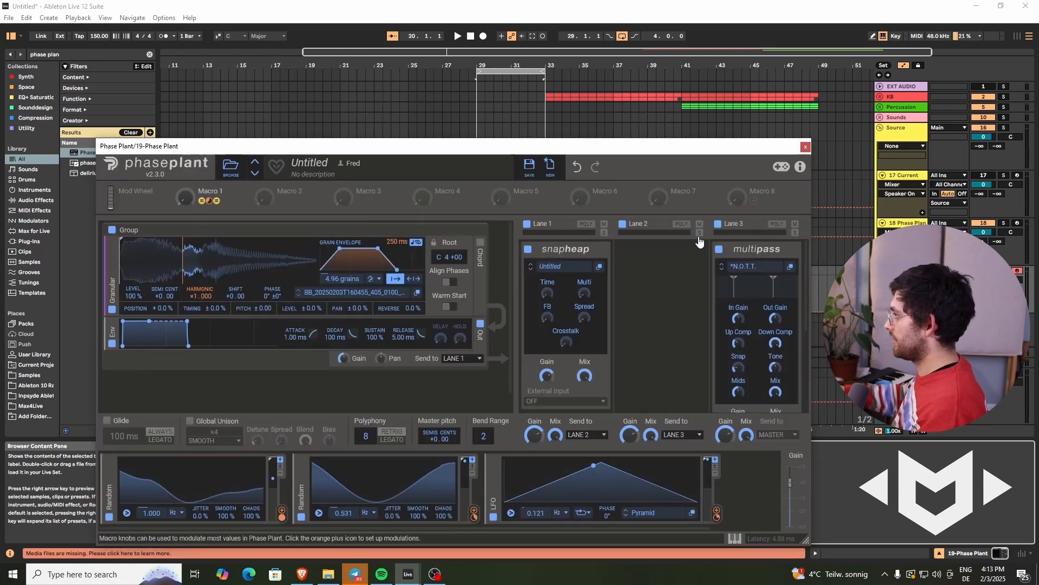
Adjust Snap Heap's FB, Time, Crosstalk, Multi and Spread knobs in Lane 1 while auditioning the sound.
click(547, 317)
click(548, 293)
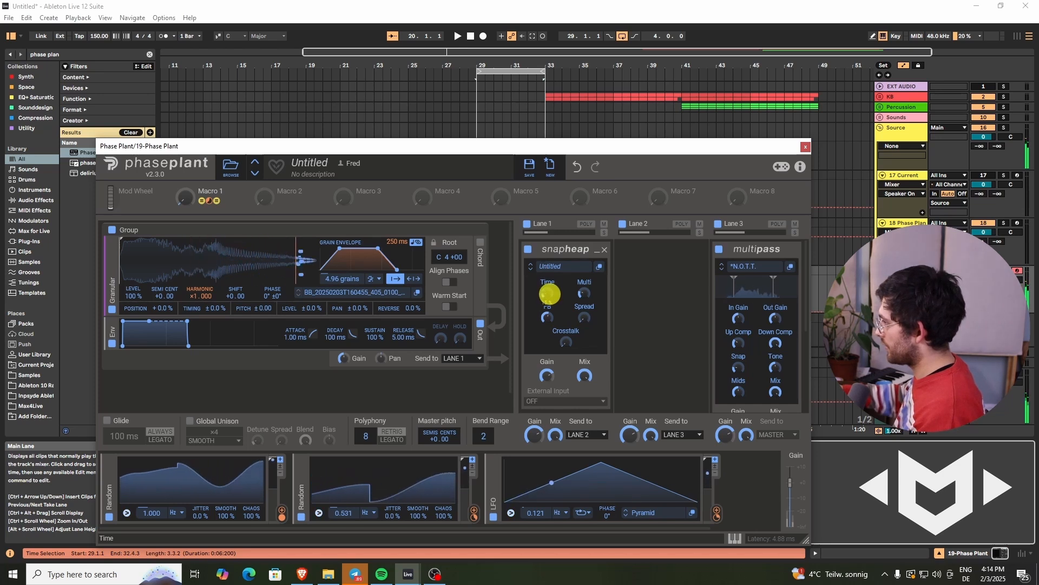
click(567, 341)
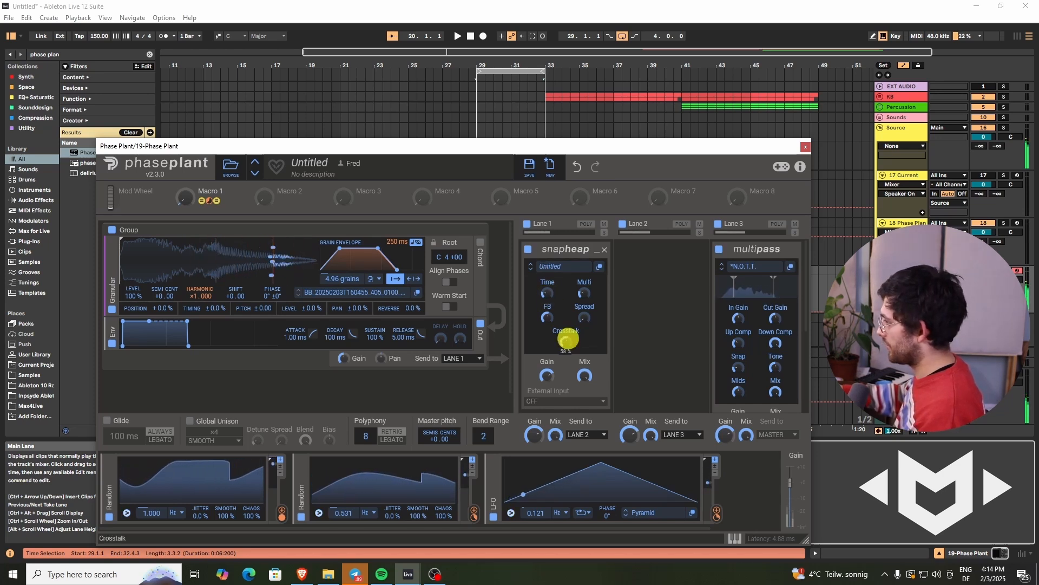
click(584, 293)
click(586, 318)
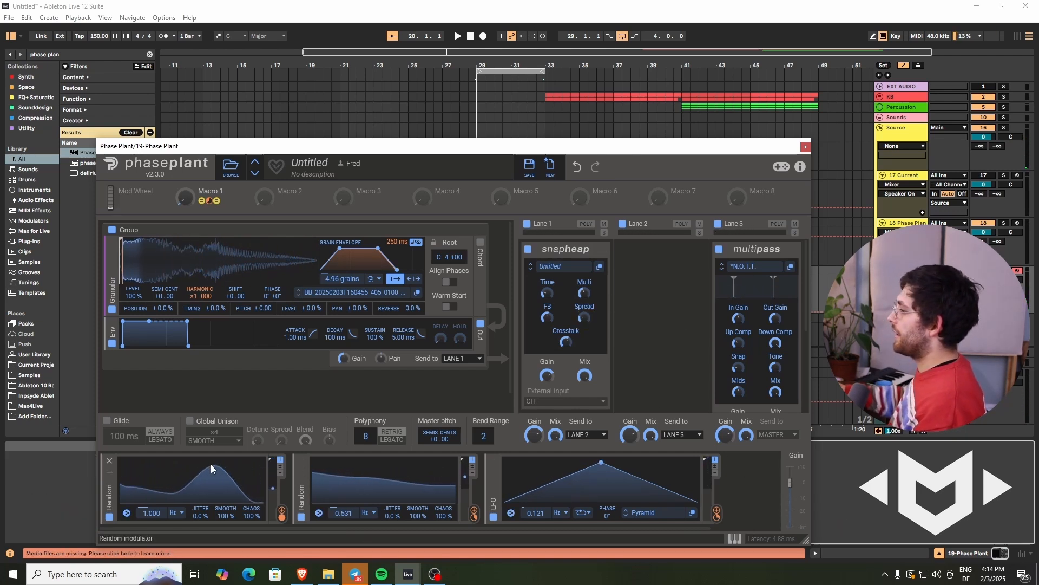
Collapse the two Random modulators and the LFO, and try out Snap Heap's Time knob.
click(105, 473)
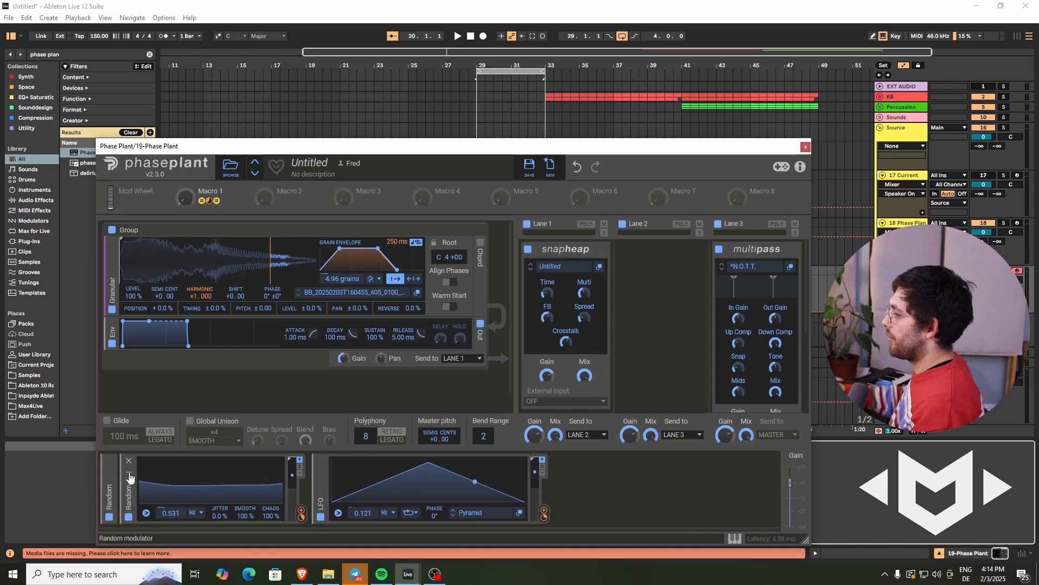
click(128, 474)
click(143, 474)
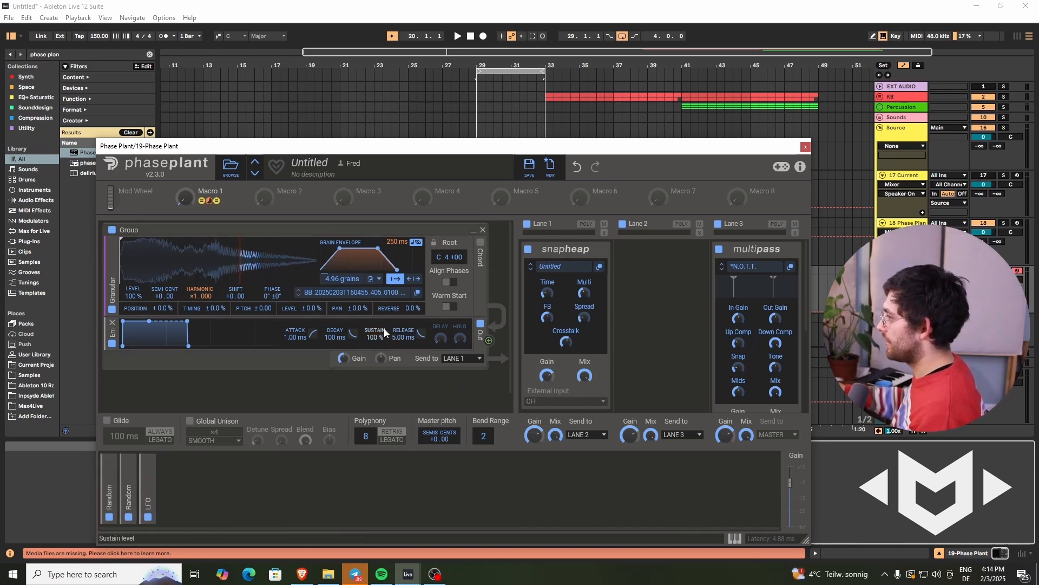
click(347, 357)
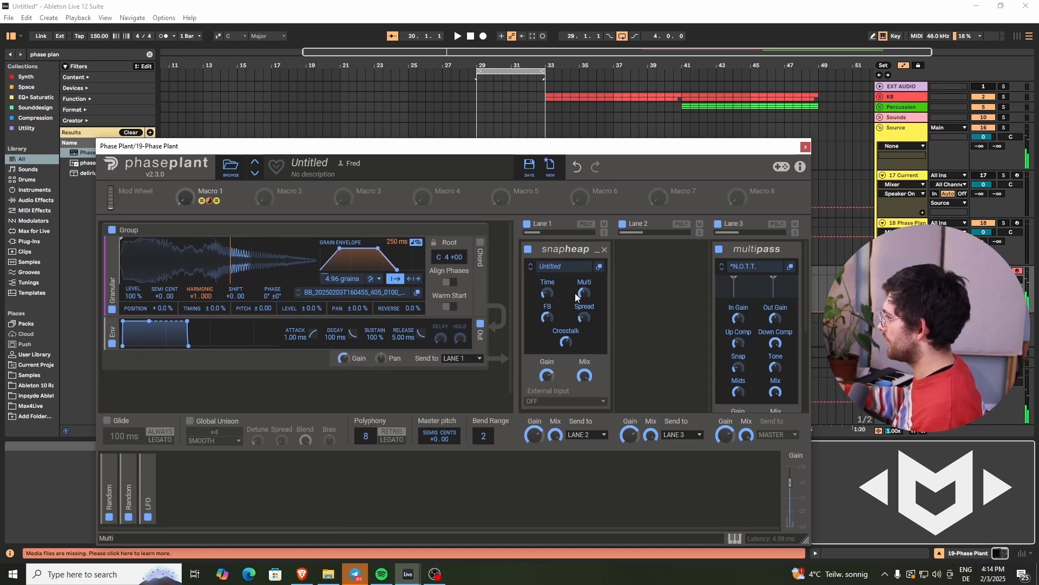
drag(547, 293, 548, 291)
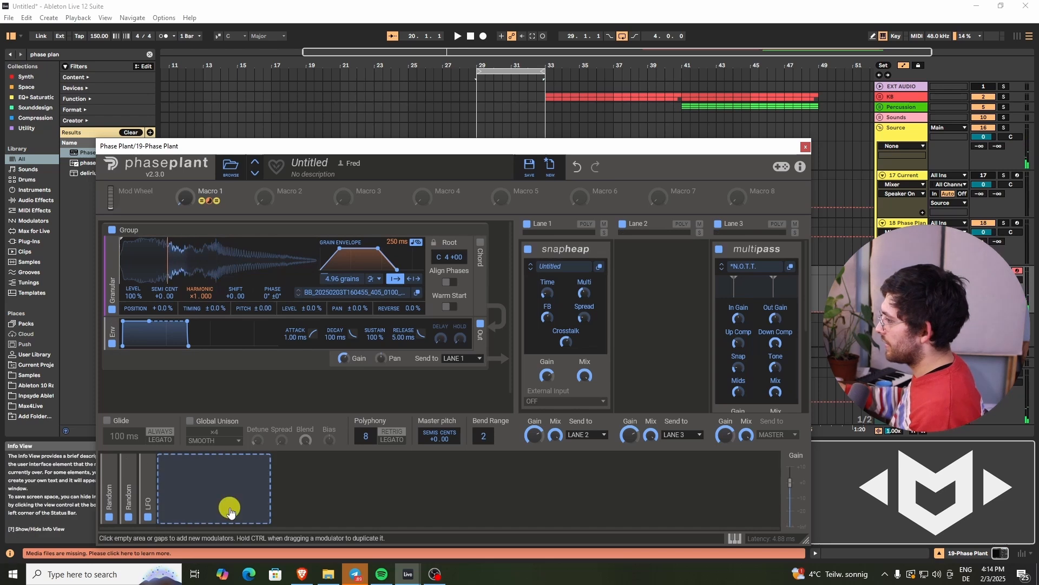
Add a Random modulator at 0.520 Hz with 100% smoothing and assign it to Snap Heap's Time knob.
click(228, 506)
click(268, 478)
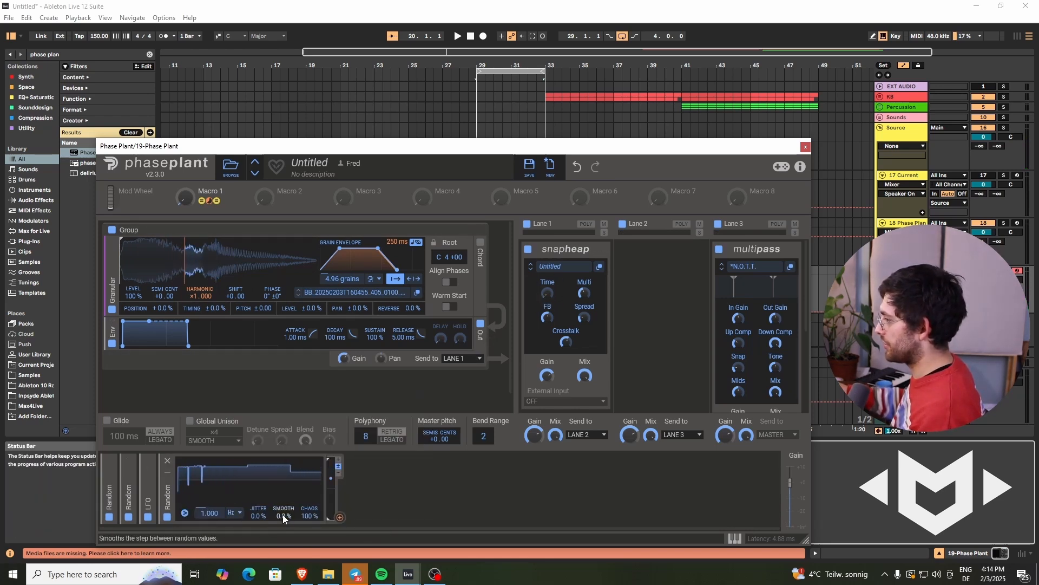
drag(283, 515, 280, 494)
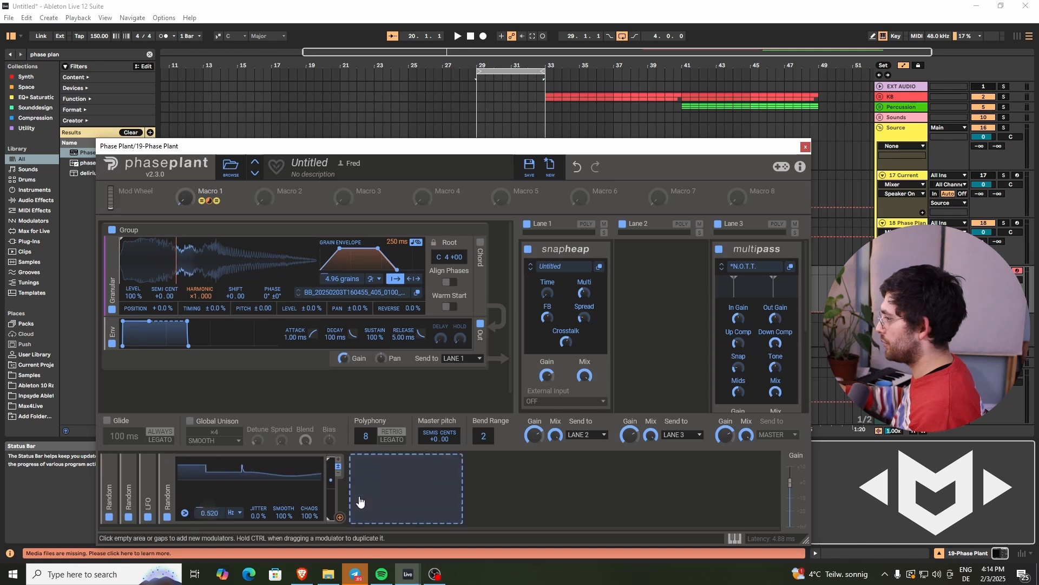
drag(340, 517, 550, 300)
Duplicate the new Random modulator, assign the copy to Snap Heap's Multi knob, and switch the polarity of the original.
click(395, 481)
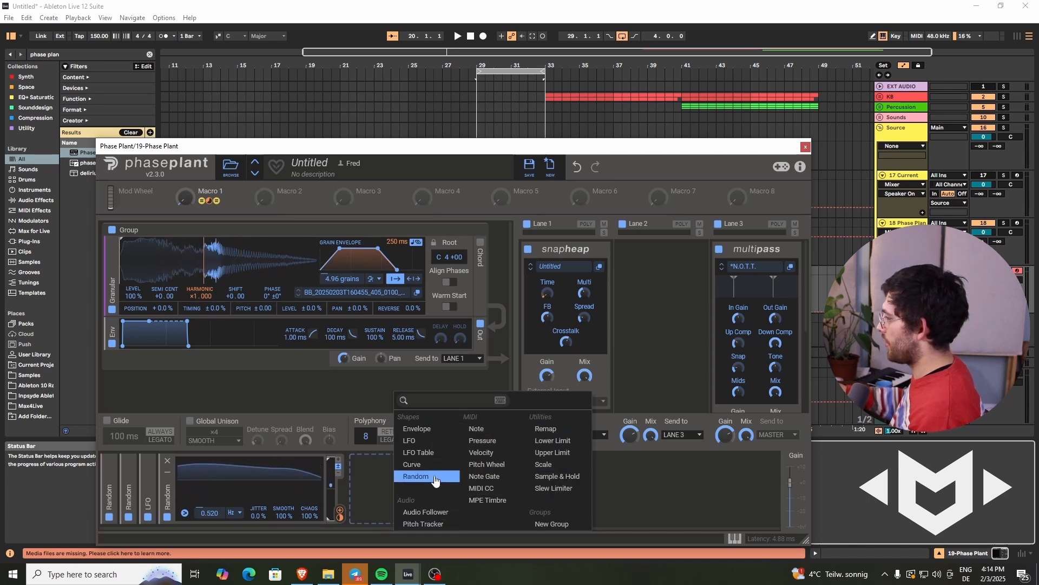
click(167, 491)
drag(169, 484, 368, 501)
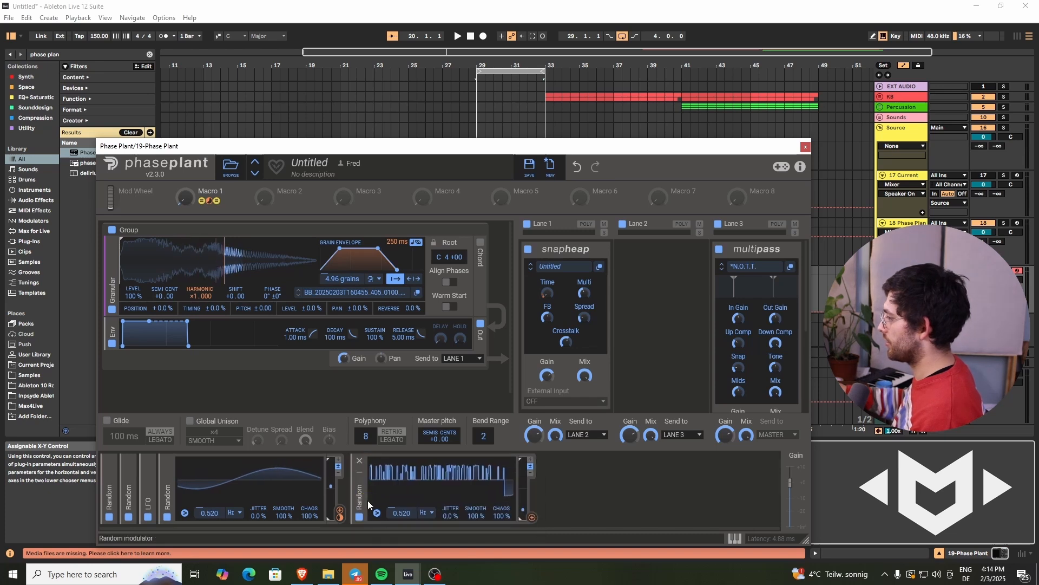
drag(532, 518, 584, 291)
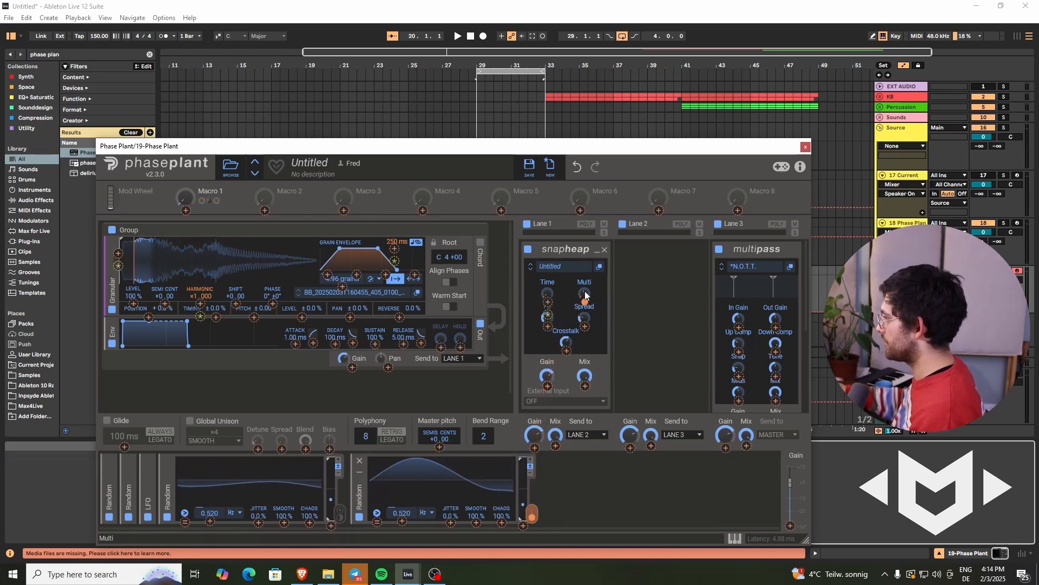
click(337, 463)
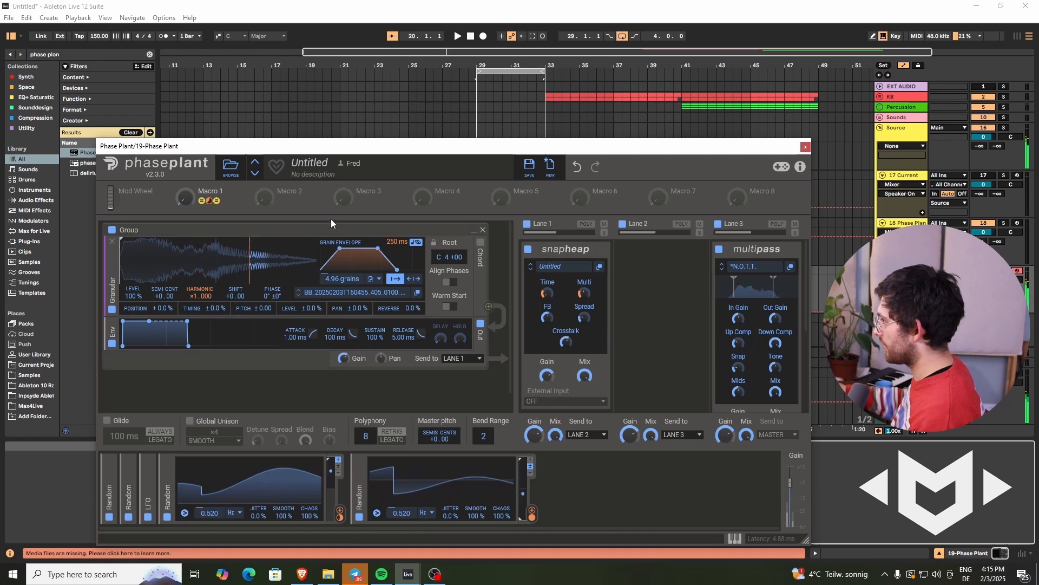
Turn down Snap Heap's FB knob and assign Macro 2 to FB and Macro 3 to Crosstalk.
click(547, 318)
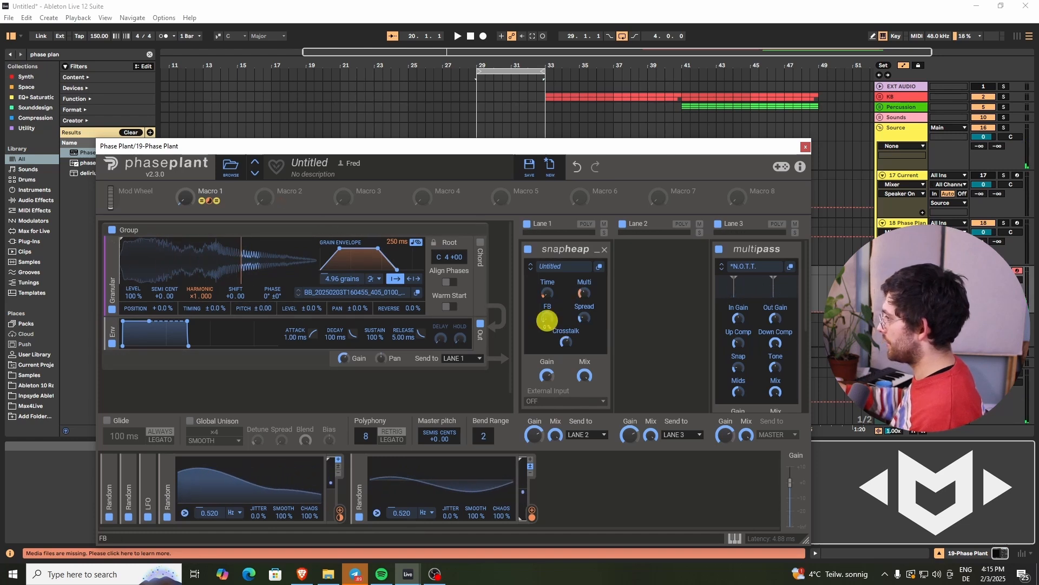
drag(265, 198, 548, 327)
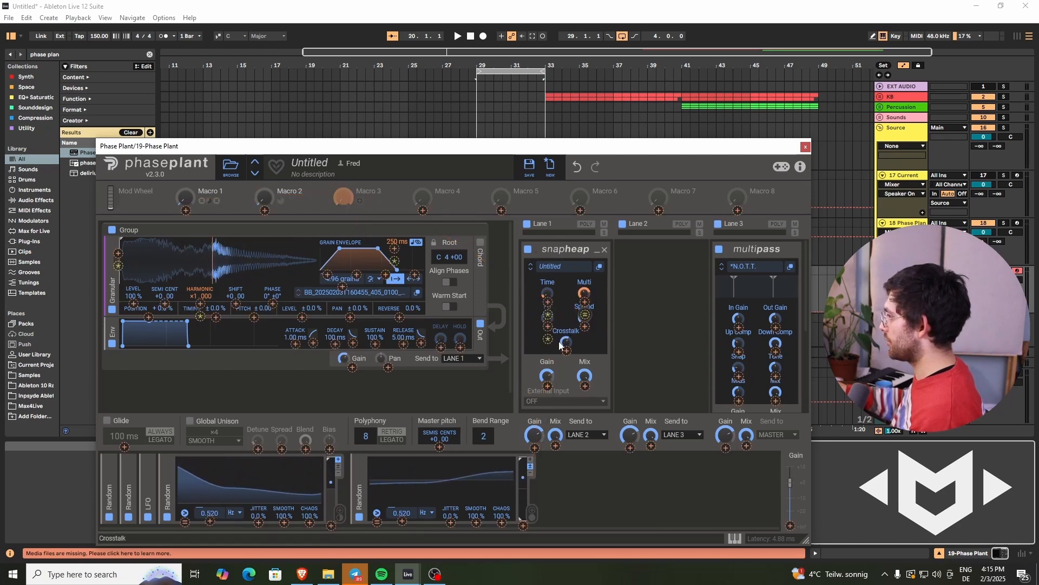
drag(342, 198, 563, 340)
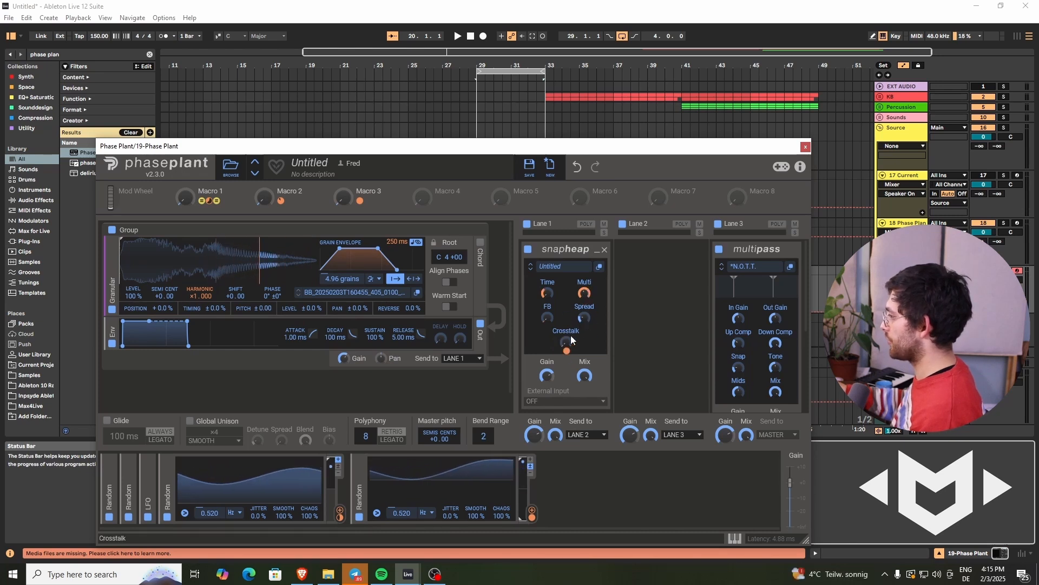
Duplicate the Random modulator driving Multi, set the copy to 0.781 Hz and assign it to Snap Heap's Spread knob.
click(578, 488)
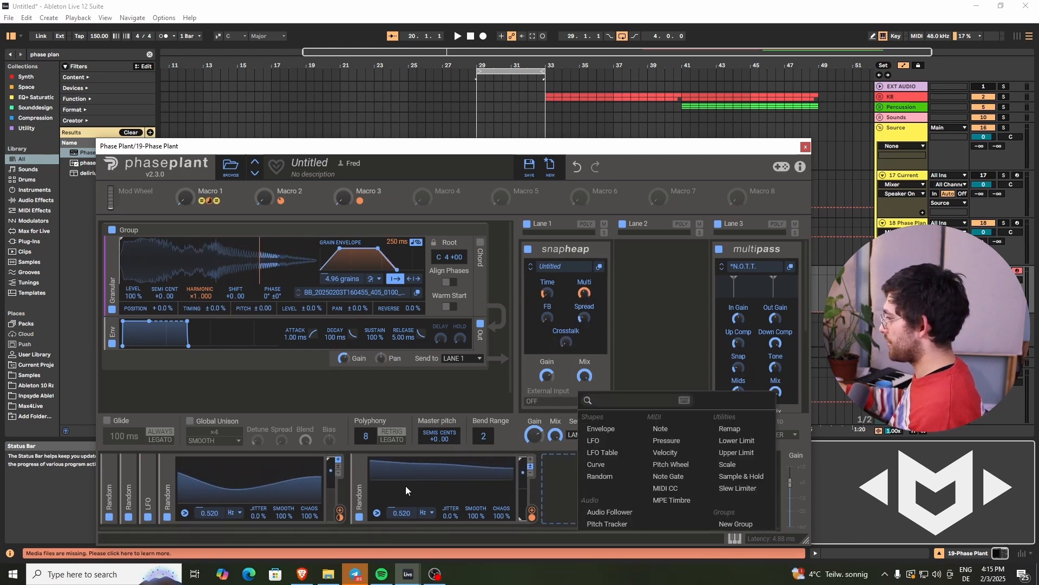
click(363, 491)
drag(360, 492, 598, 513)
drag(724, 517, 584, 317)
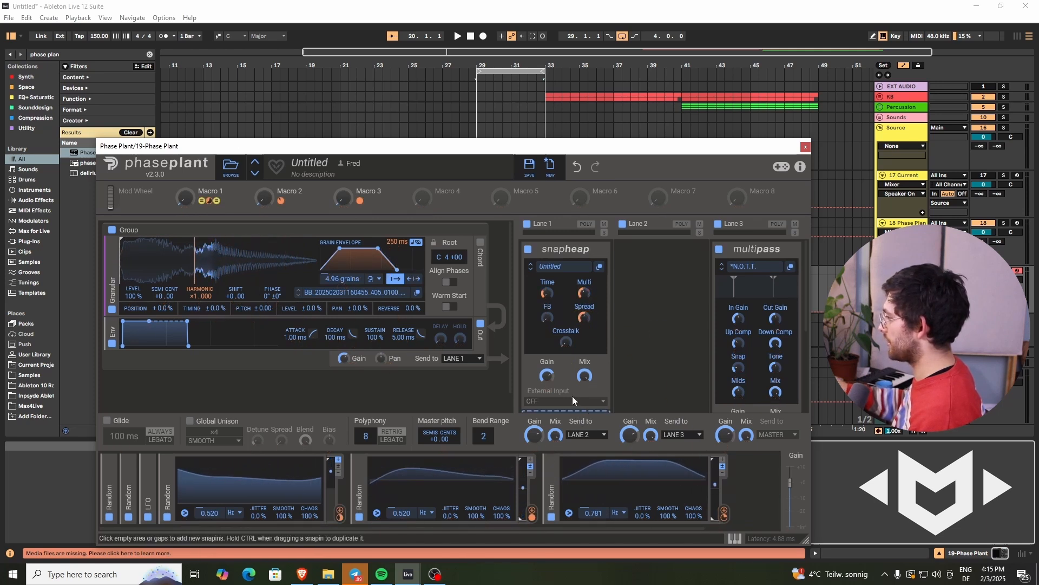
Turn up Macro 2 and Macro 3, and raise Macro 1 slightly while auditioning the patch.
drag(263, 199, 262, 198)
drag(349, 198, 343, 202)
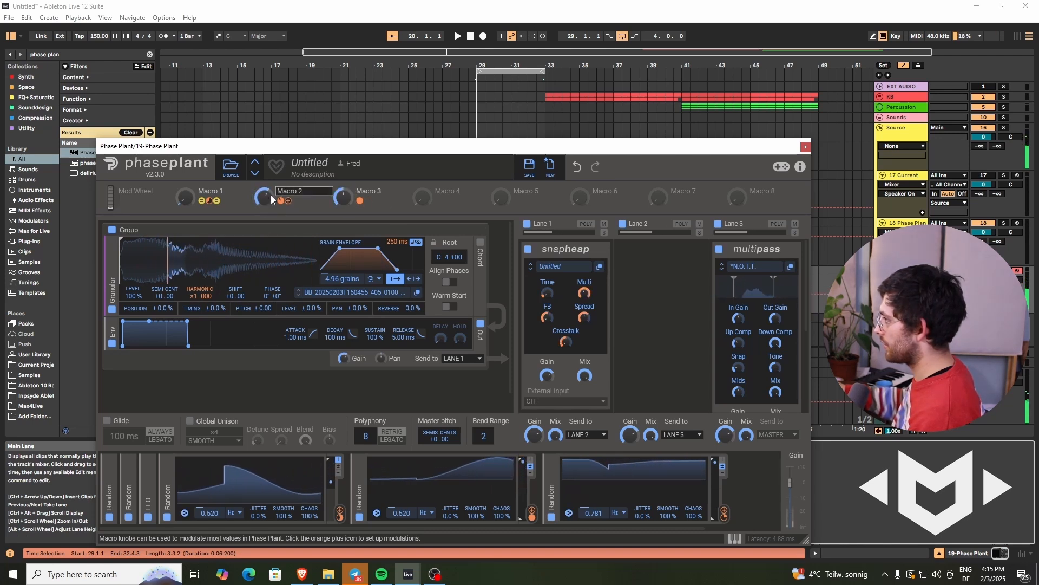
double_click(216, 193)
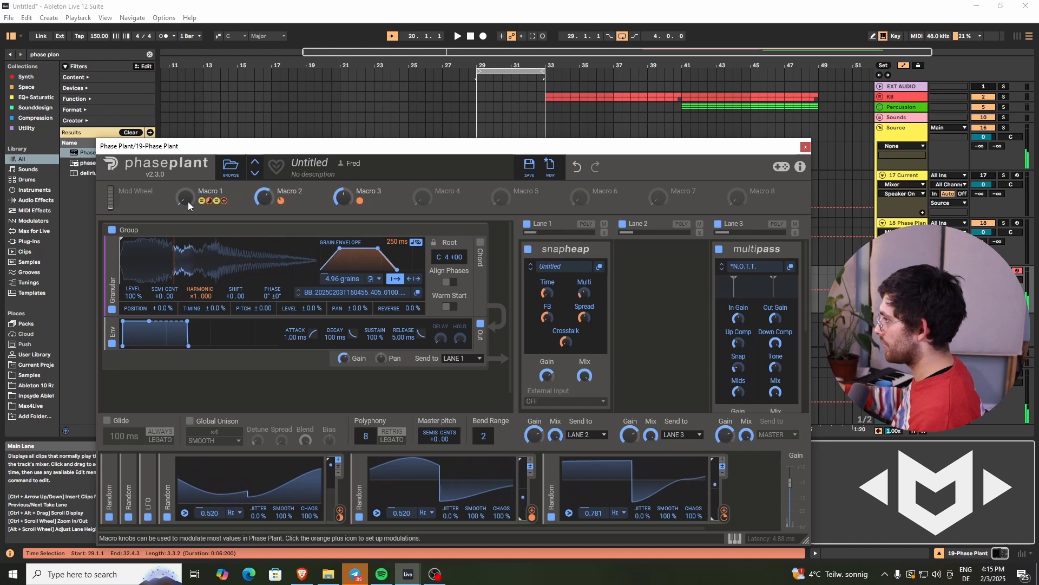
drag(186, 200, 186, 204)
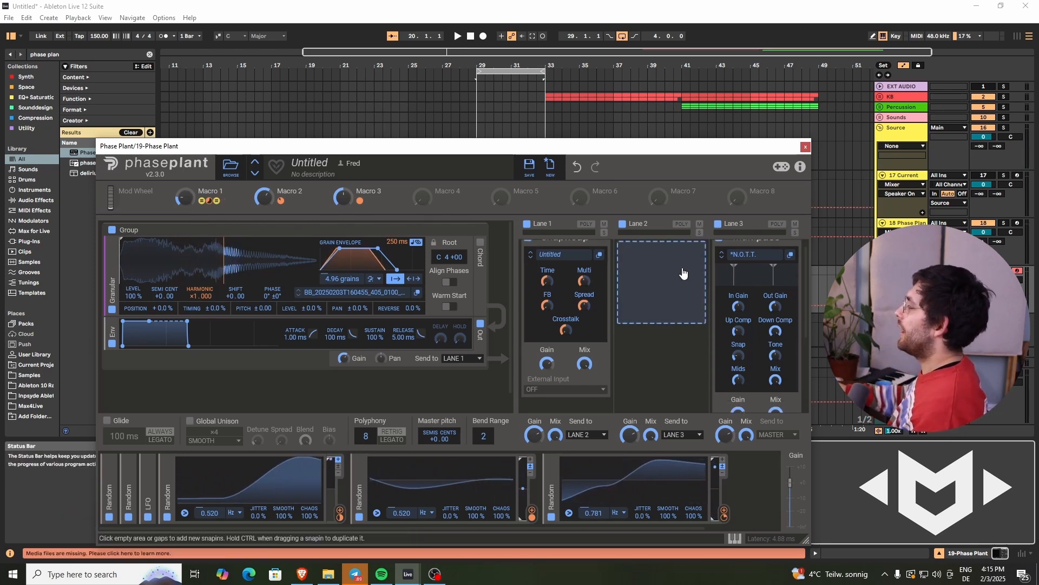
Add a Ladder Filter below Snap Heap in Lane 1 and adjust its cutoff, leaving it high.
scroll(682, 274, down, 3)
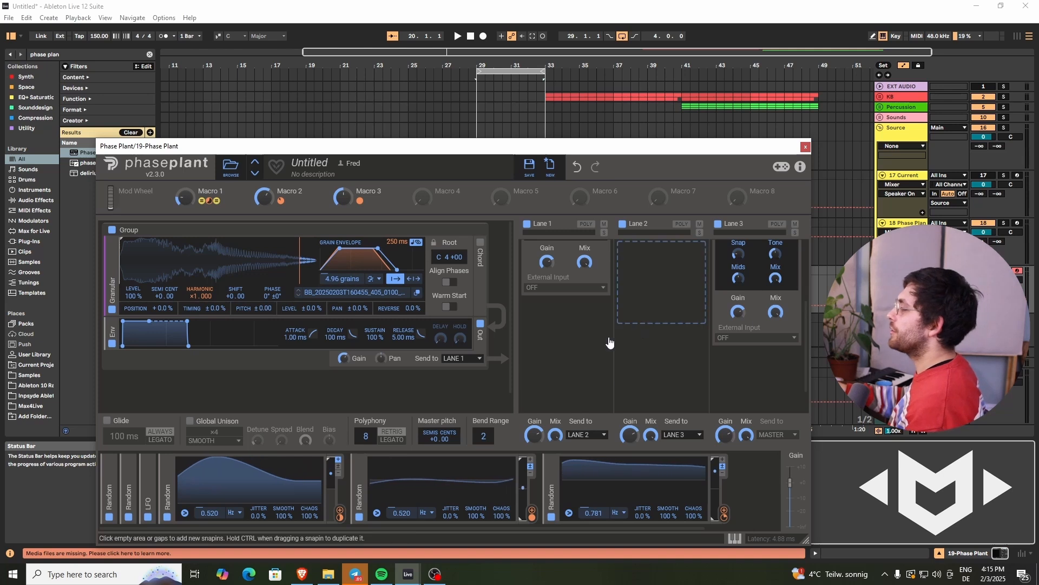
click(582, 356)
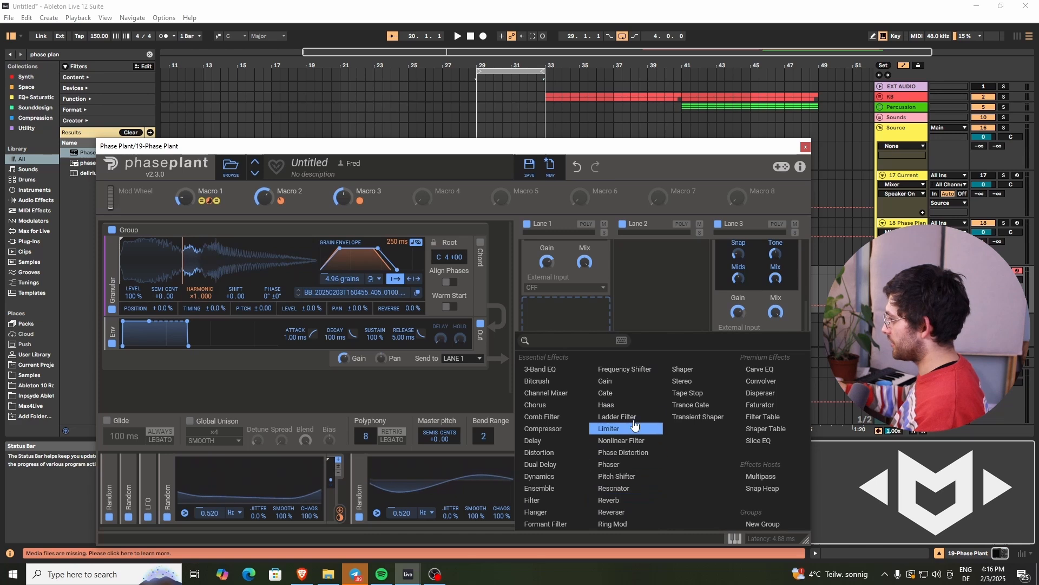
click(617, 416)
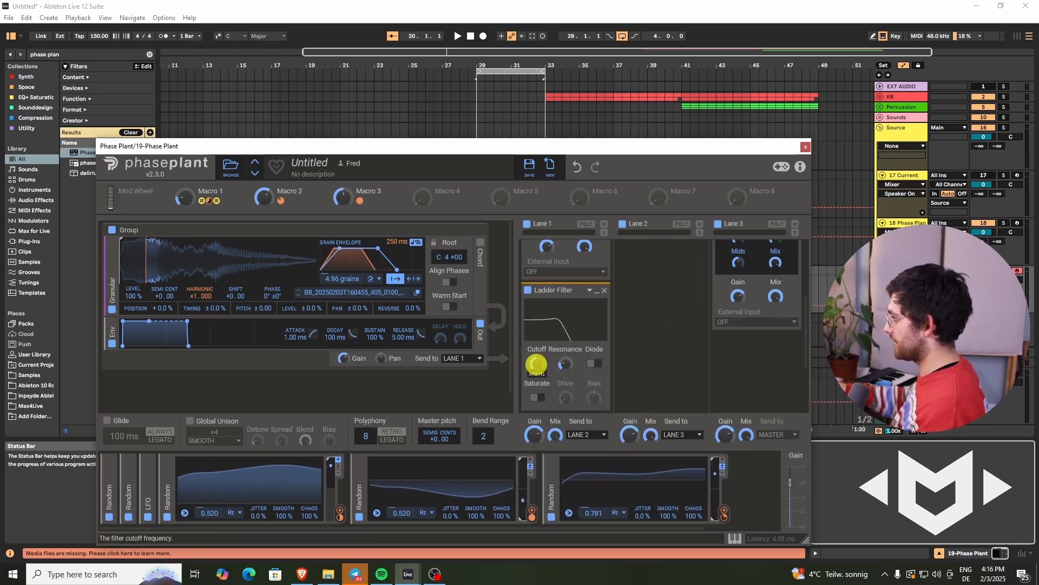
drag(536, 364, 536, 364)
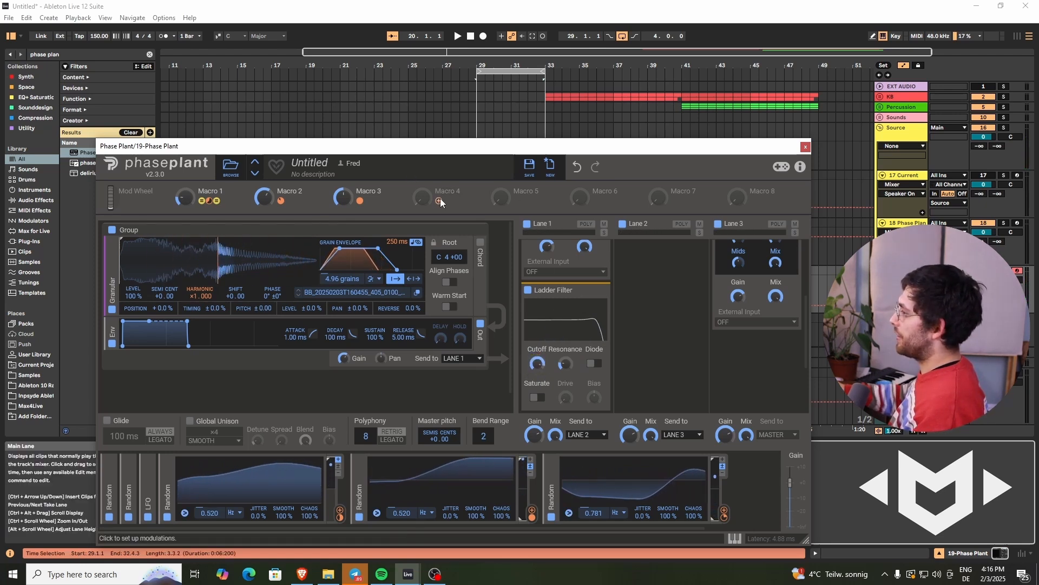
Assign Macro 4 to the Ladder Filter's cutoff and turn the macro up.
click(440, 199)
drag(441, 198, 539, 380)
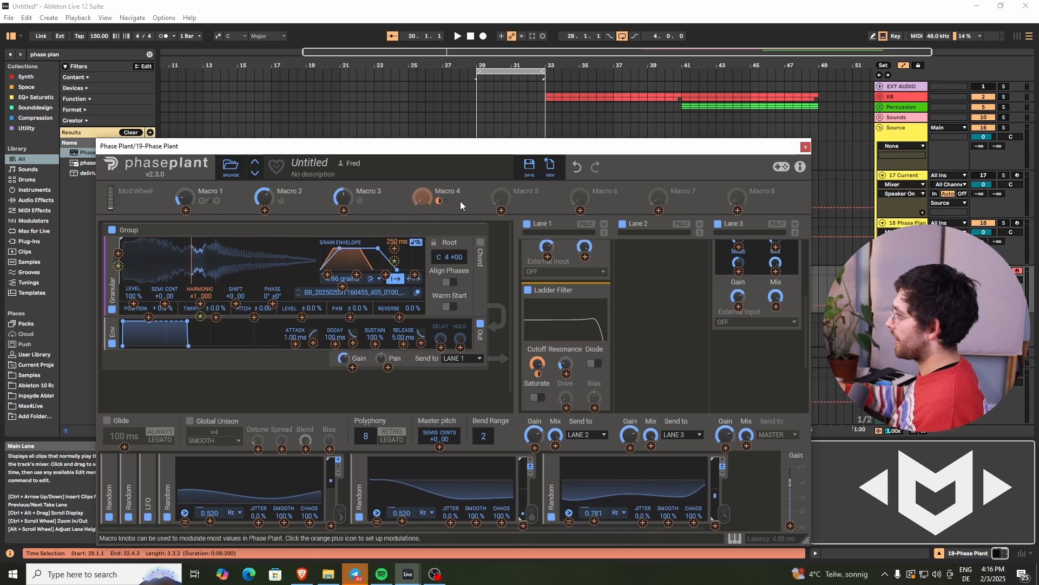
click(419, 203)
drag(420, 203, 420, 202)
Collapse the three expanded Random modulators and add an LFO Table modulator after them.
double_click(167, 479)
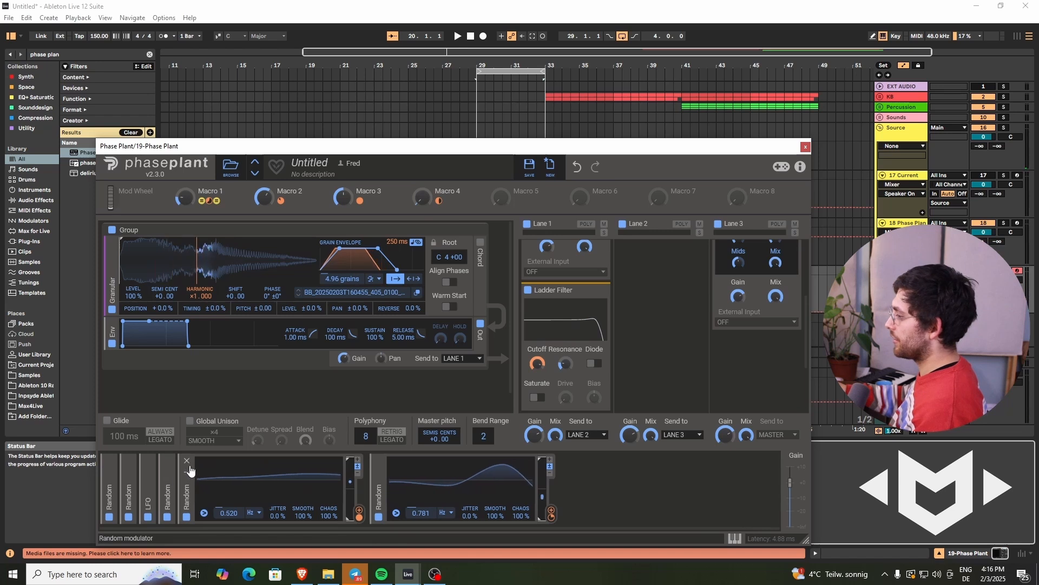
double_click(186, 477)
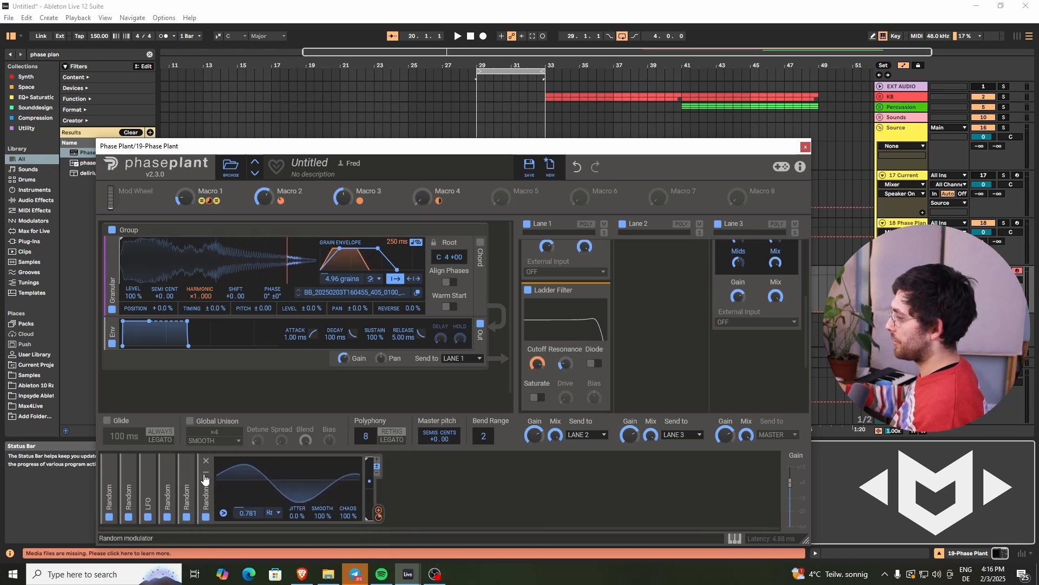
double_click(205, 478)
click(265, 474)
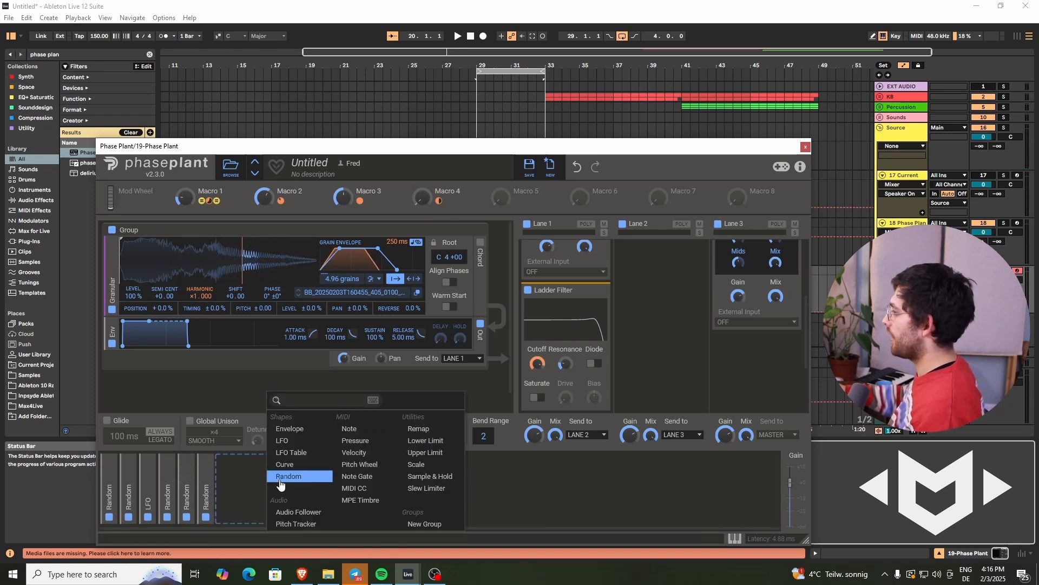
click(278, 453)
Load the Impale table from the factory Complex LFOs into the LFO Table modulator.
click(367, 514)
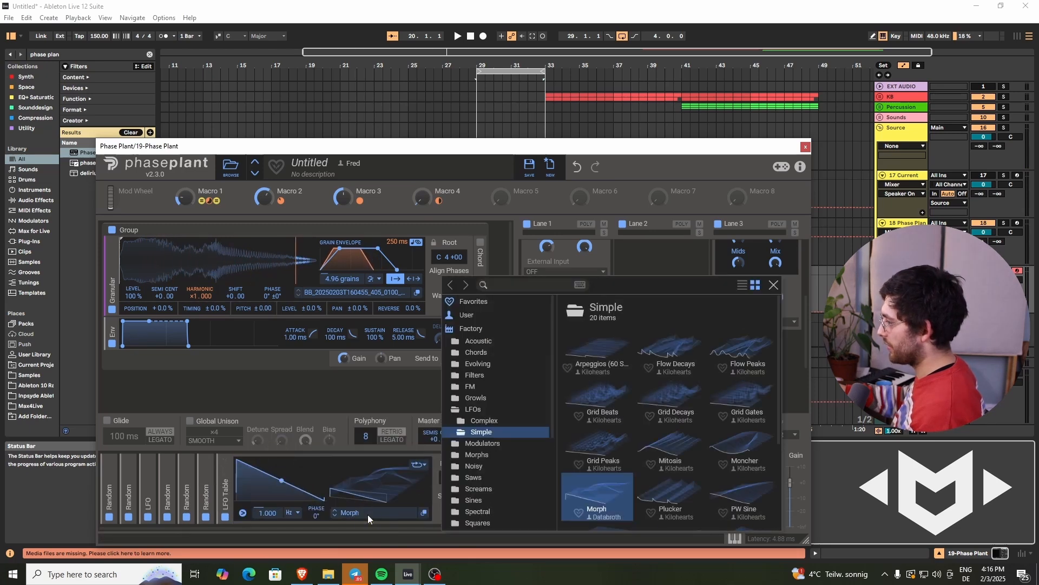
click(476, 421)
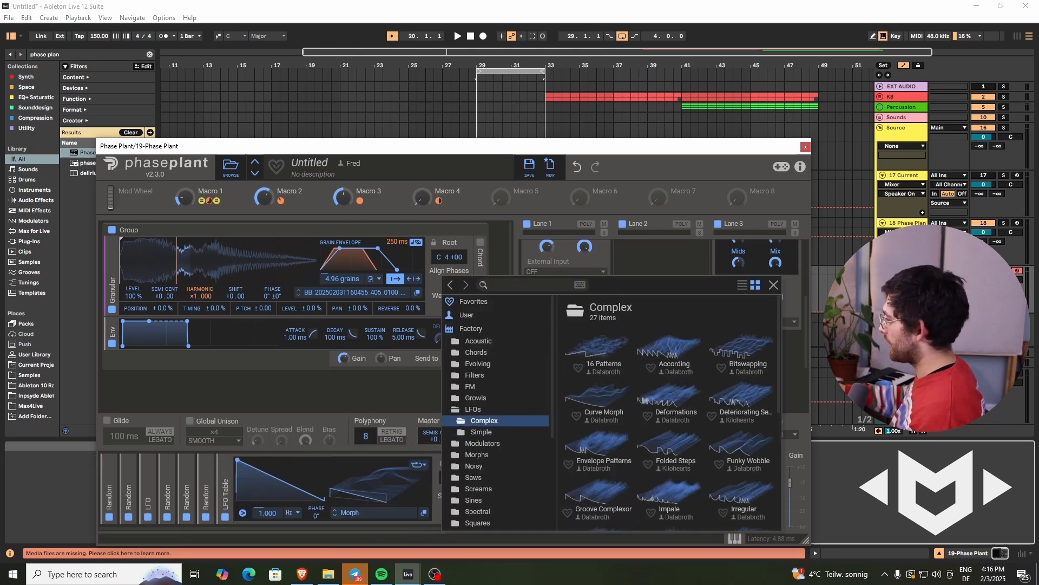
click(673, 498)
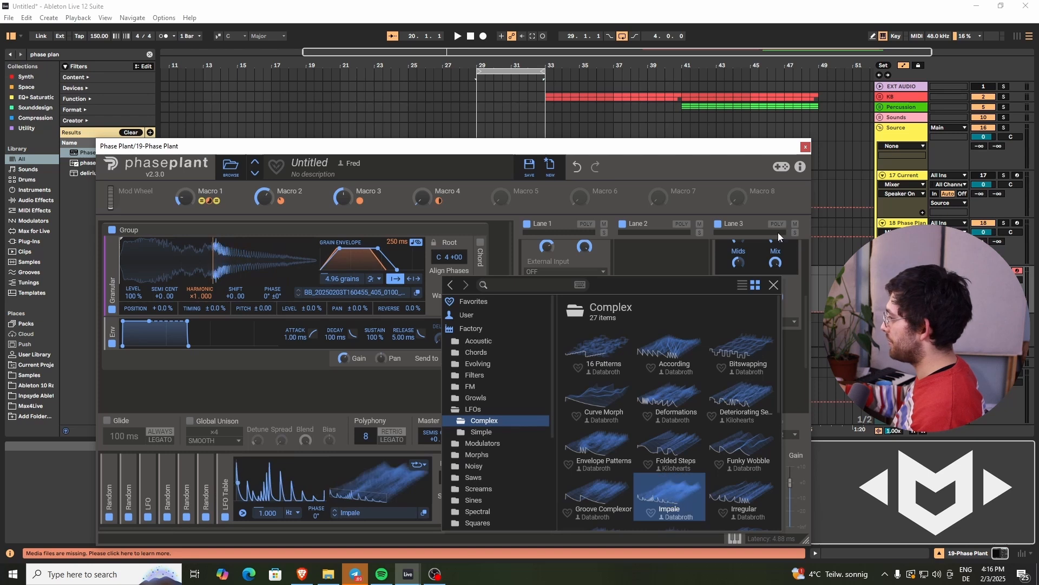
click(774, 285)
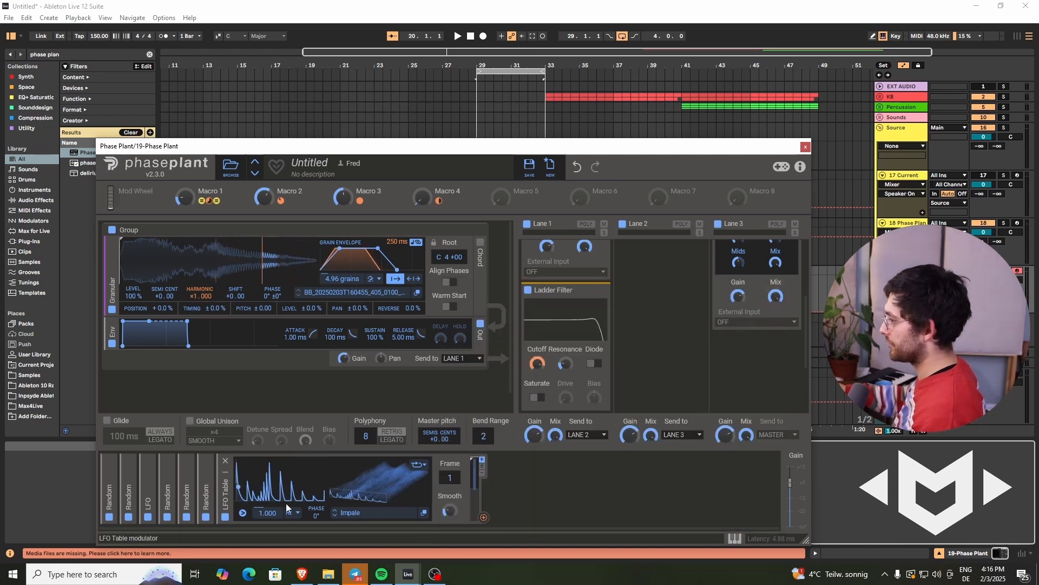
Sync the LFO Table's rate to 4/4 and modulate the Ladder Filter's cutoff with it, scaled by Macro 4.
click(296, 514)
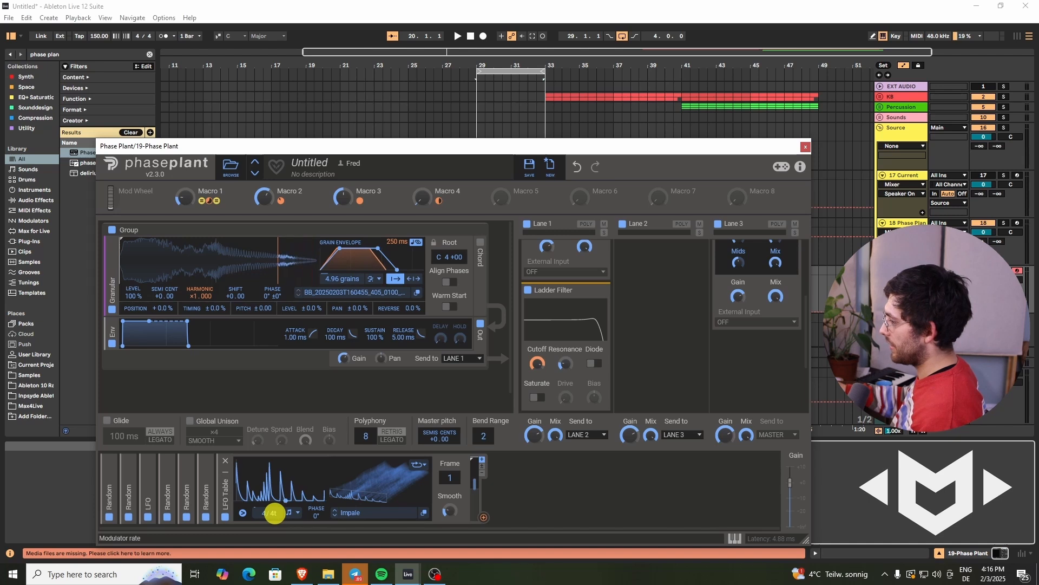
click(486, 518)
drag(486, 519, 538, 375)
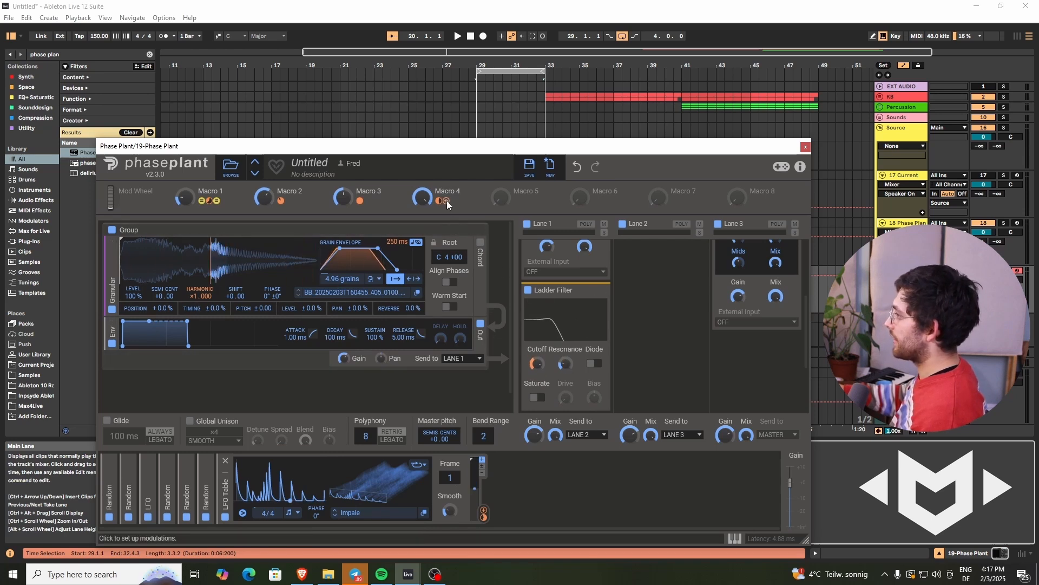
drag(447, 200, 540, 389)
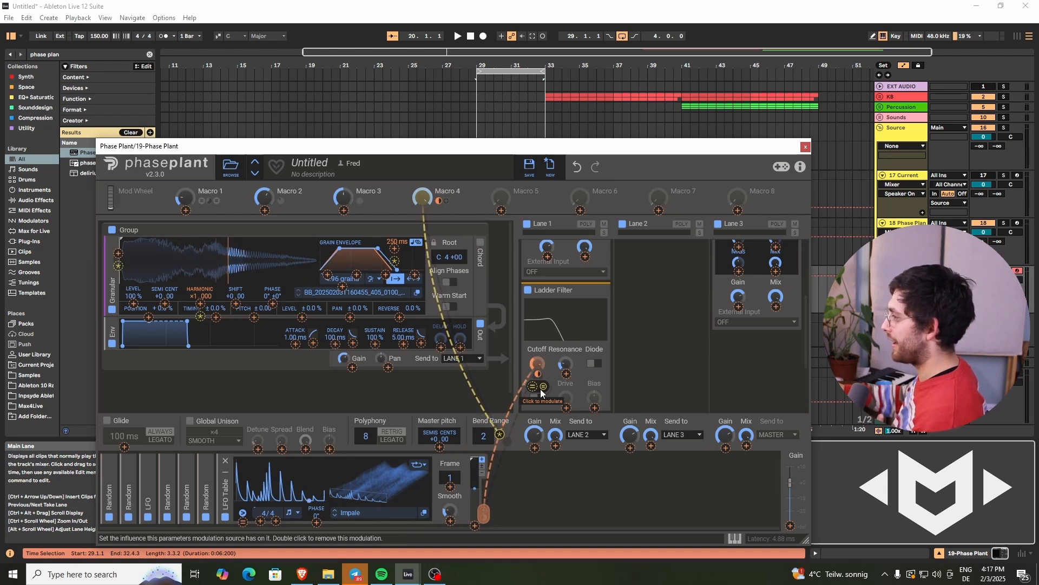
click(532, 387)
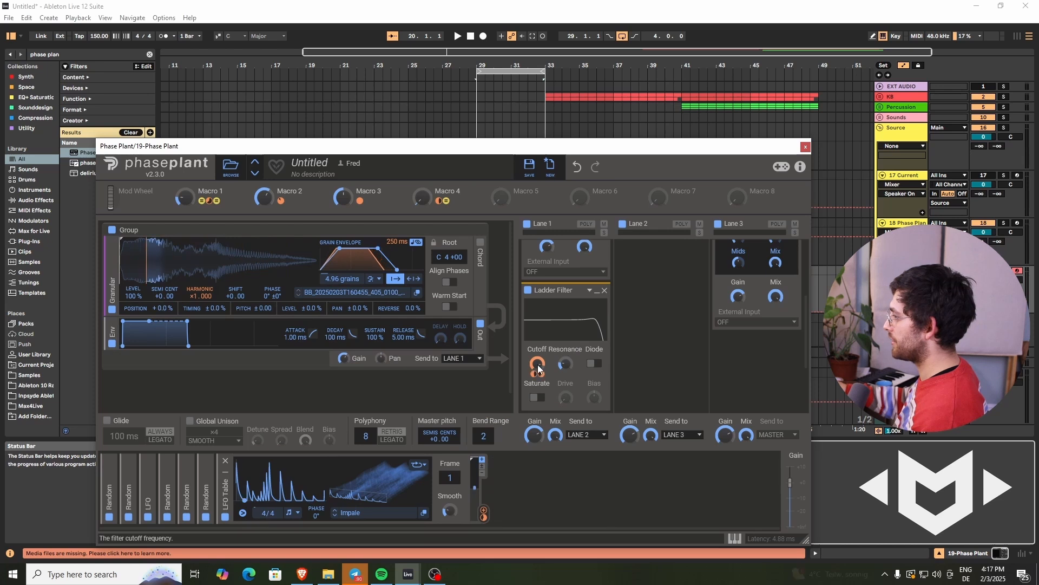
Fine-tune the Ladder Filter's cutoff and Macro 1 while auditioning the patch.
drag(537, 365, 538, 363)
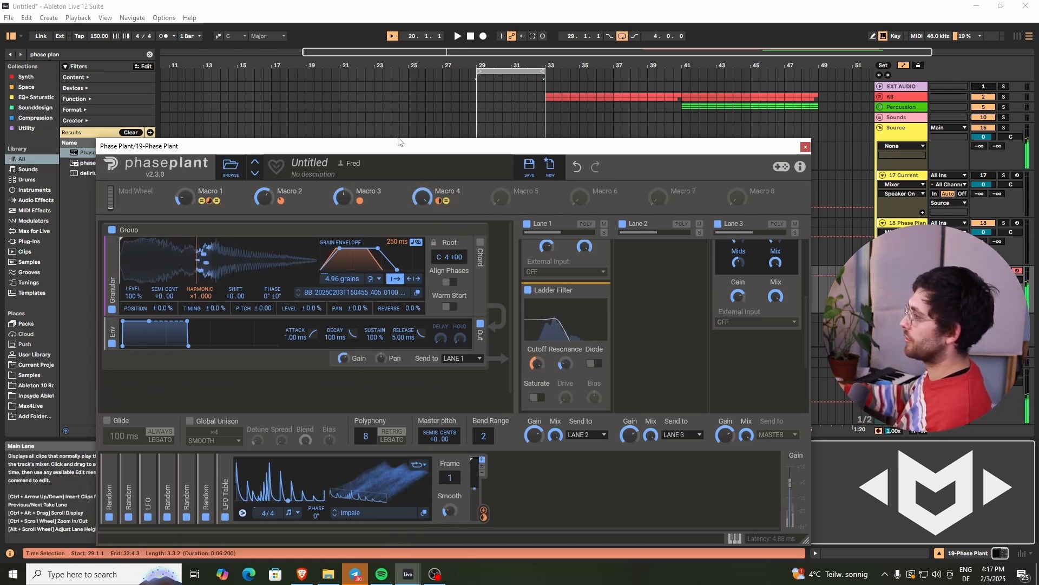
drag(393, 149, 350, 78)
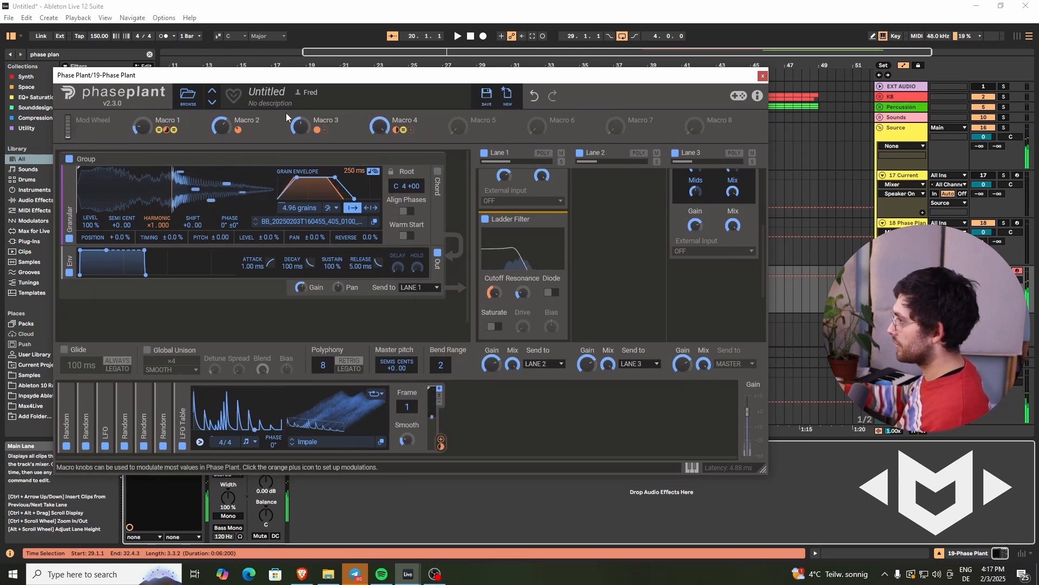
mouse_move(141, 128)
mouse_down()
mouse_move(142, 114)
mouse_move(141, 133)
mouse_up()
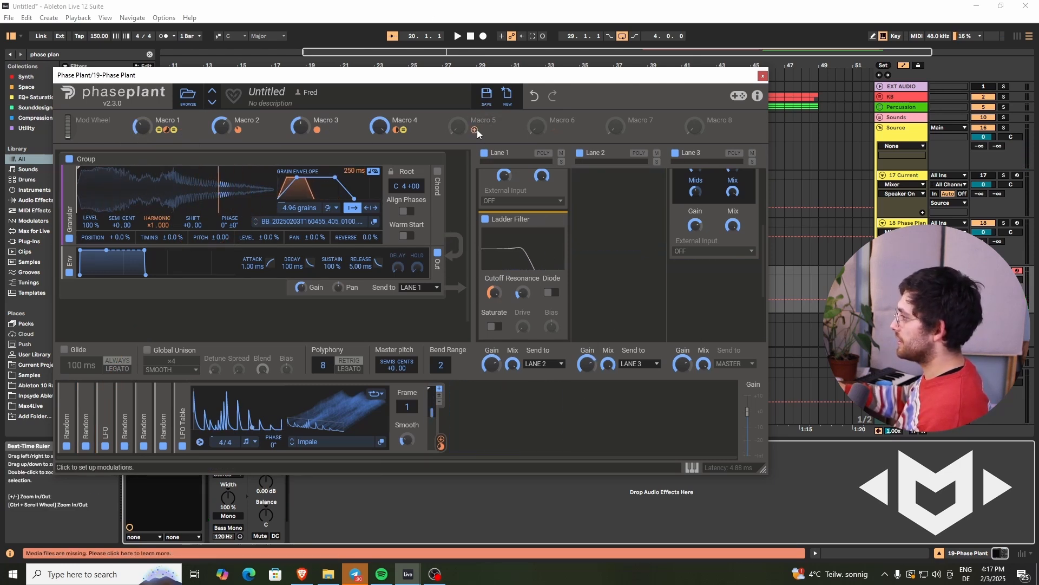
Assign Macro 5 to the Frame parameter of the LFO Table modulator.
drag(476, 129, 467, 186)
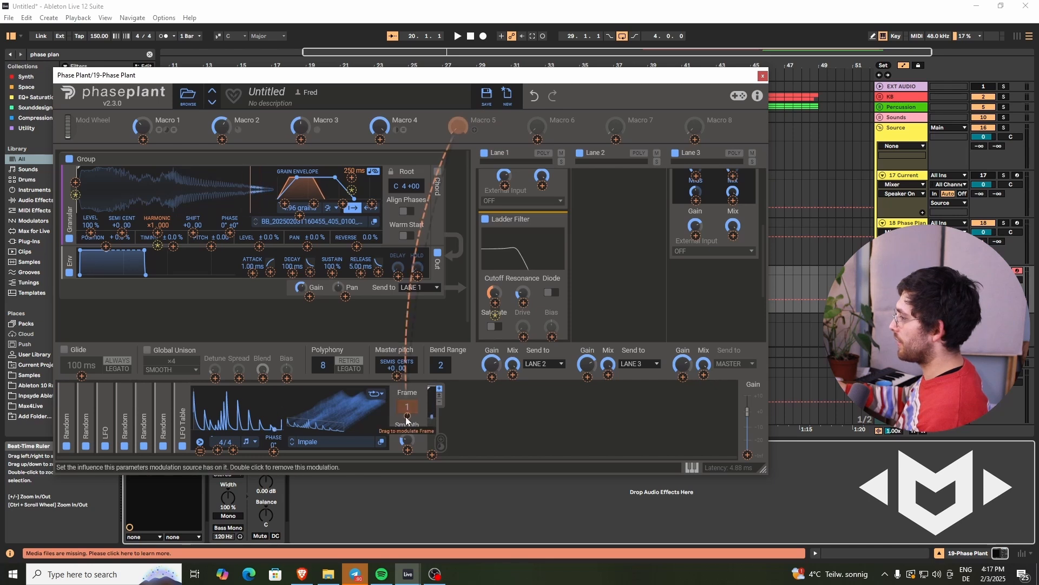
drag(408, 414, 408, 374)
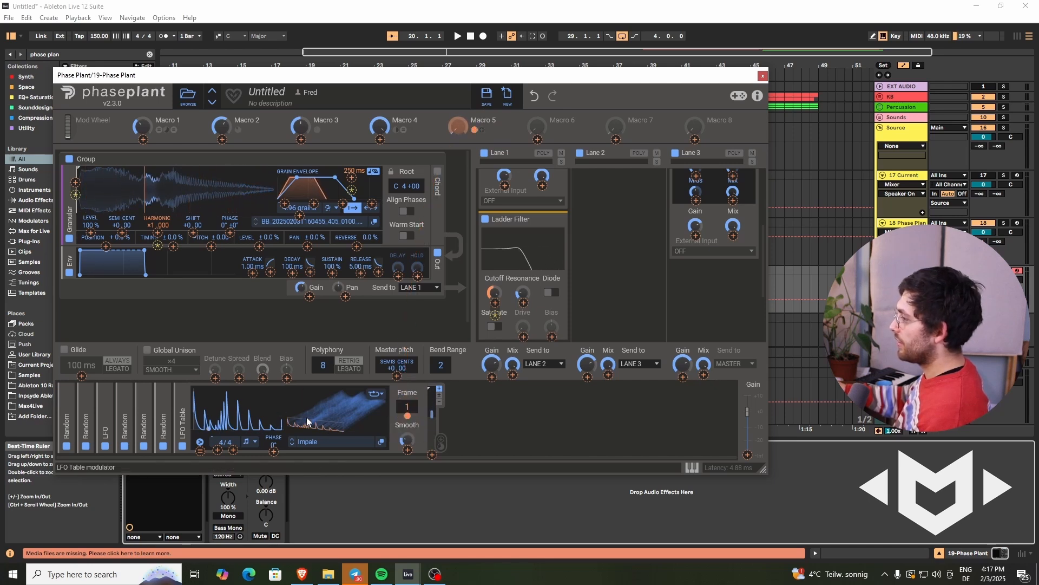
click(573, 437)
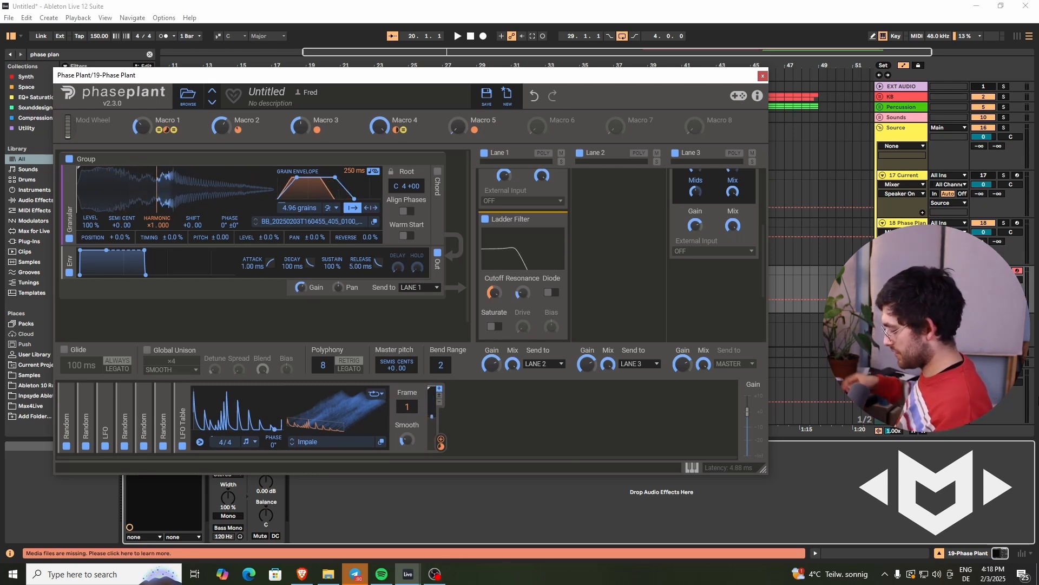
Close the plugin window and create a four-bar MIDI clip at bar 29 on the 19-Phase Plant track, holding one legato C3 note.
drag(450, 74, 515, 22)
key(ctrl+m)
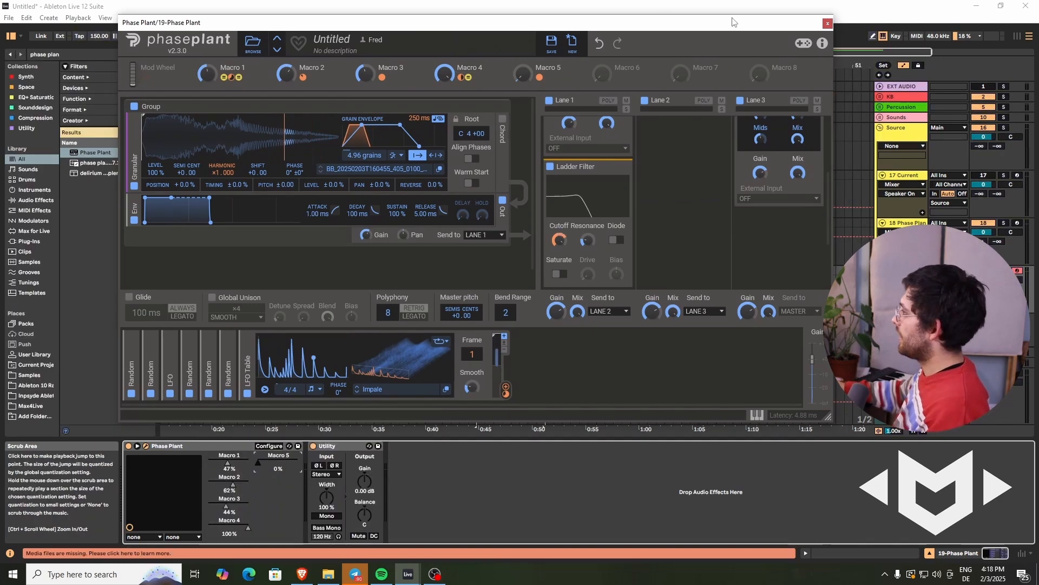
click(828, 23)
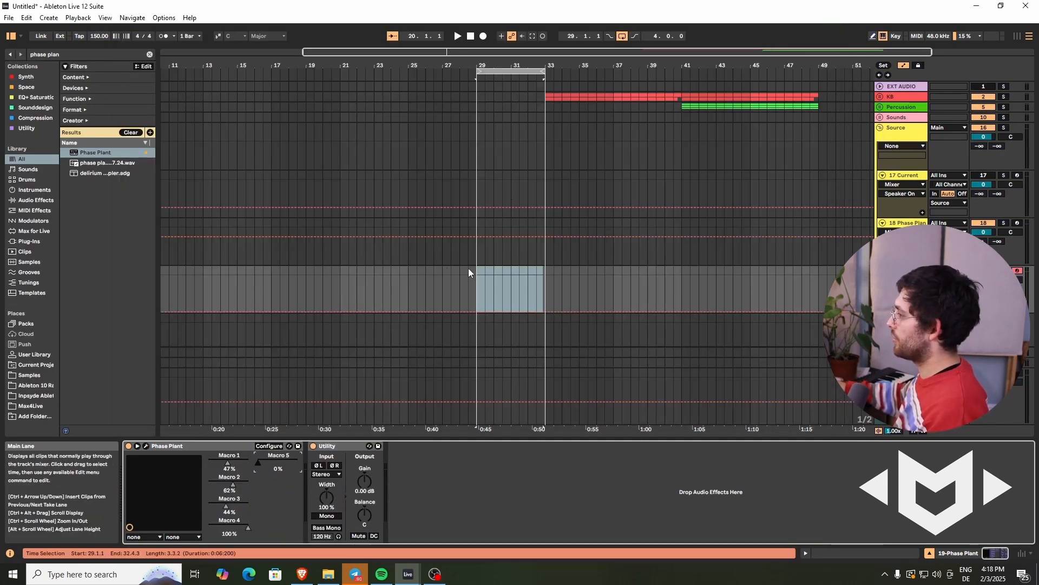
drag(476, 271, 546, 273)
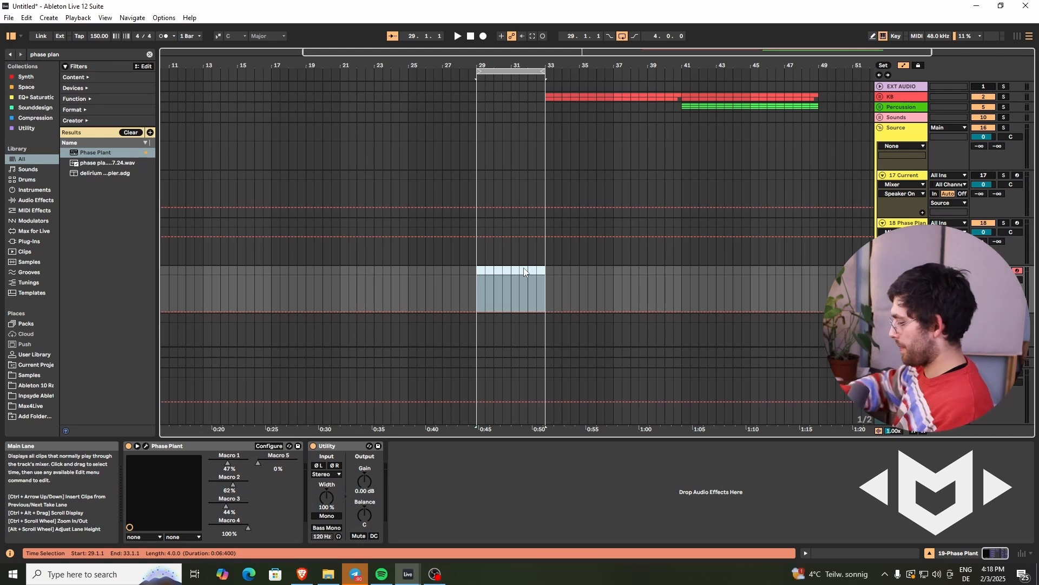
key(ctrl+shift+m)
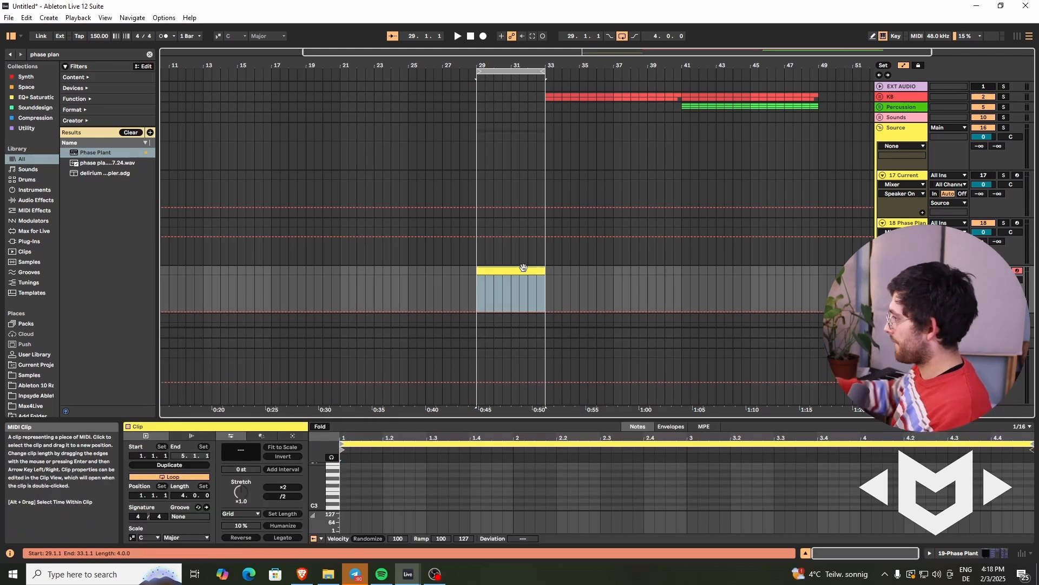
double_click(344, 509)
click(283, 537)
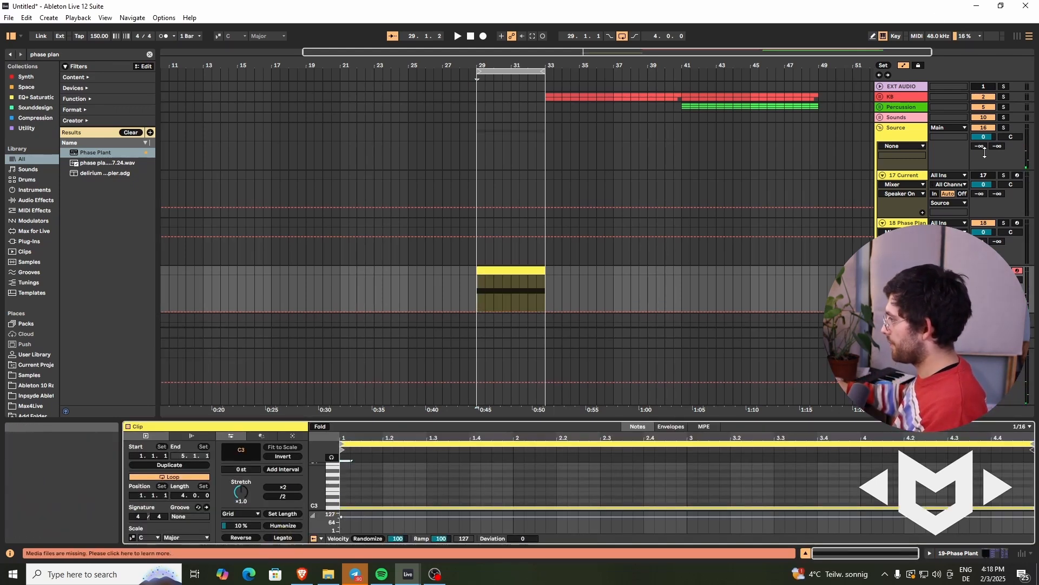
Show the devices of the 19-Phase Plant track and open its Phase Plant window.
click(903, 270)
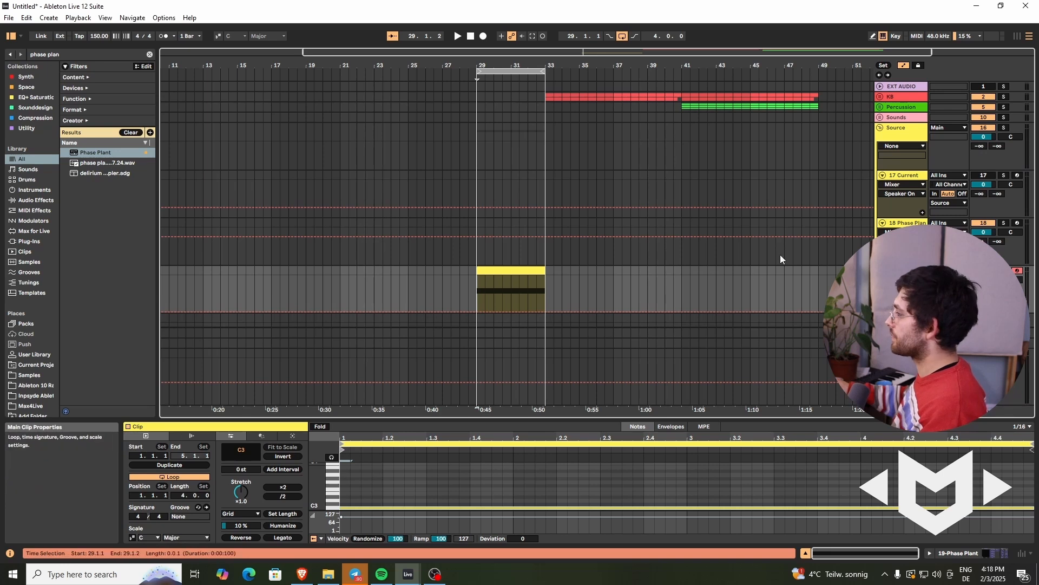
key(shift+Tab)
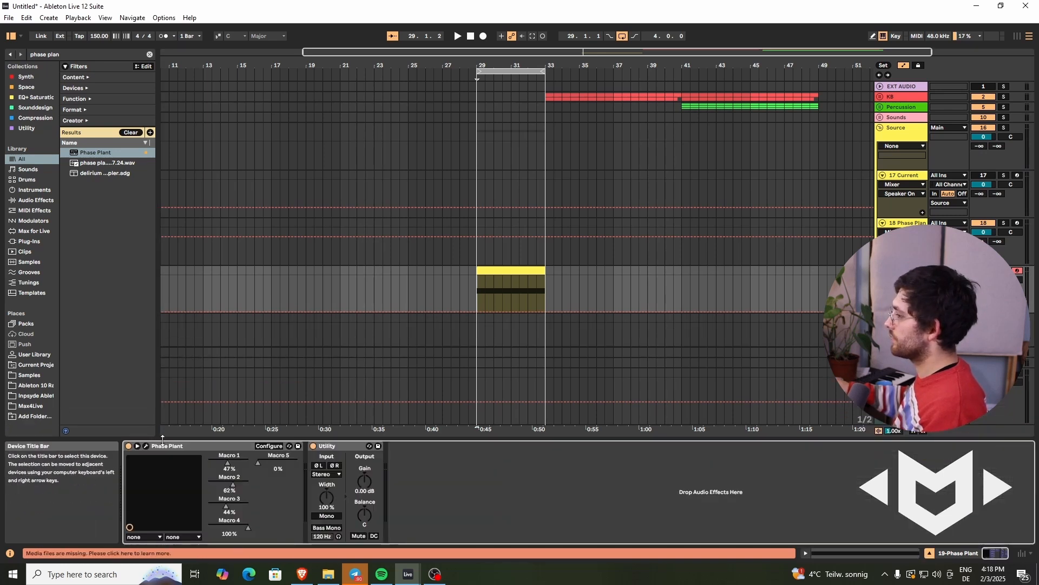
click(145, 446)
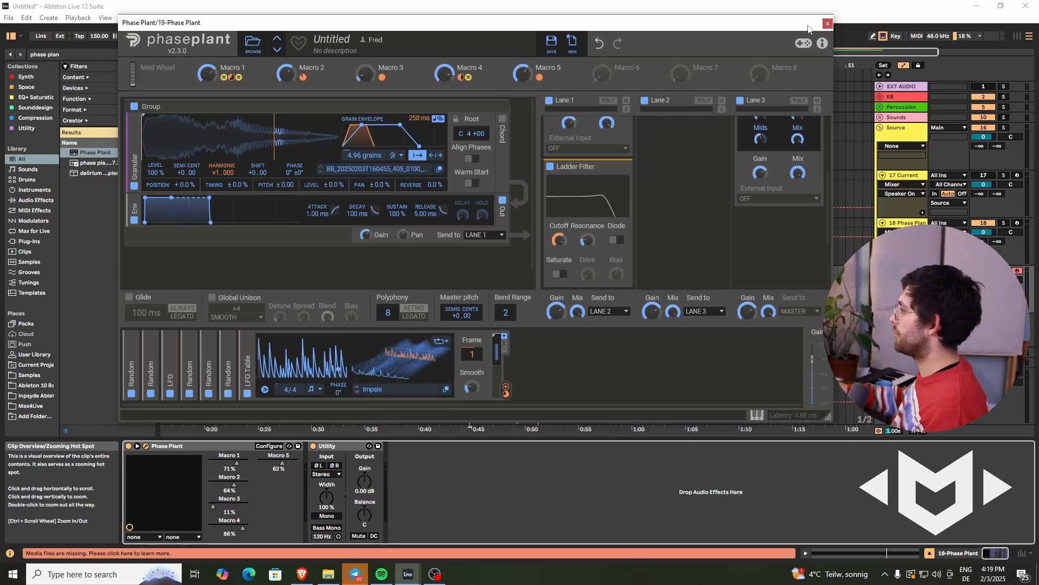
Arm the 18-Phase Plant track and capture a new sound from its noise patch with Rolling Sampler open.
click(826, 24)
click(1014, 233)
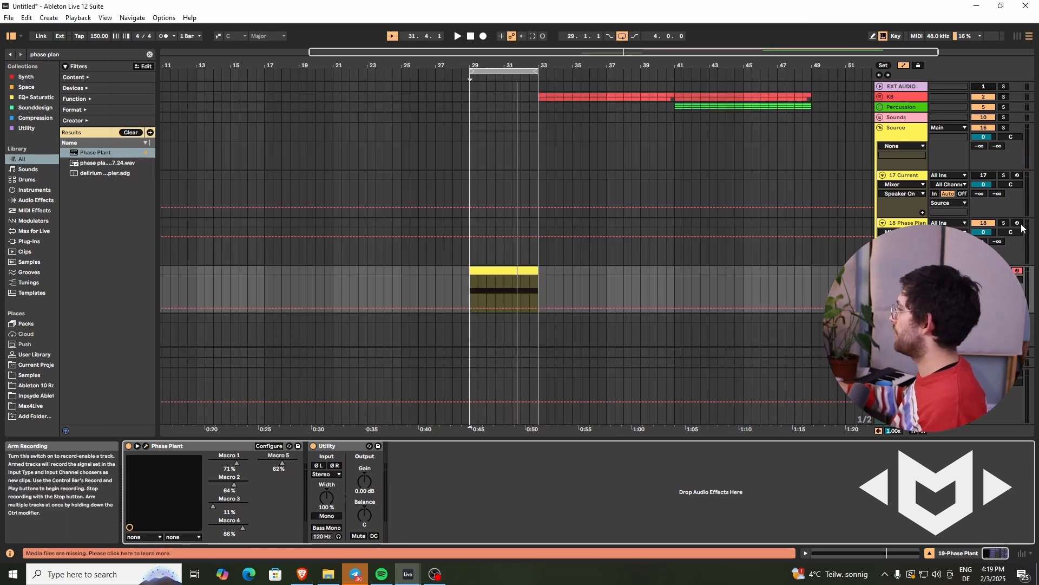
click(447, 445)
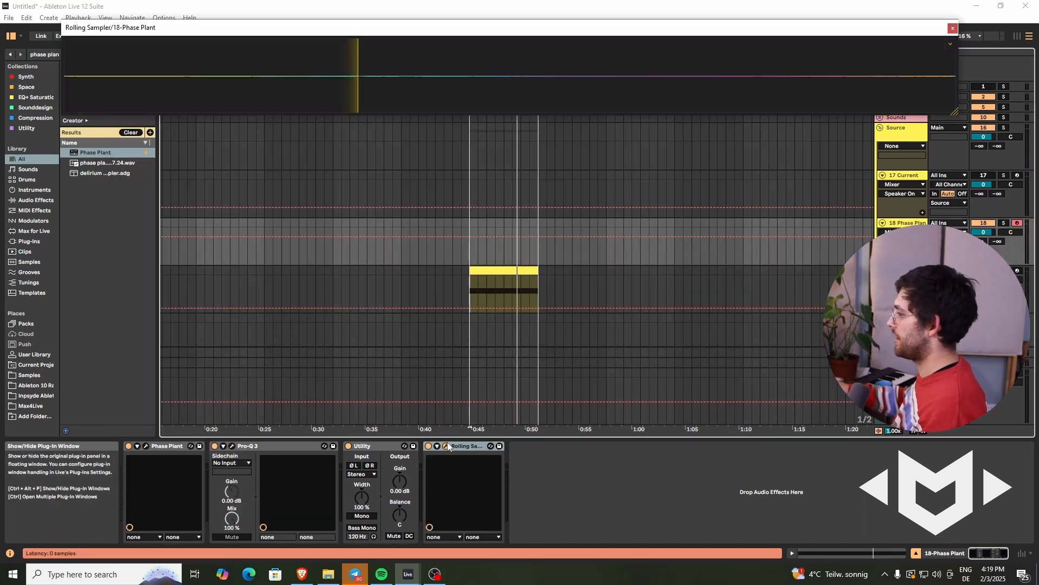
click(146, 445)
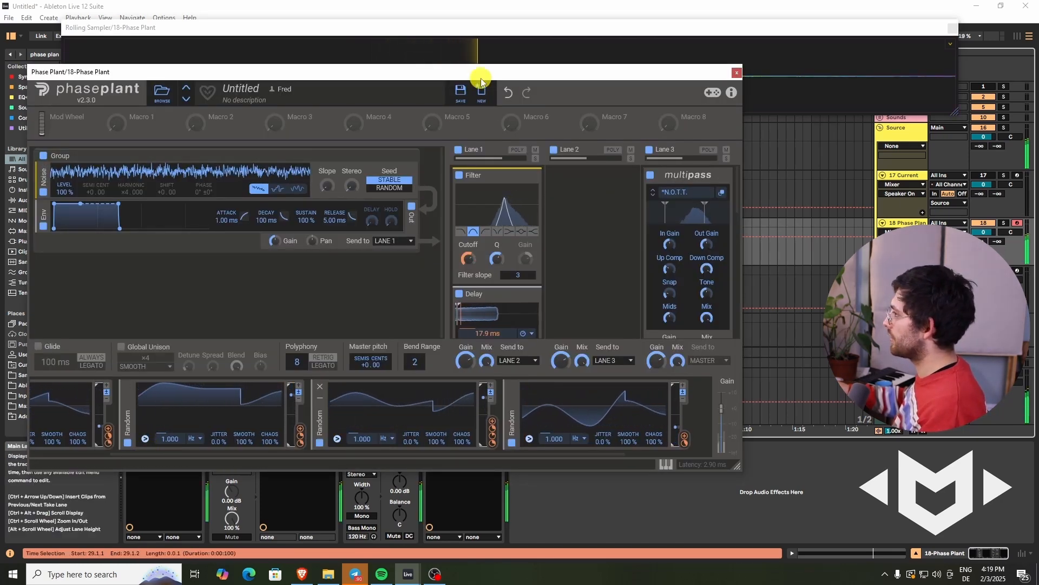
drag(482, 73, 523, 188)
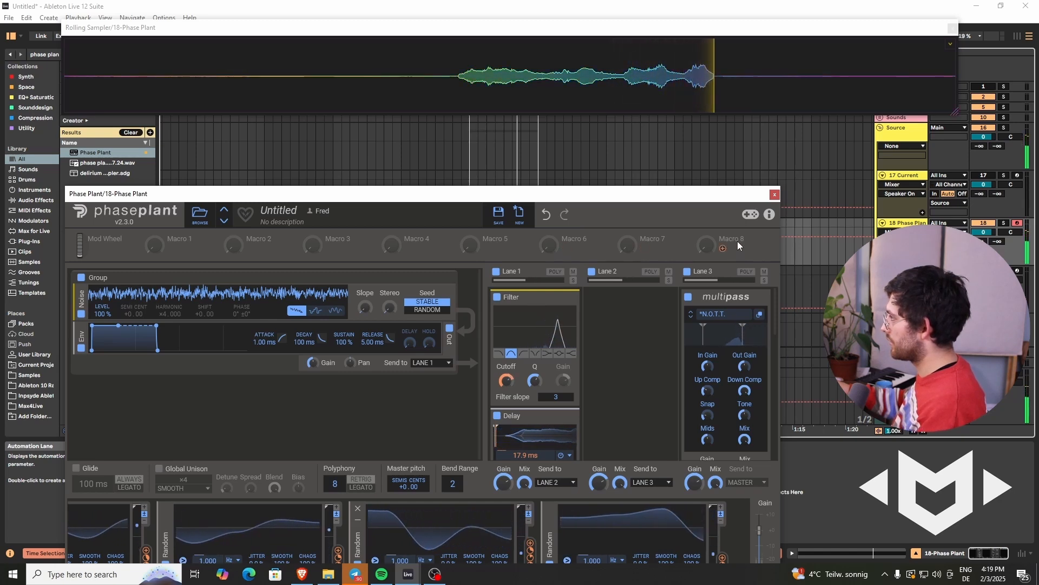
click(775, 194)
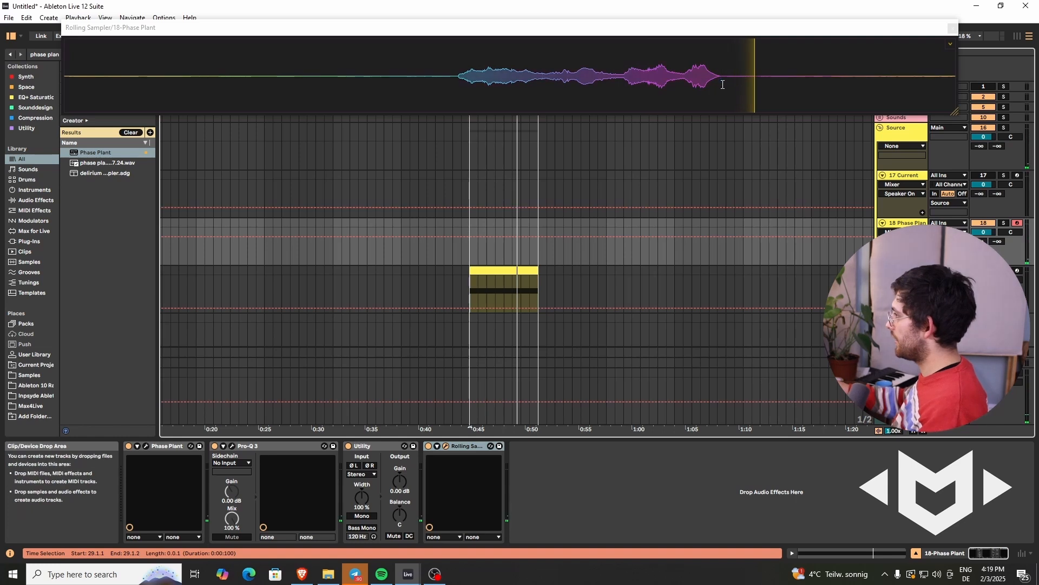
Select the recorded section in Rolling Sampler and load it into the granular generator of 19-Phase Plant.
drag(720, 78, 466, 85)
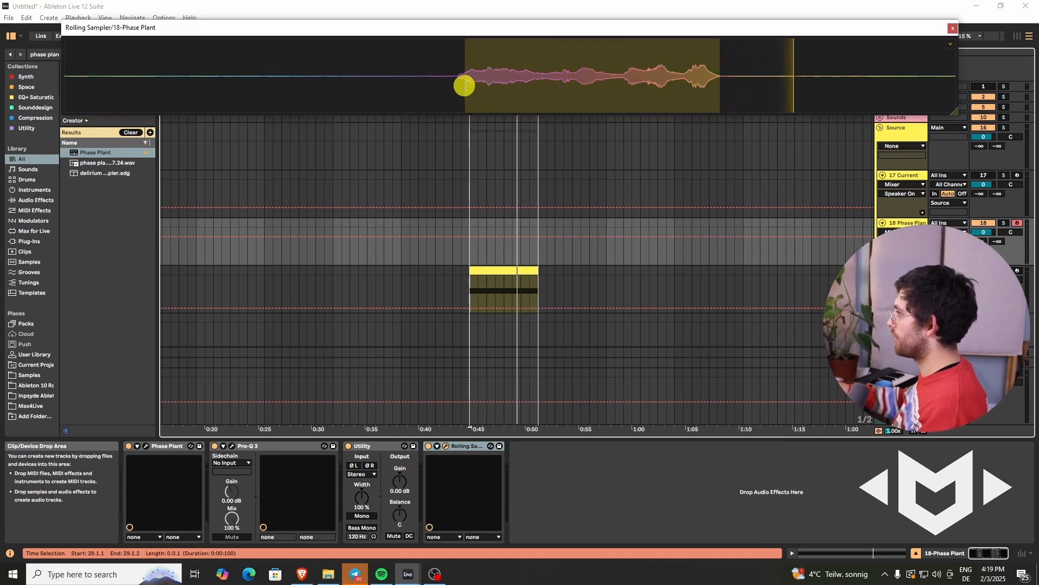
click(903, 271)
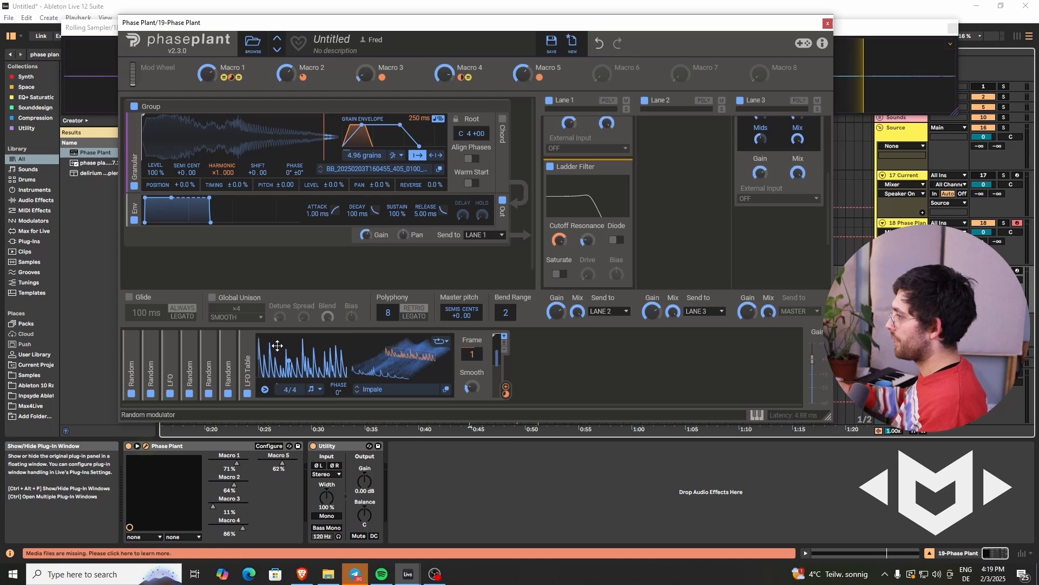
click(145, 446)
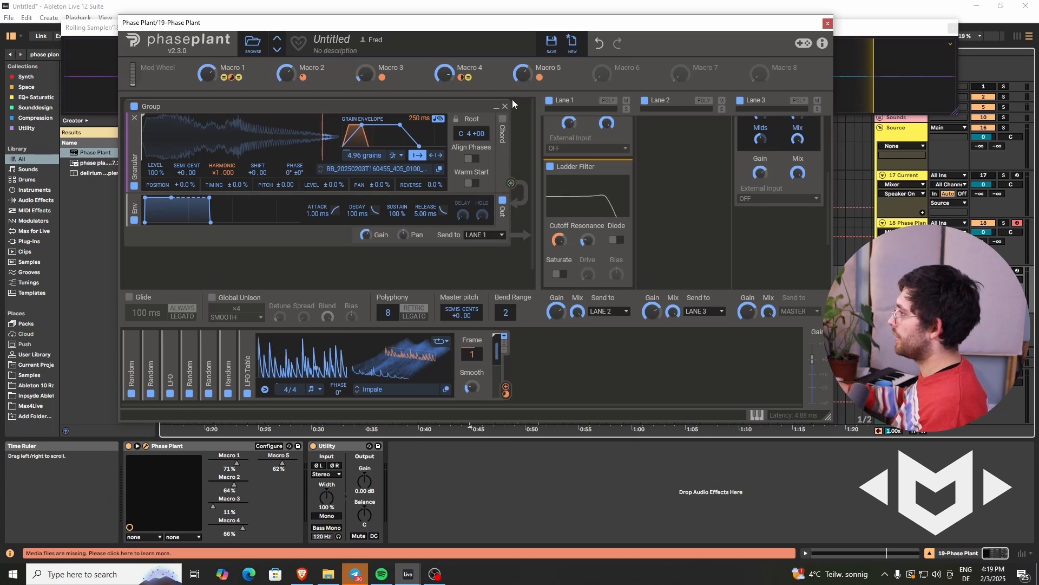
drag(529, 30, 451, 175)
drag(555, 77, 139, 281)
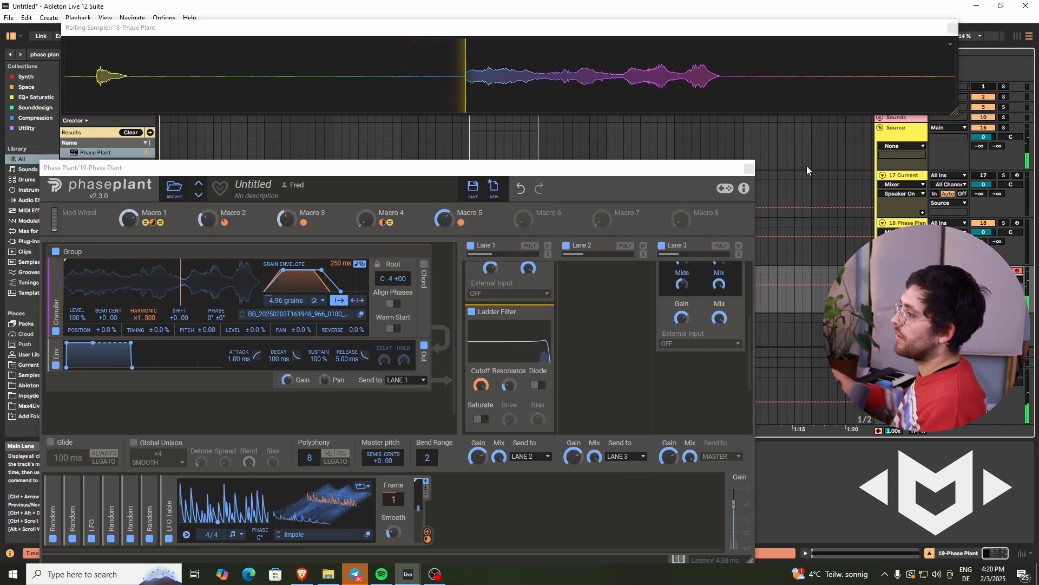
Load Deconstructed Square from the factory Additive grains into the granular generator, and step on to the Diverge Saw sample.
click(290, 319)
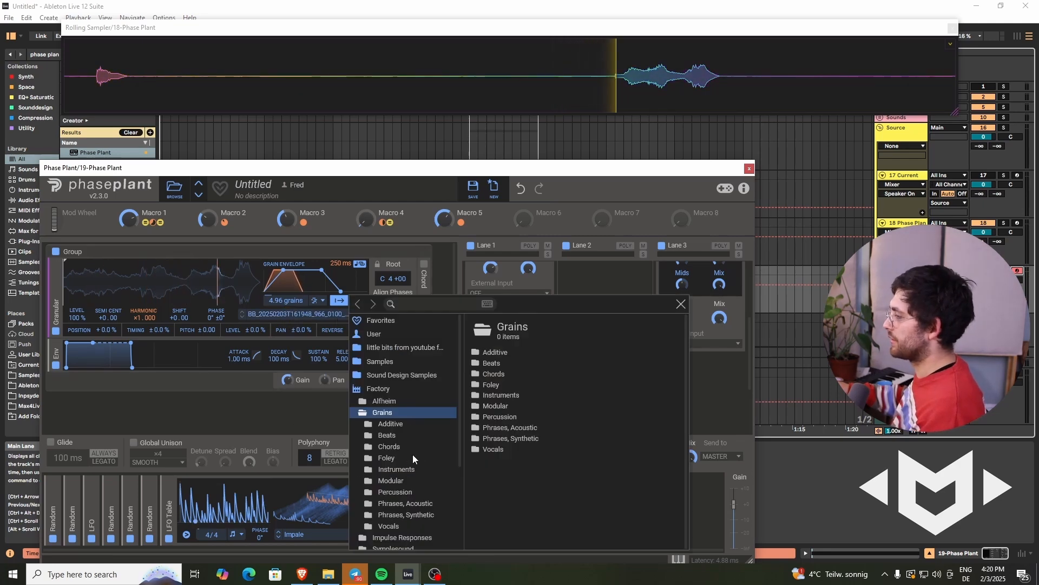
click(392, 427)
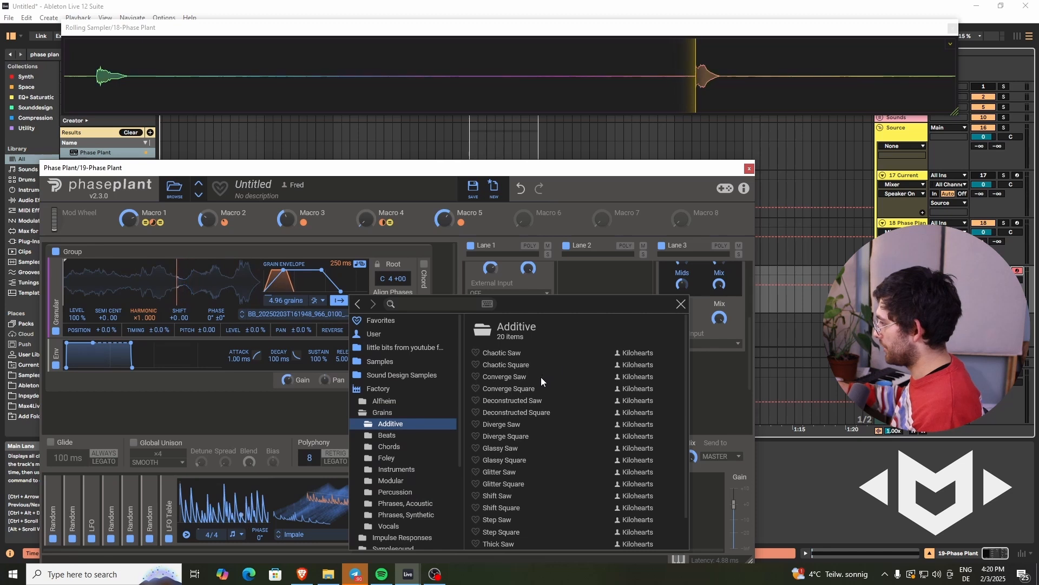
scroll(514, 442, down, 1)
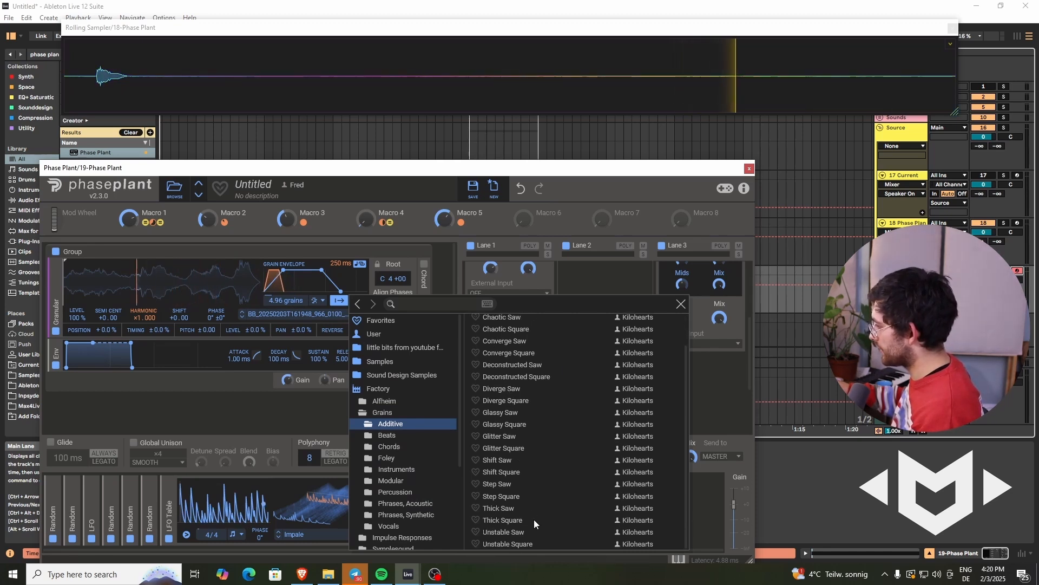
click(526, 379)
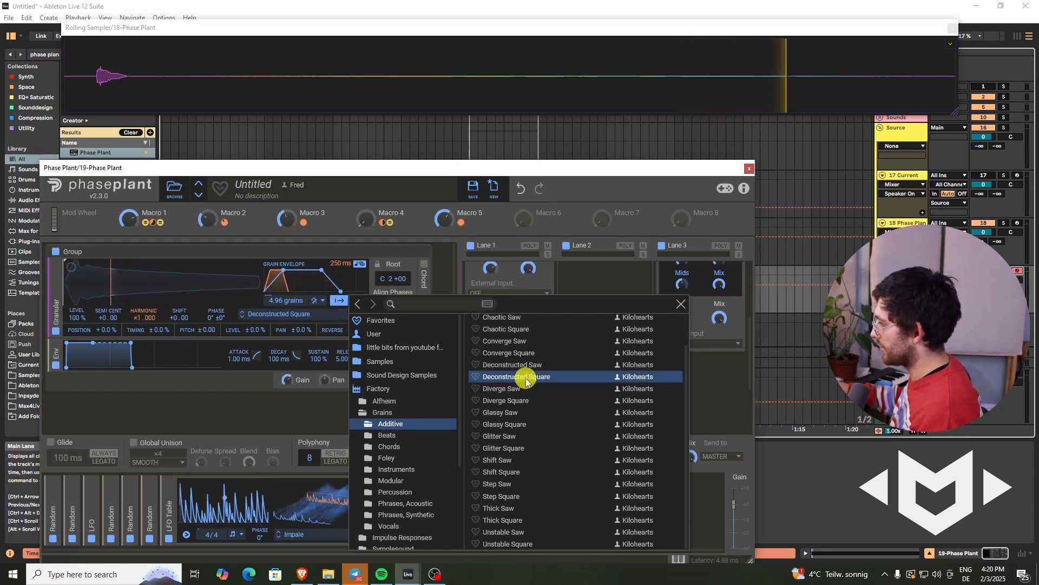
click(679, 306)
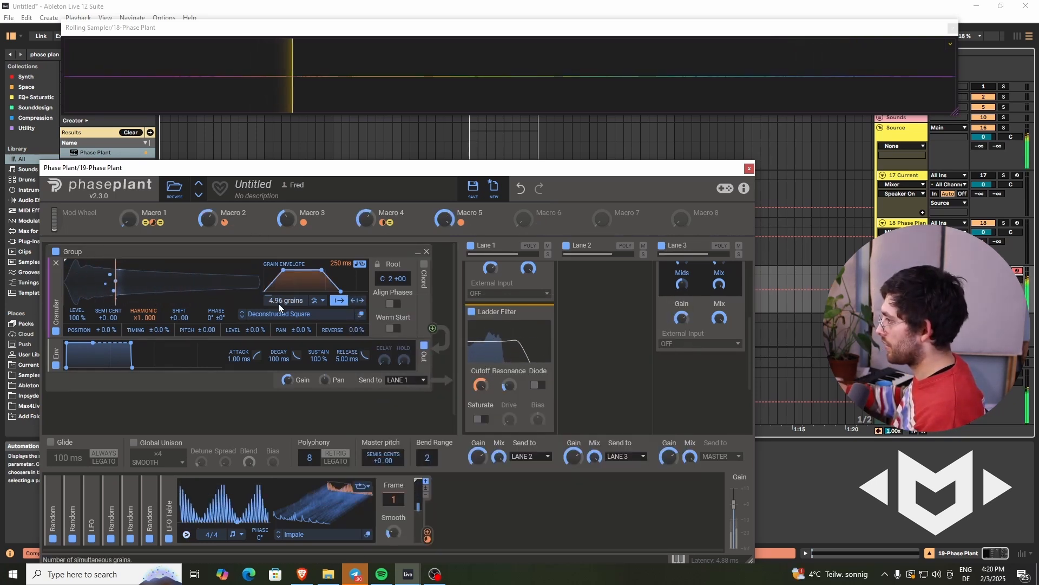
click(242, 317)
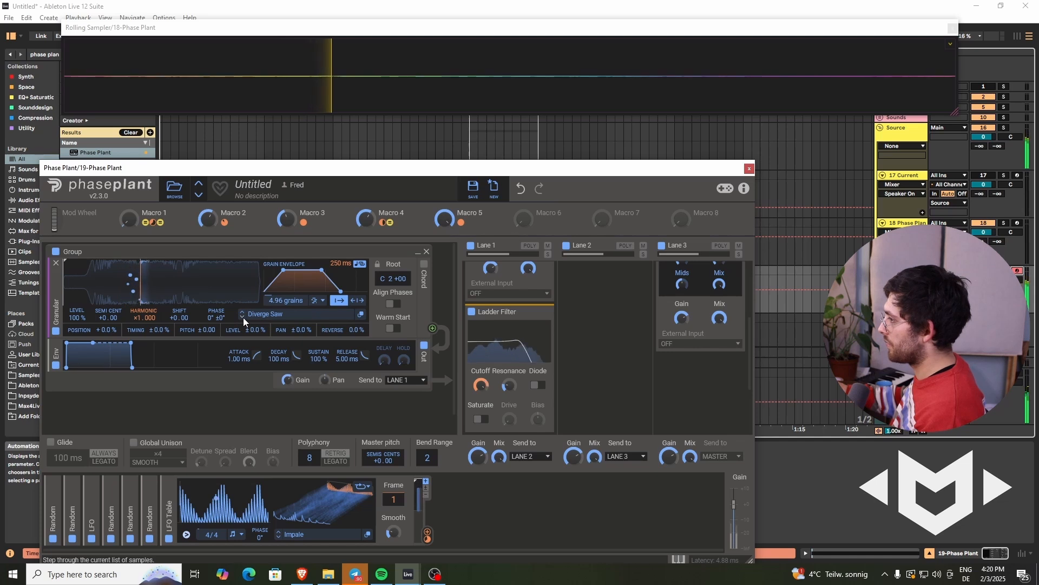